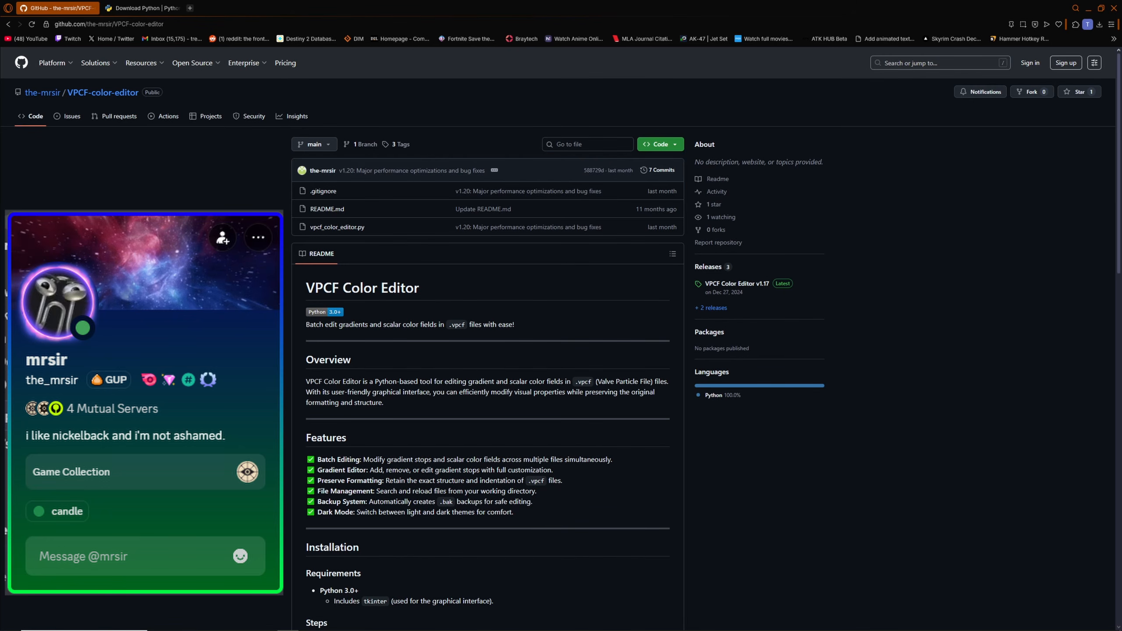
- Look over the VPCF-color-editor repository page and the Python downloads page in the browser
click(146, 8)
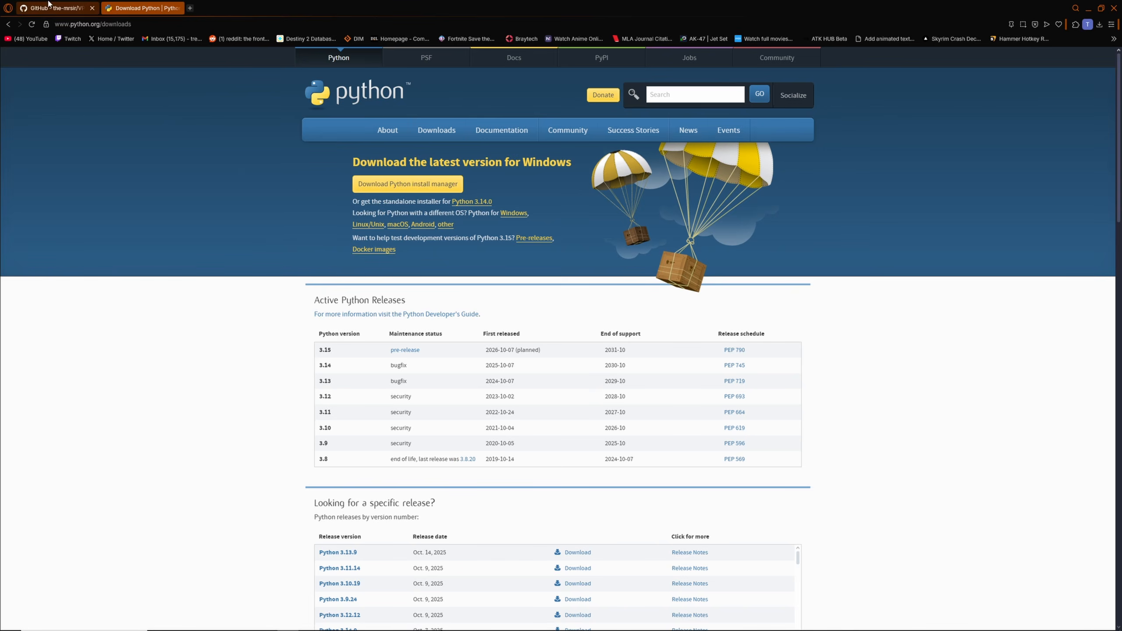
click(58, 8)
drag(574, 8, 1121, 151)
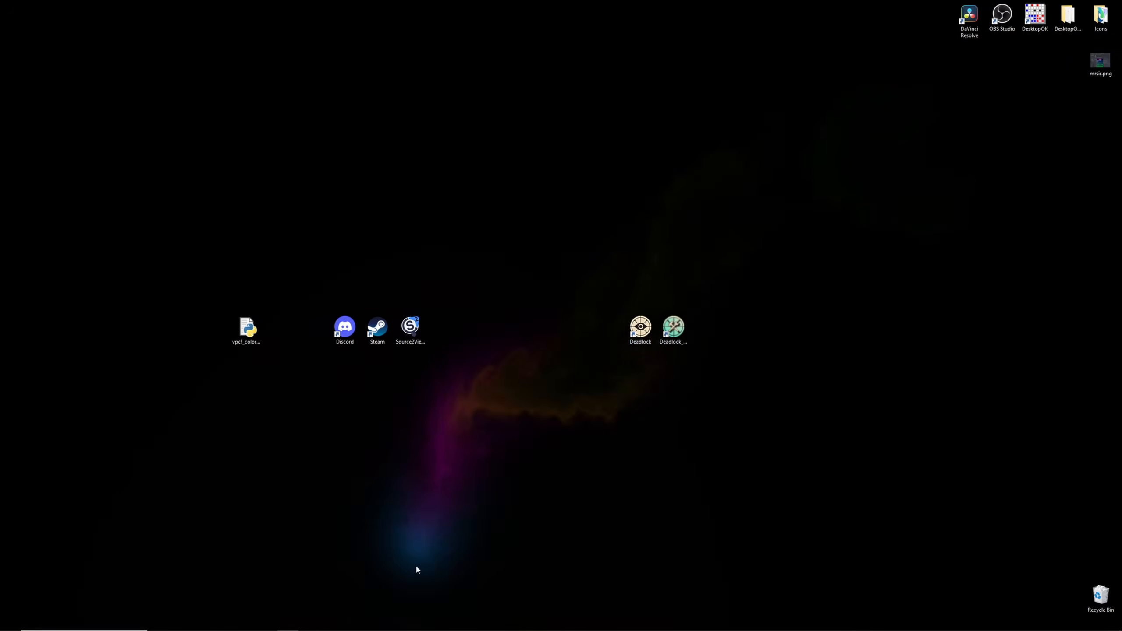
- Open the VPCF Color Editor Guide in Discord and read through its setup and usage sections
mouse_move(409, 630)
click(224, 622)
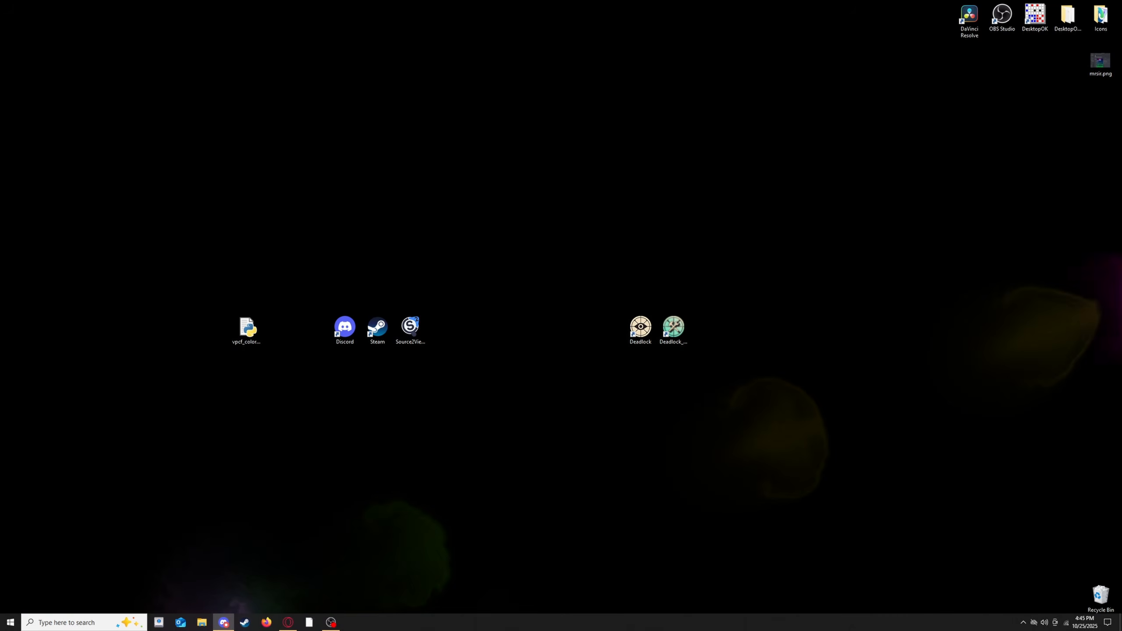
double_click(576, 114)
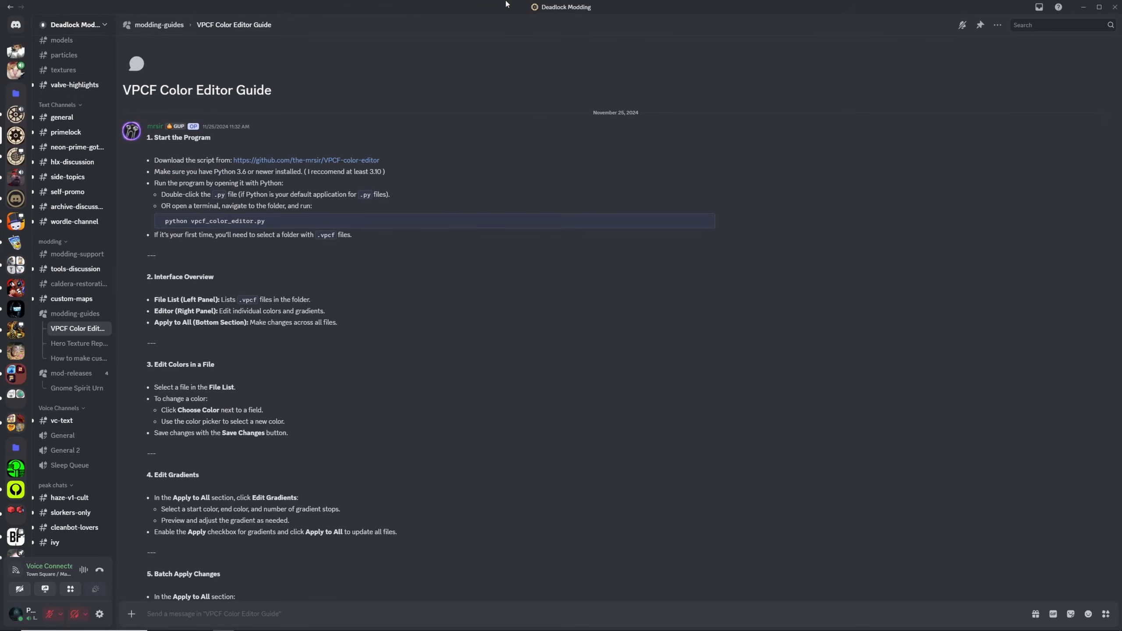
mouse_move(78, 319)
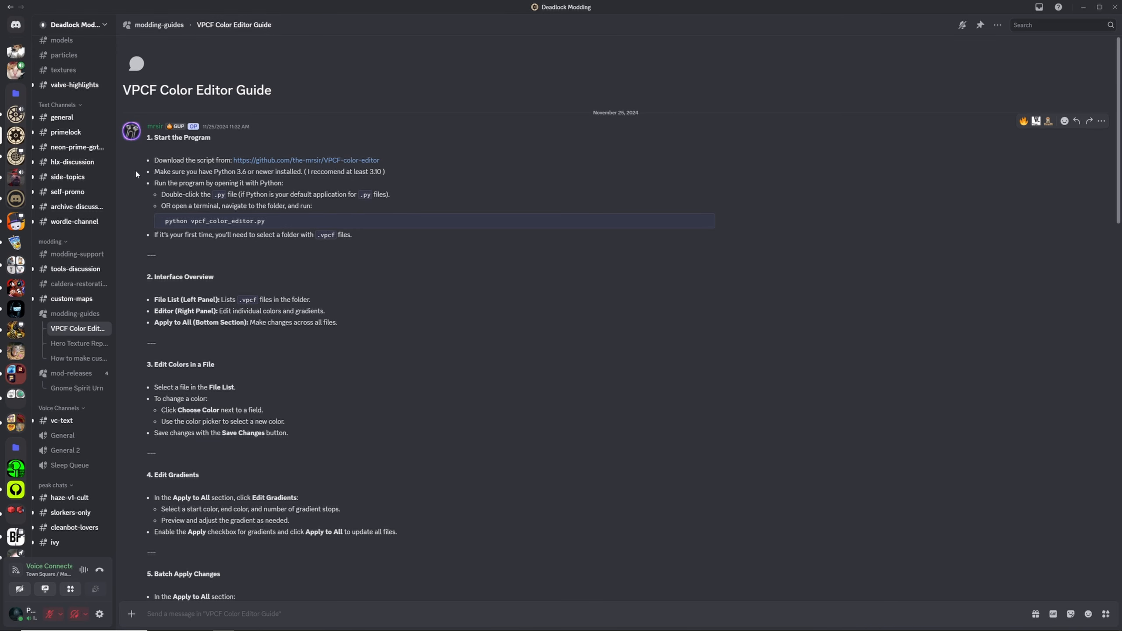
scroll(135, 173, down, 10)
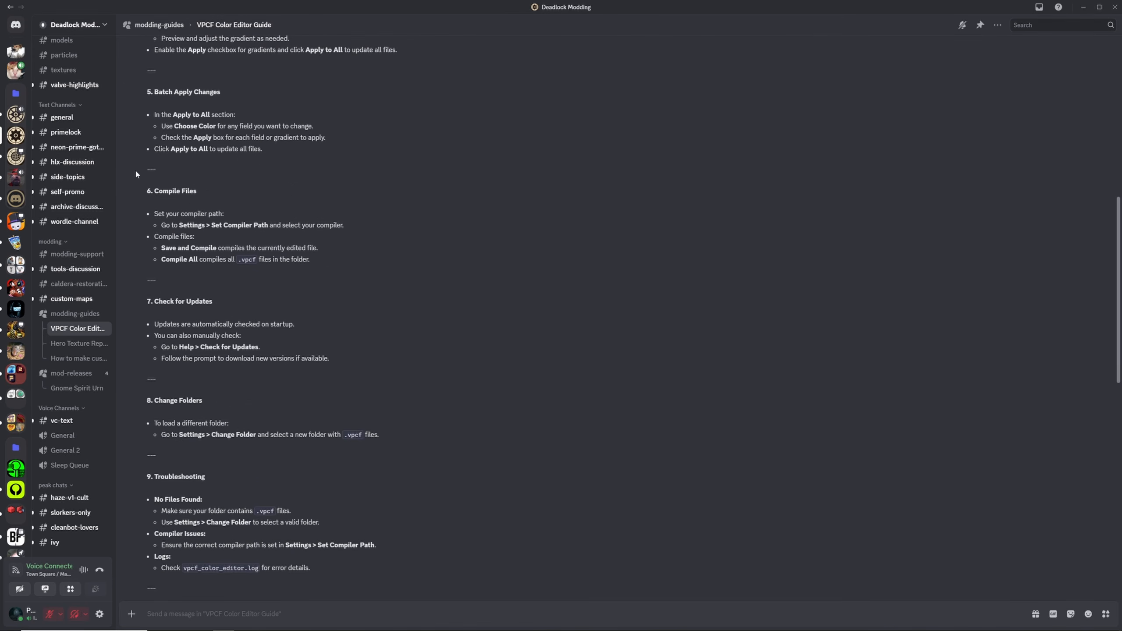
scroll(135, 174, up, 8)
scroll(135, 173, up, 5)
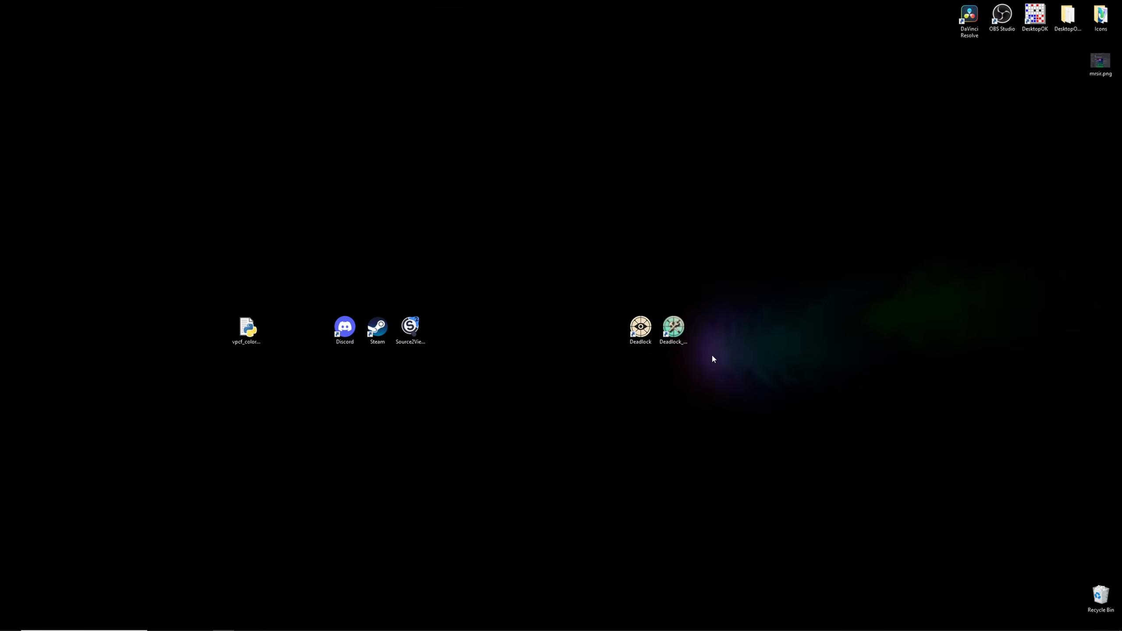
- Launch the Project8 CFG Tool and dismiss its startup notice
double_click(674, 327)
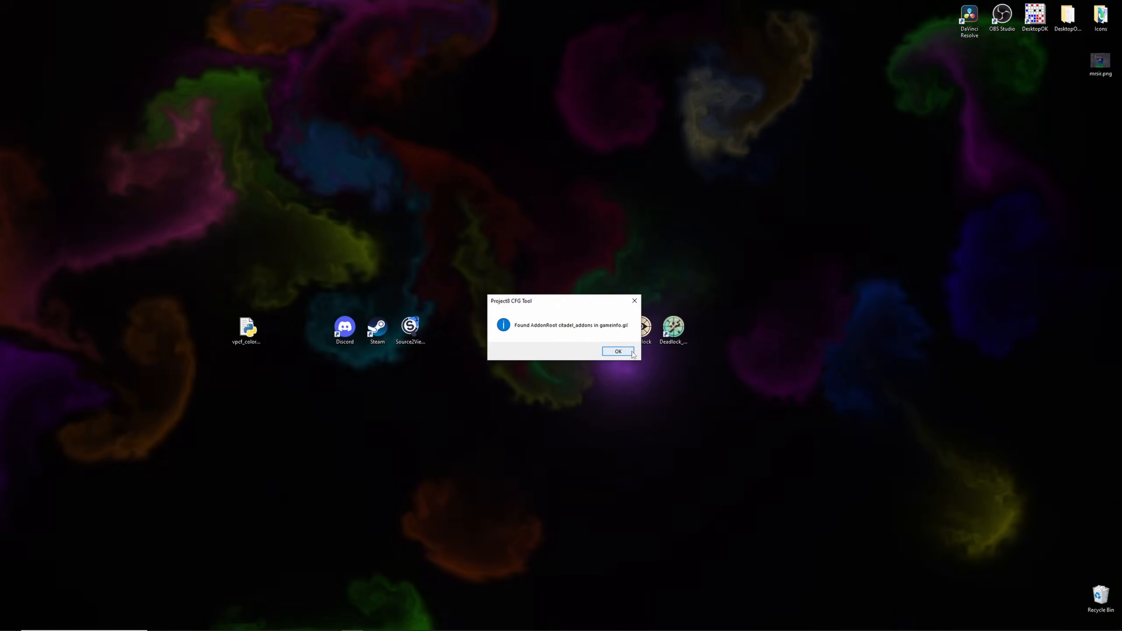
click(617, 351)
drag(150, 78, 817, 235)
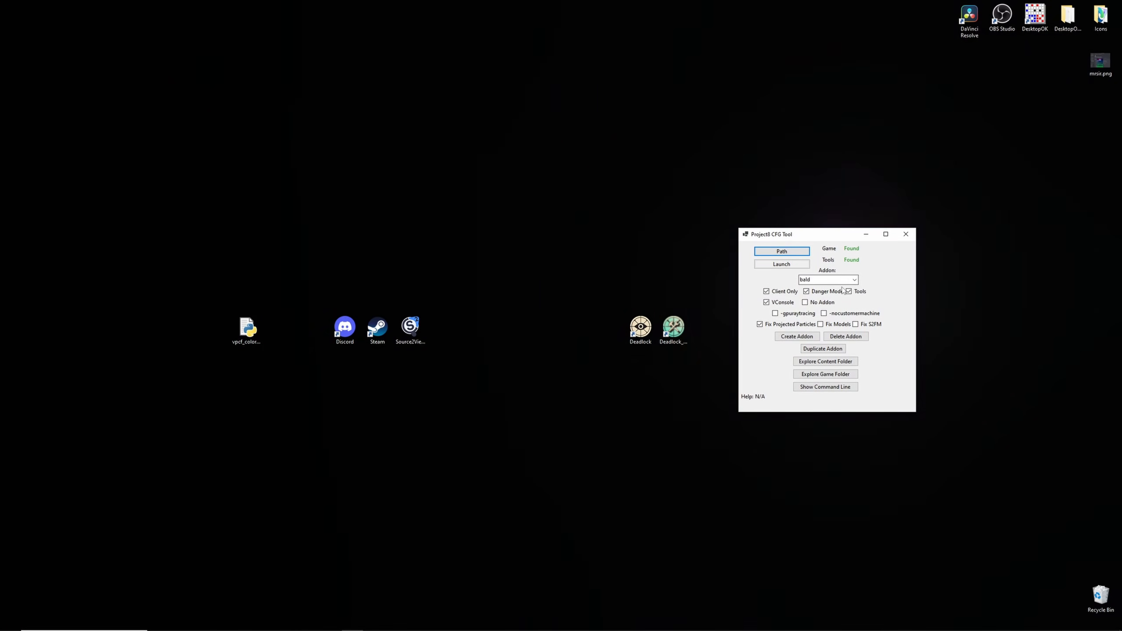
- Create a new addon named purpledrain
click(796, 336)
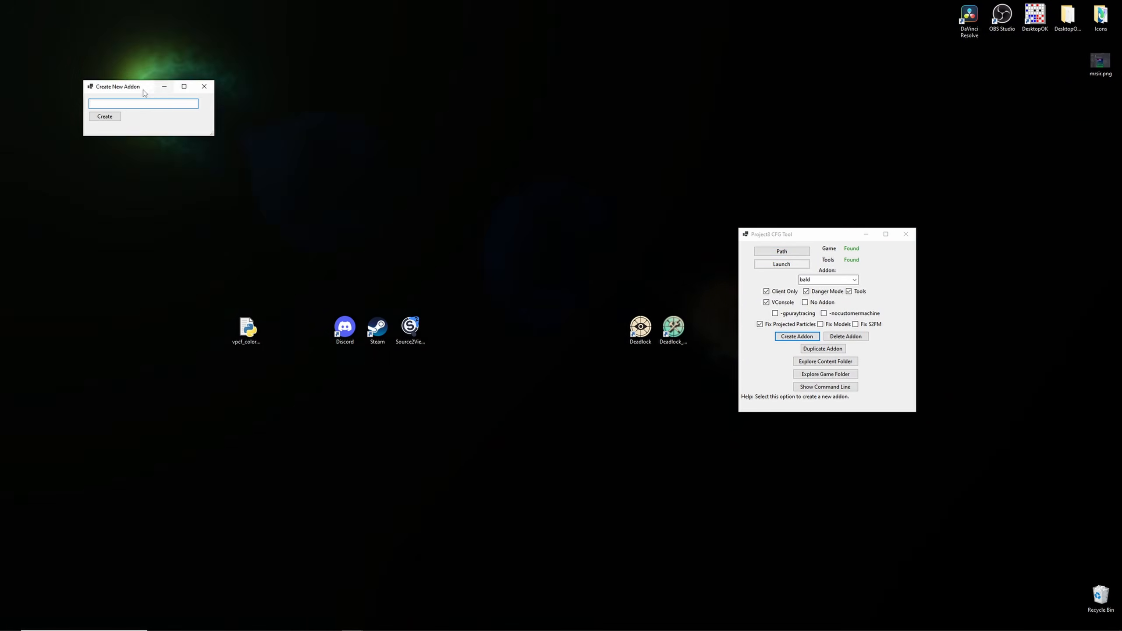
drag(139, 89, 661, 364)
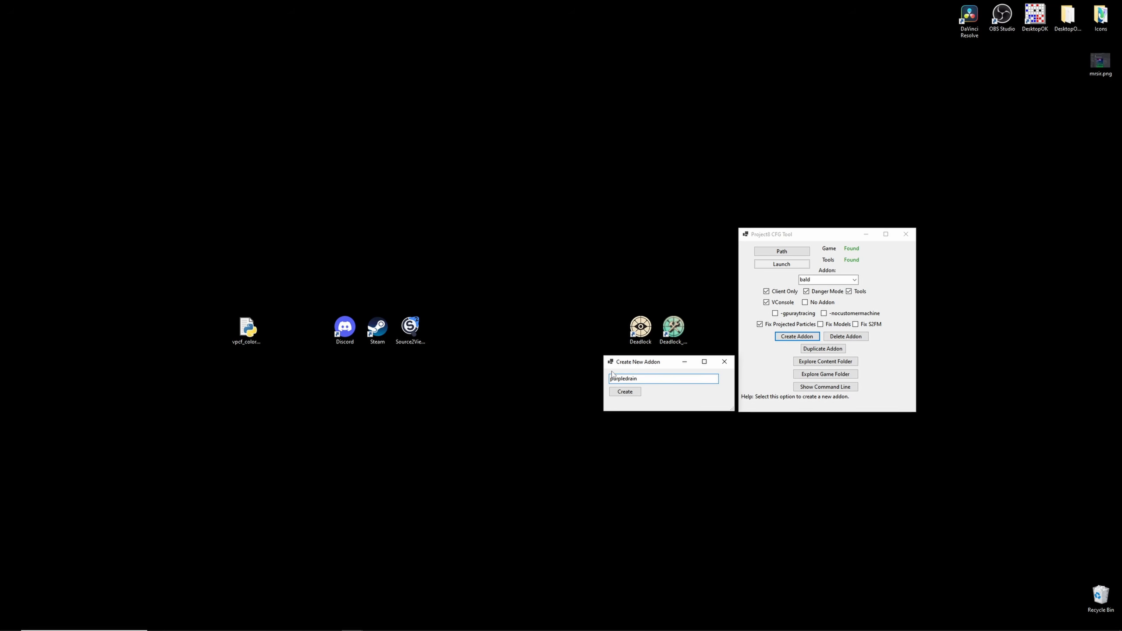
click(624, 391)
click(606, 349)
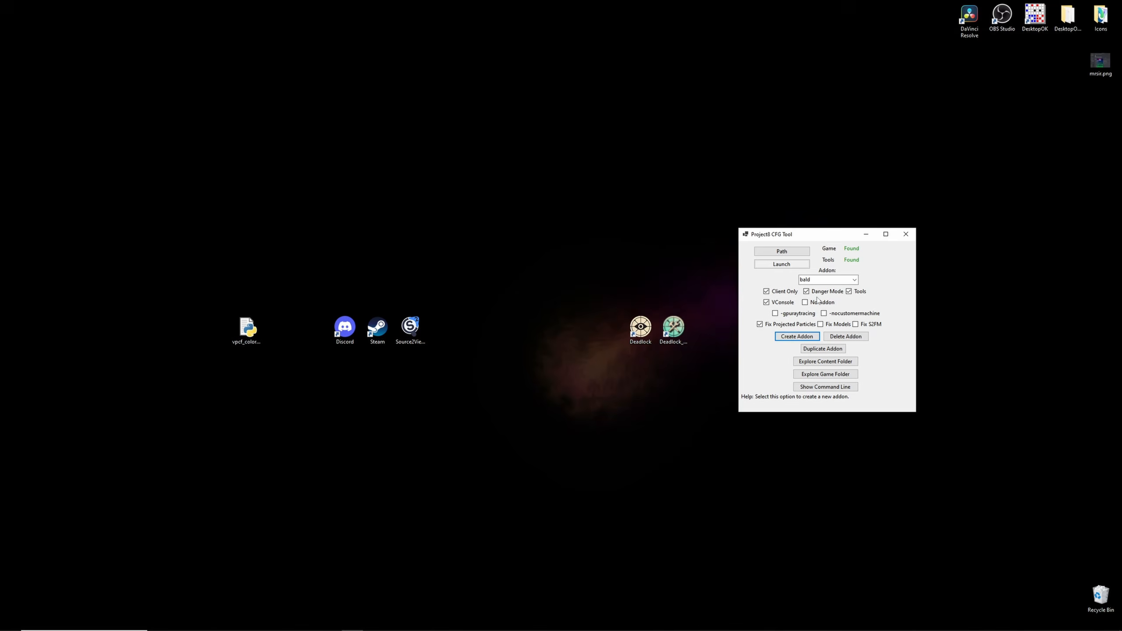
- Select the purpledrain addon and open its content folder in File Explorer
click(854, 279)
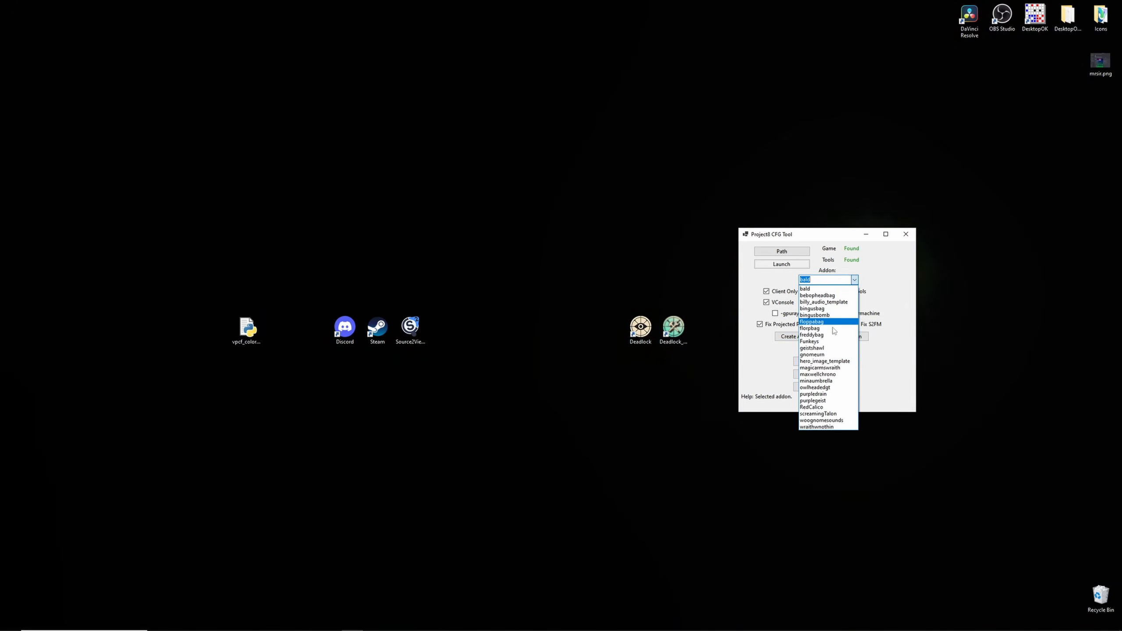
click(815, 395)
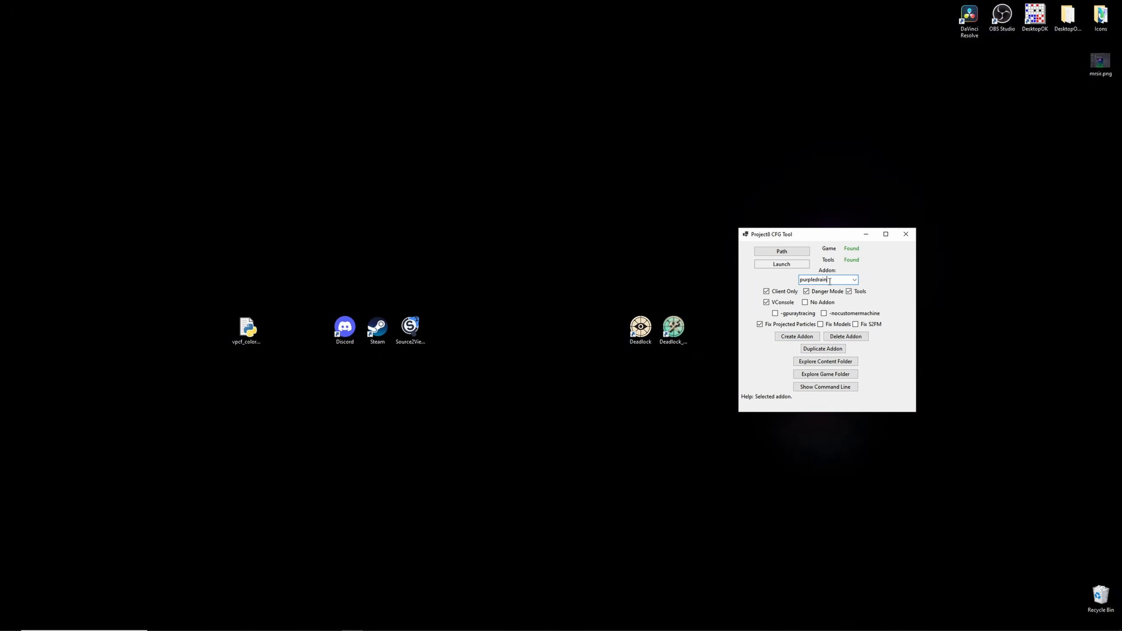
click(828, 360)
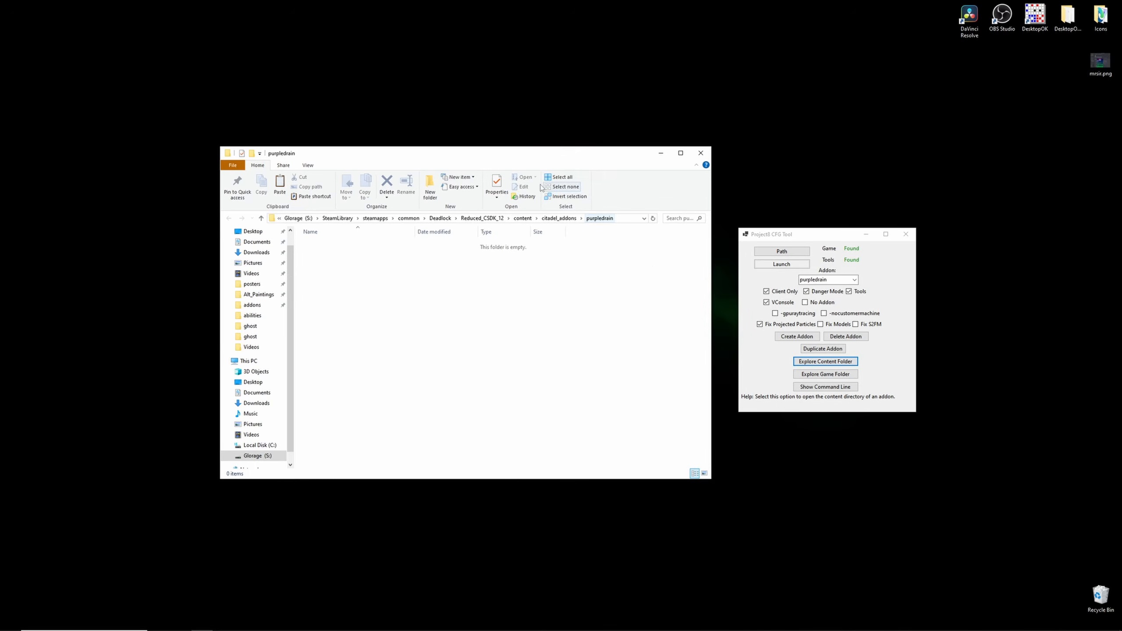
drag(483, 160, 872, 160)
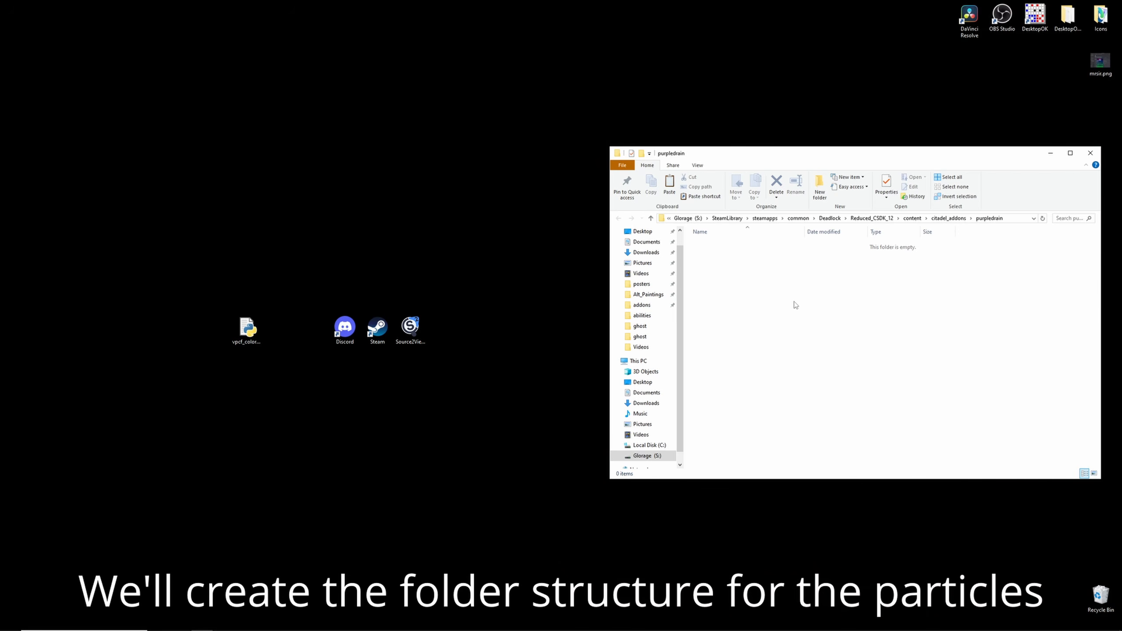
click(1050, 152)
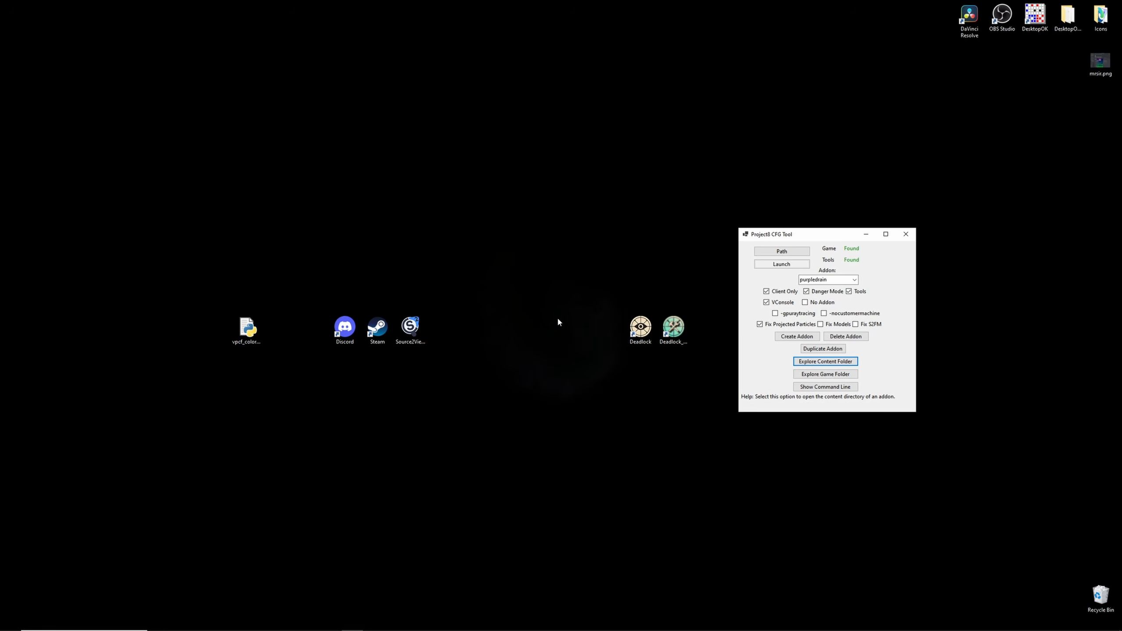
- Launch Deadlock and walk into The Atrium practice range
double_click(640, 327)
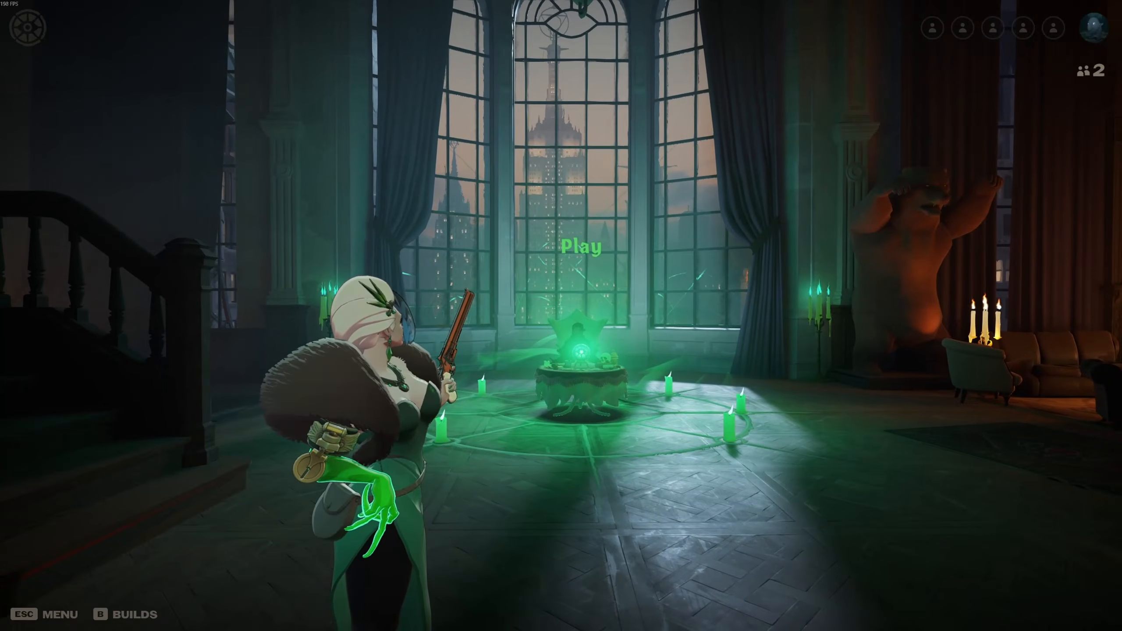
key(w)
key(w)
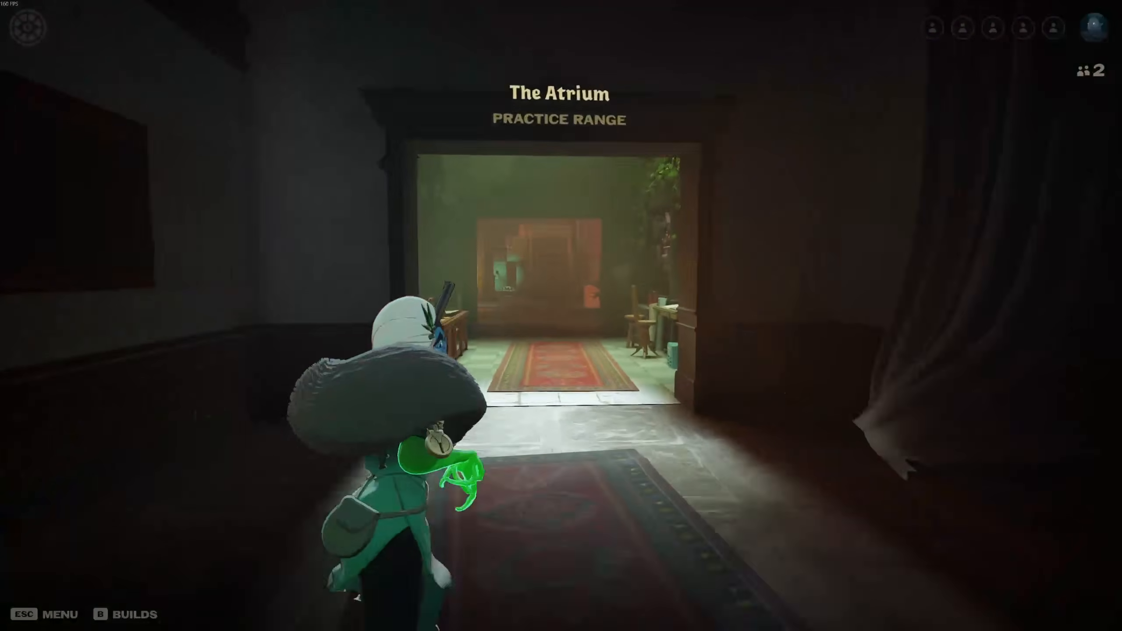
key(w)
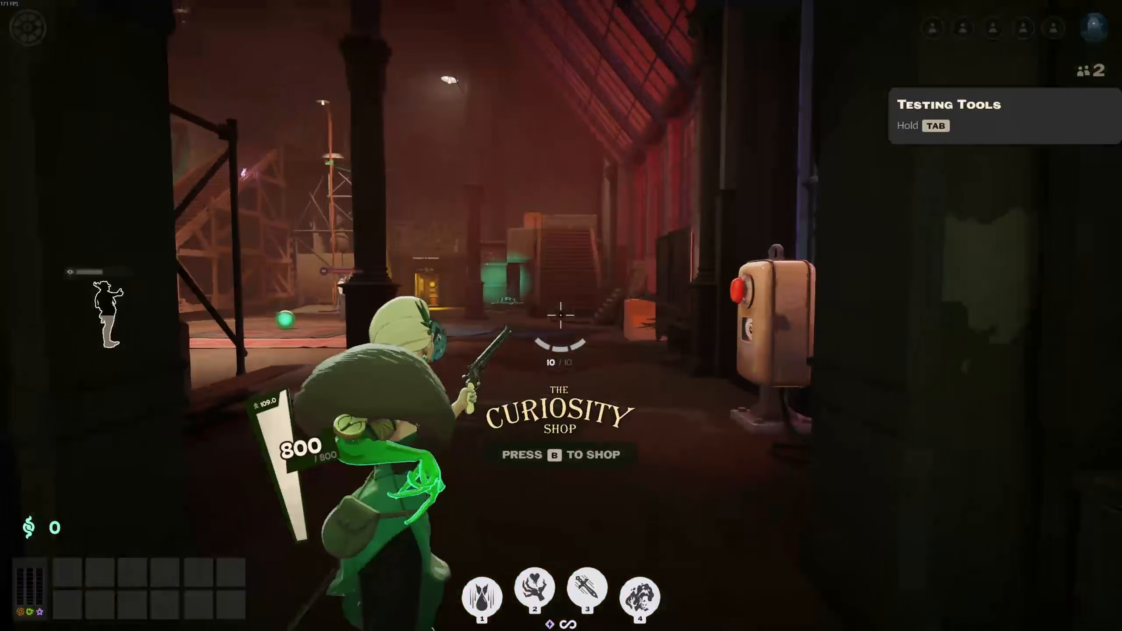
key(w)
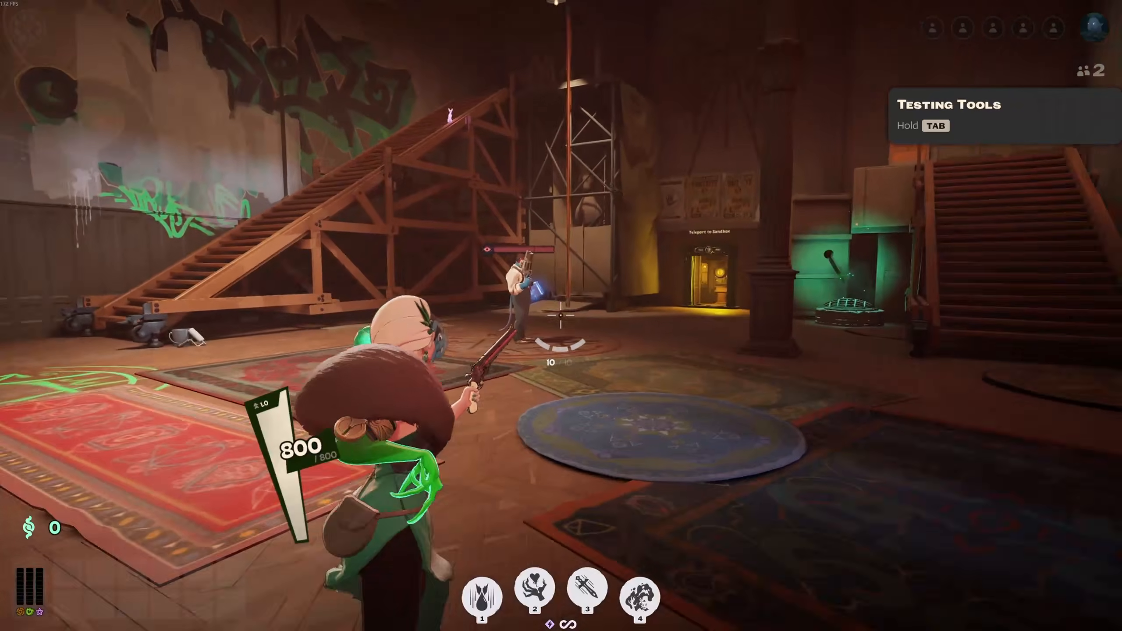
key(w)
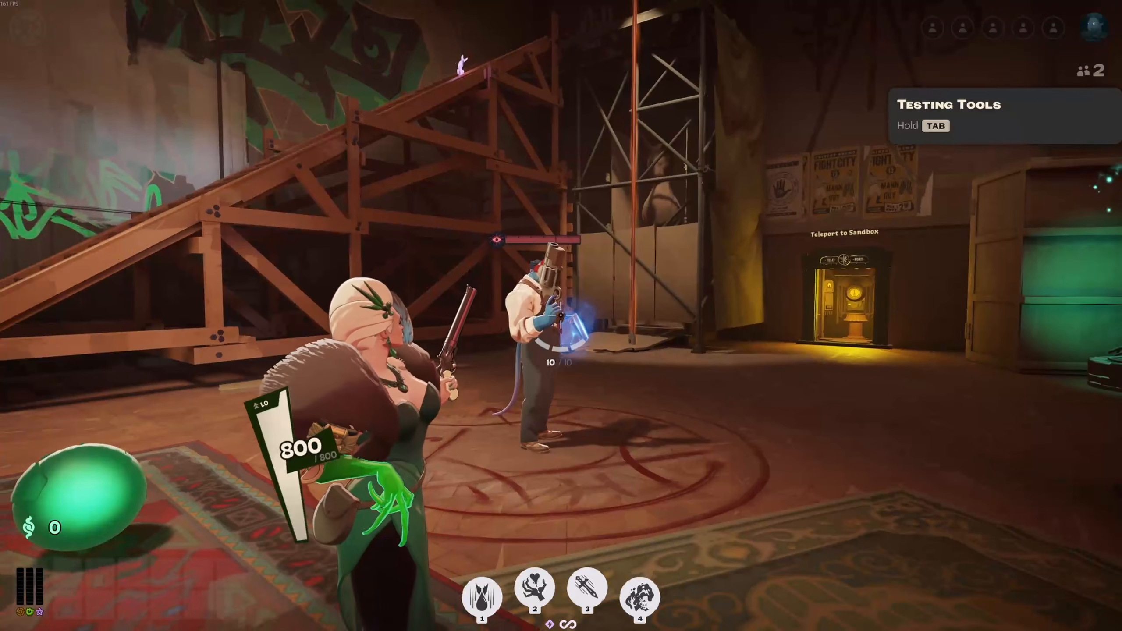
- Open the developer console and run the dumpparticlelist command
key(Tab)
mouse_move(535, 588)
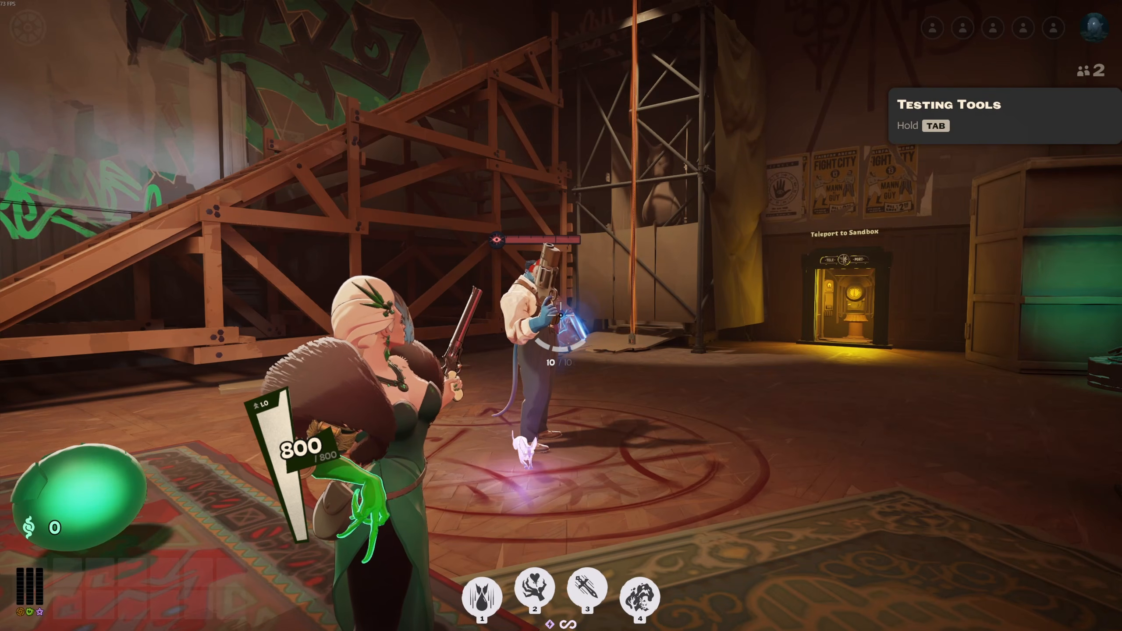
key(F7)
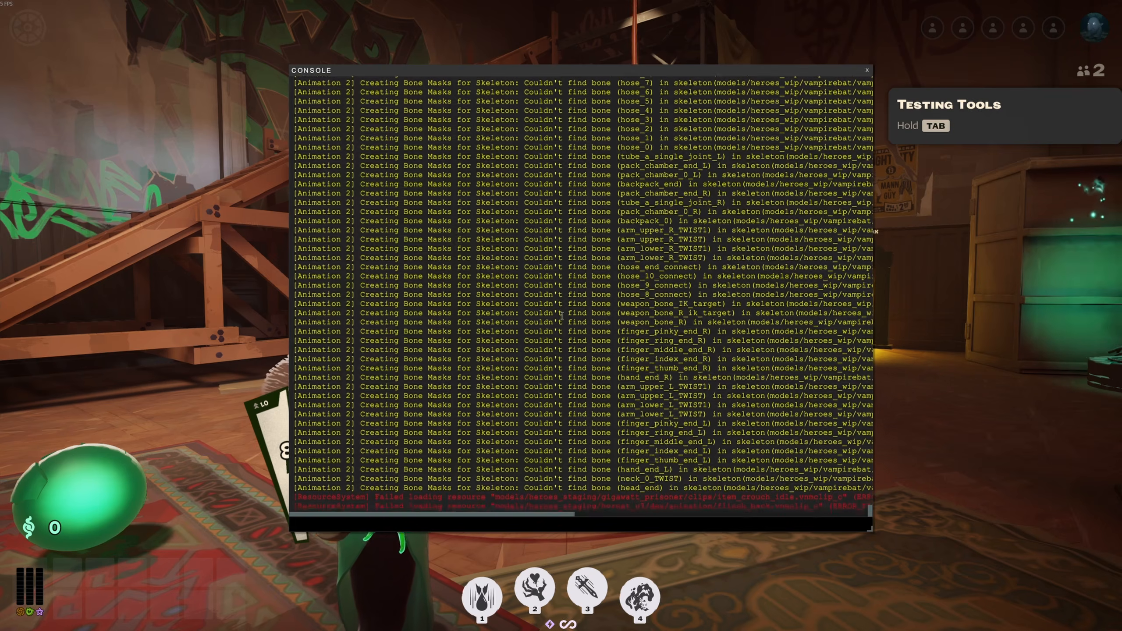
text(dumppart)
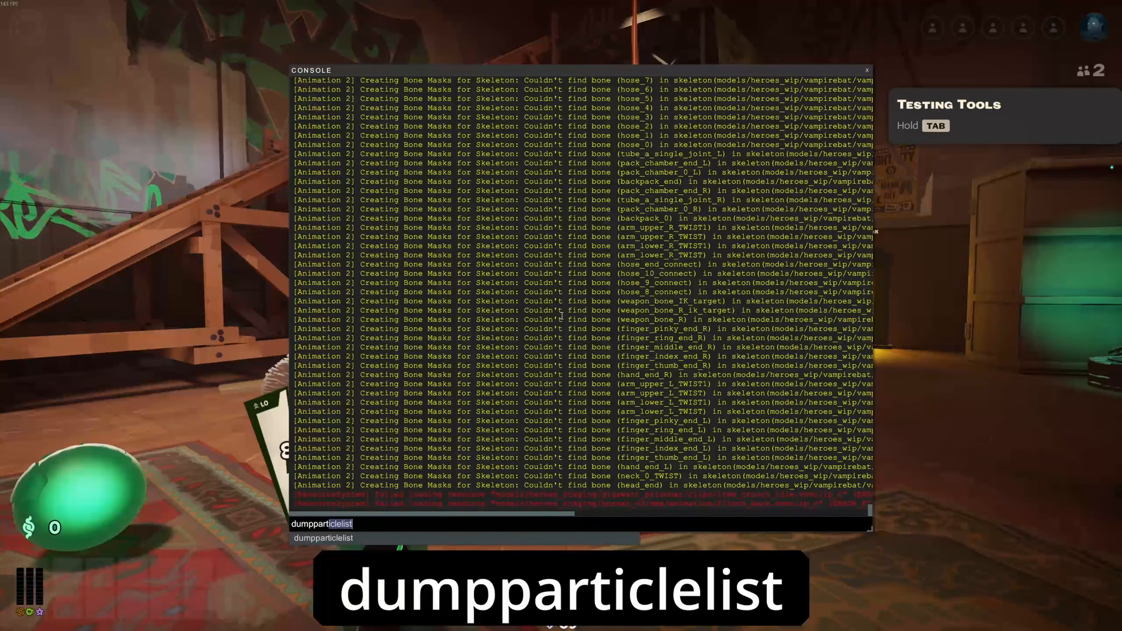
text(iclelist)
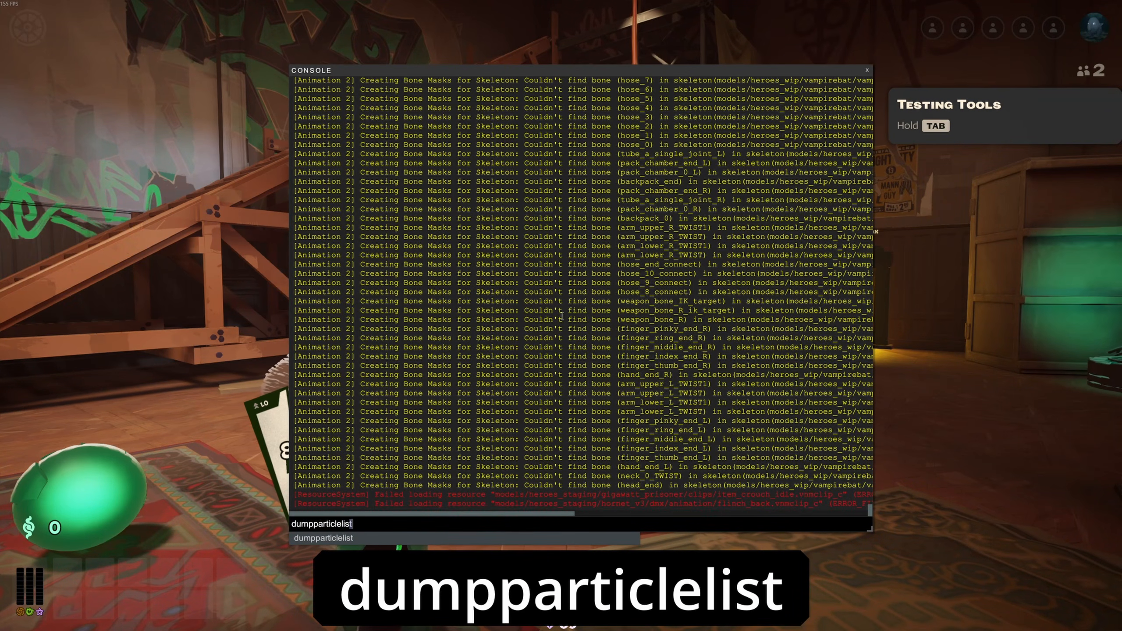
key(Return)
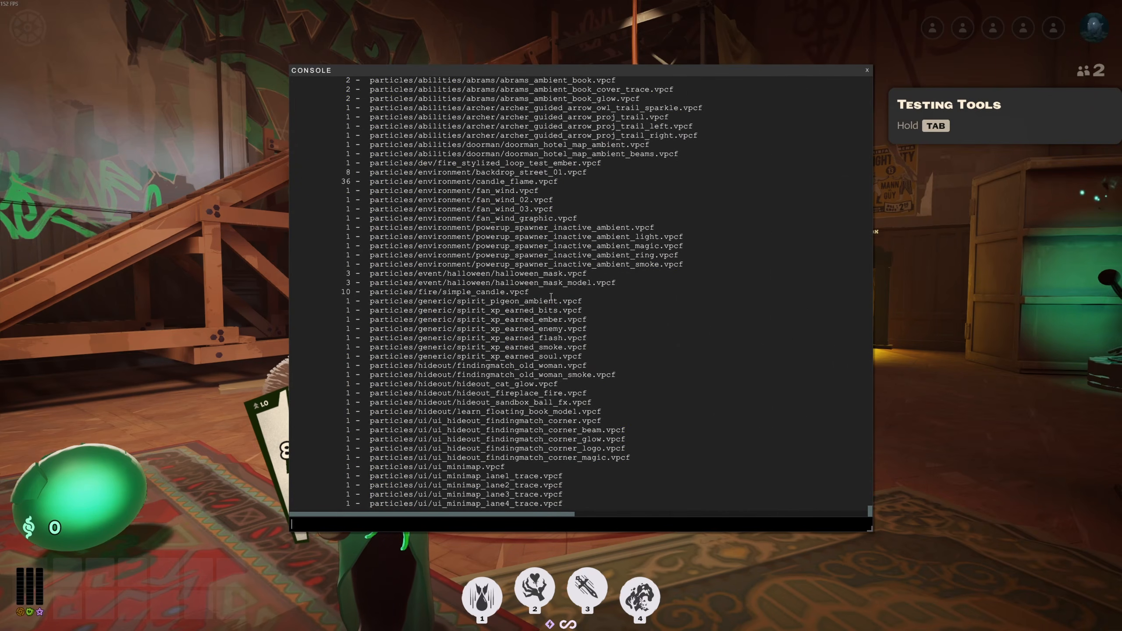
- Scroll through and highlight entries in the particle instance list to examine the loaded .vpcf paths
scroll(551, 296, up, 5)
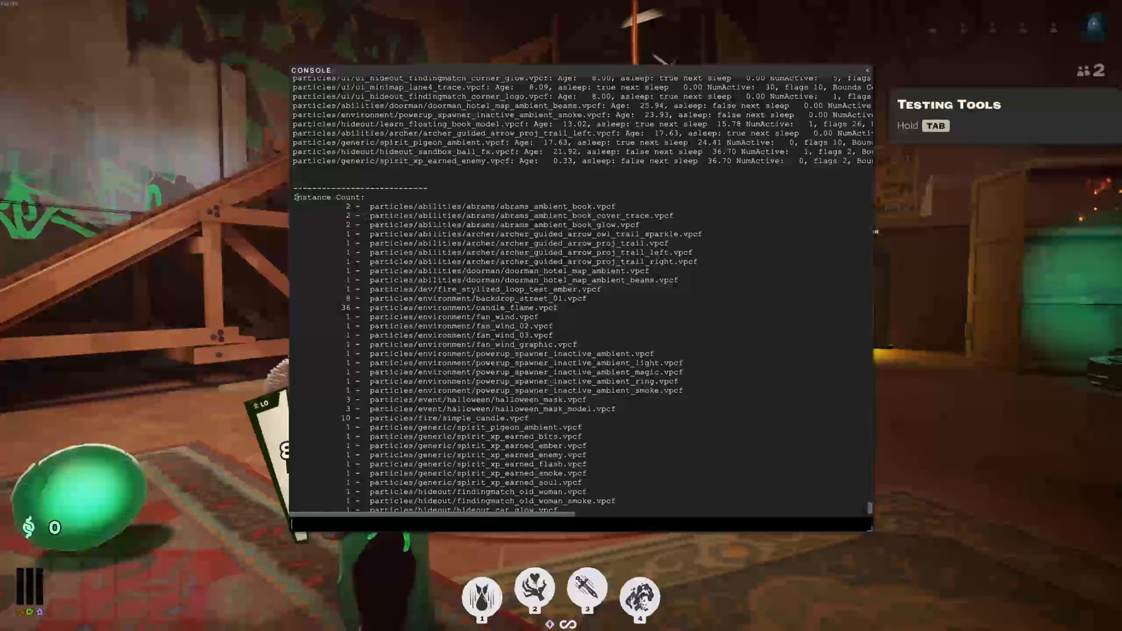
drag(294, 198, 370, 200)
click(374, 201)
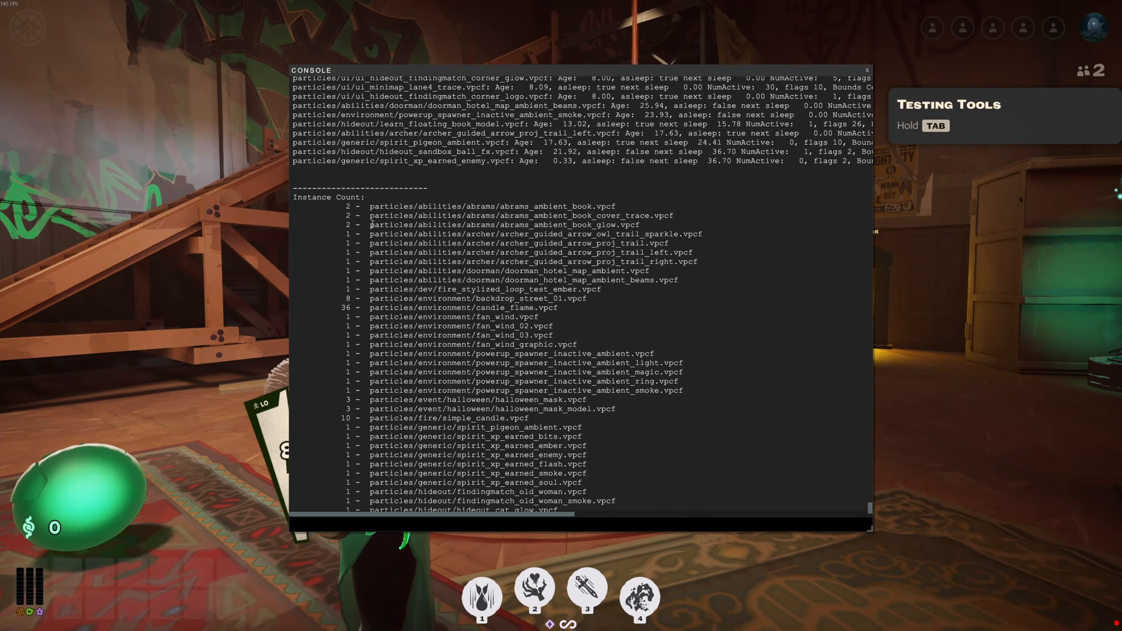
drag(403, 207, 633, 216)
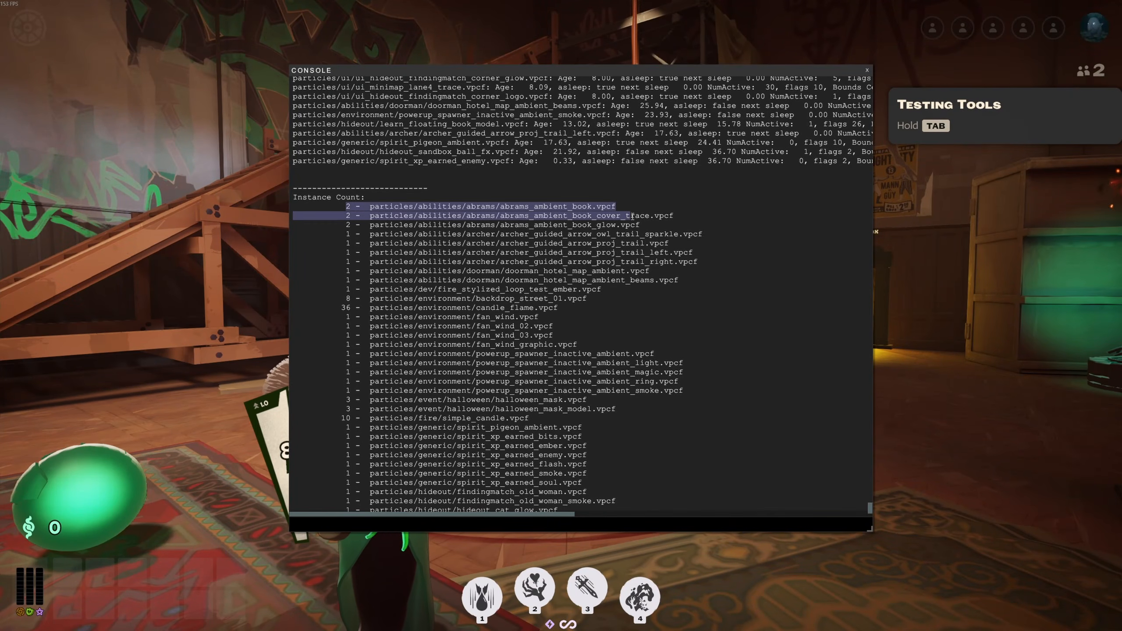
click(633, 216)
scroll(561, 268, down, 3)
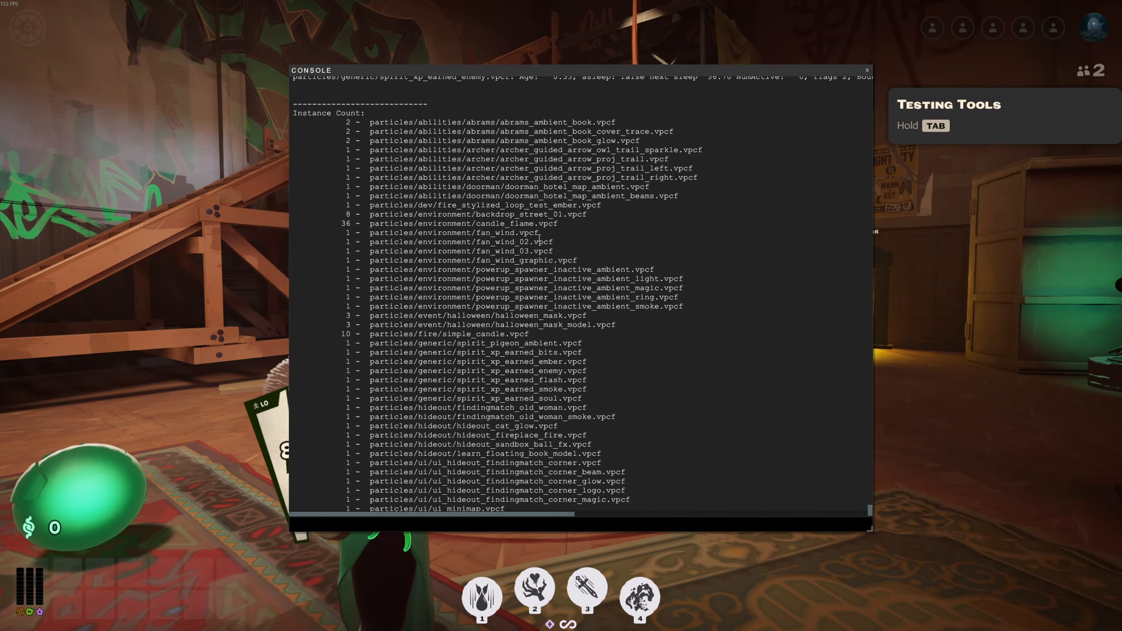
drag(539, 236, 410, 233)
scroll(419, 256, down, 2)
click(417, 258)
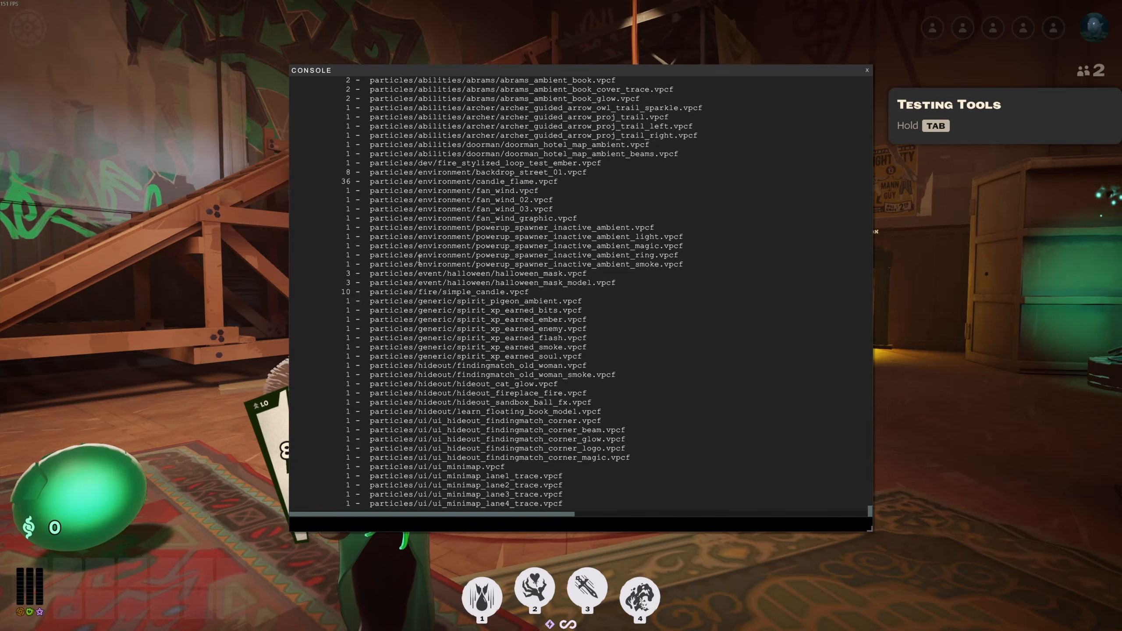
scroll(416, 260, up, 6)
scroll(416, 260, down, 6)
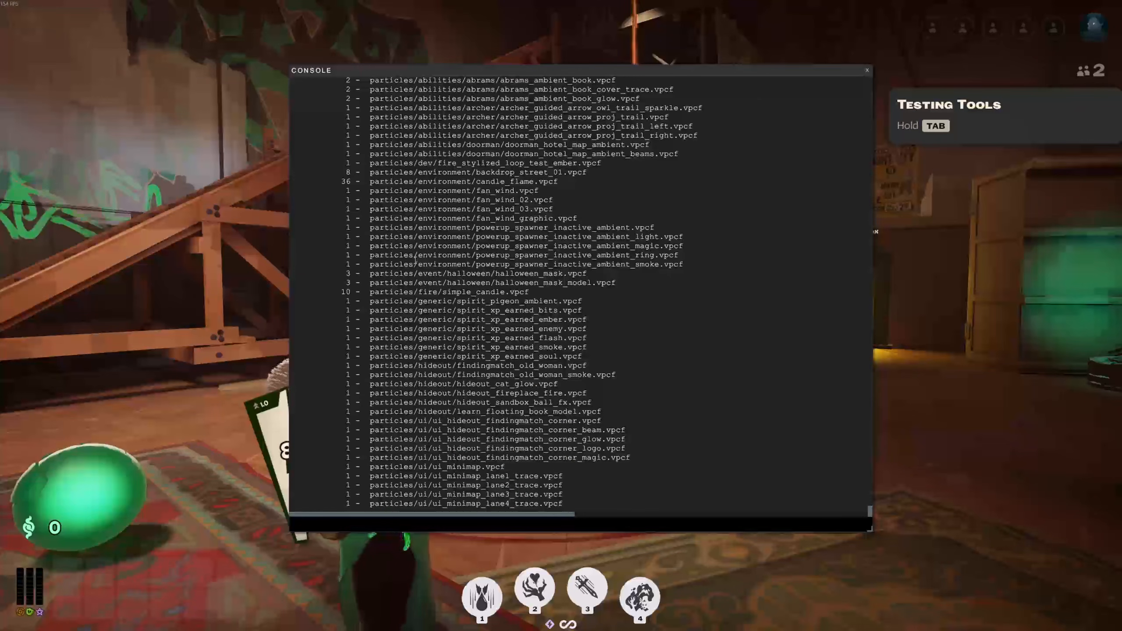
- Cast the second ability on the training dummy, then rerun dumpparticlelist in the developer console
key(F7)
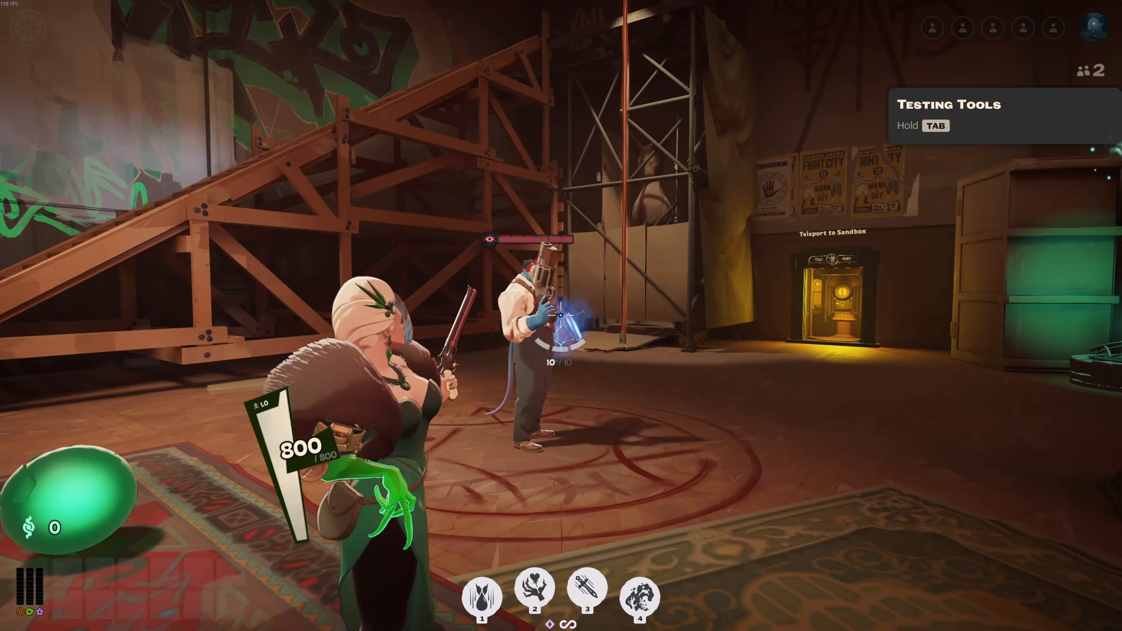
key(2)
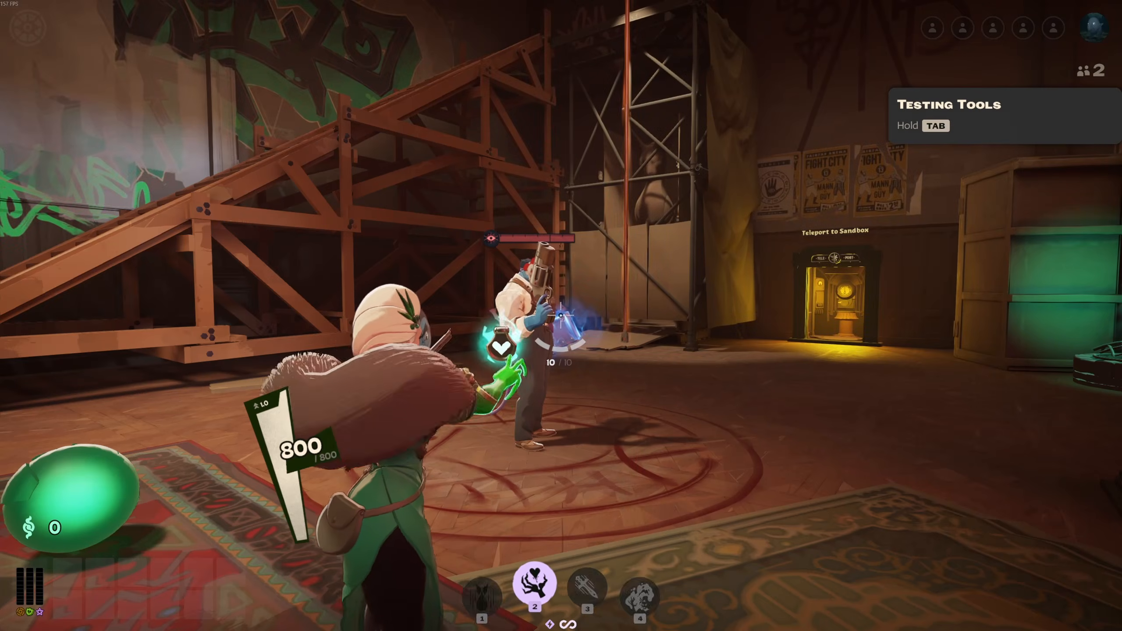
click(561, 315)
key(F7)
key(Up)
key(Return)
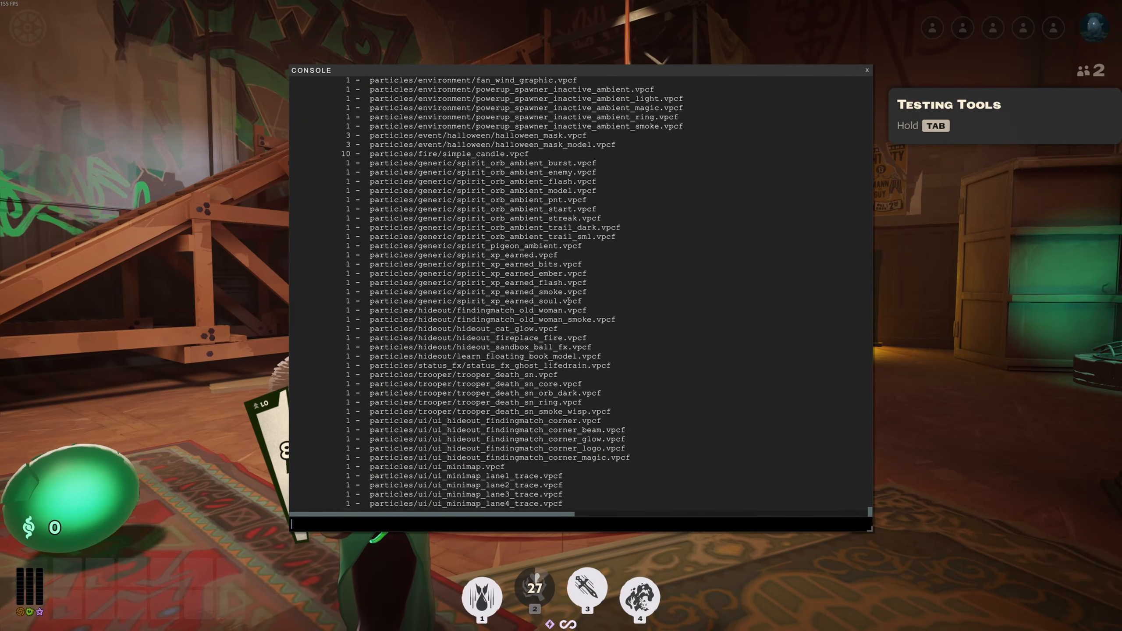
- Copy the six ghost_life_drain .vpcf entries from the console's instance count list
scroll(568, 302, up, 9)
scroll(548, 305, up, 5)
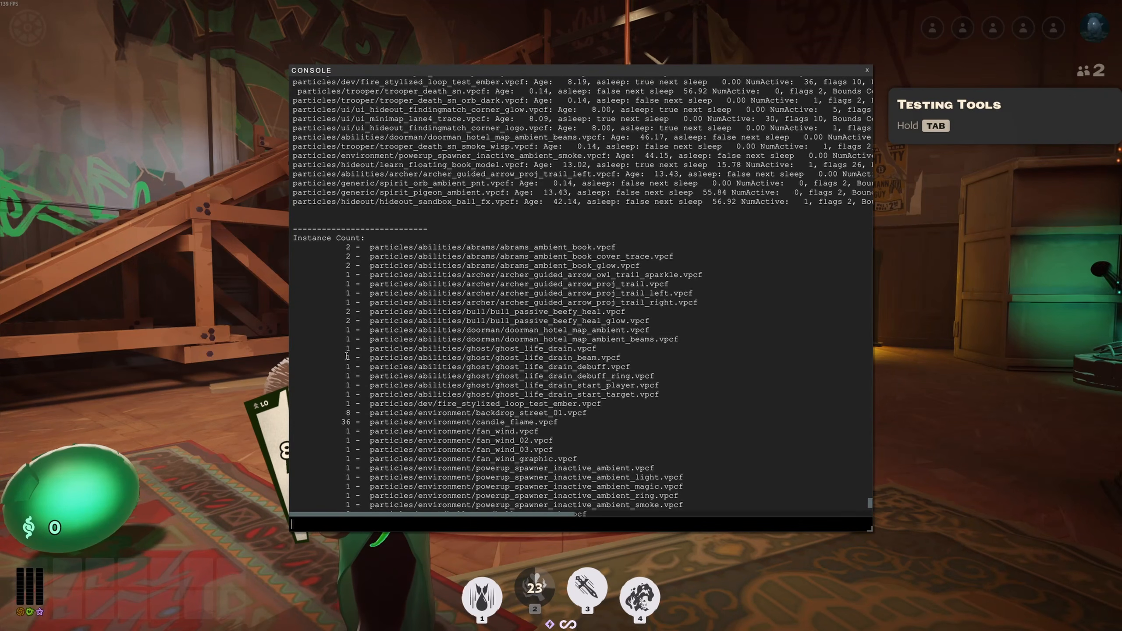
drag(346, 349, 661, 288)
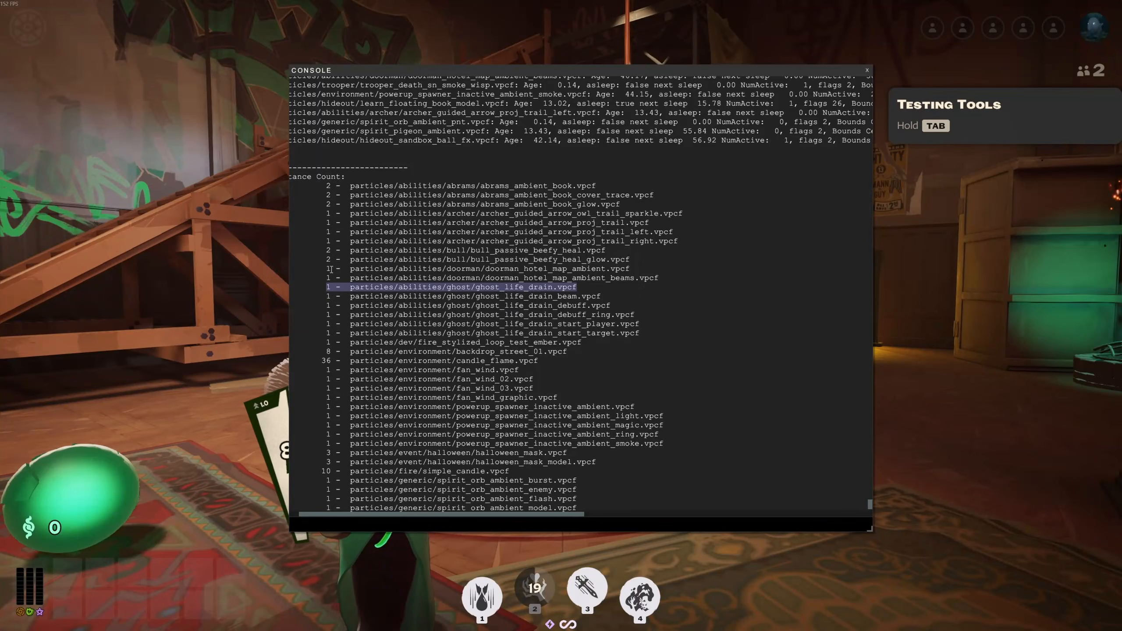
click(325, 288)
drag(328, 288, 674, 331)
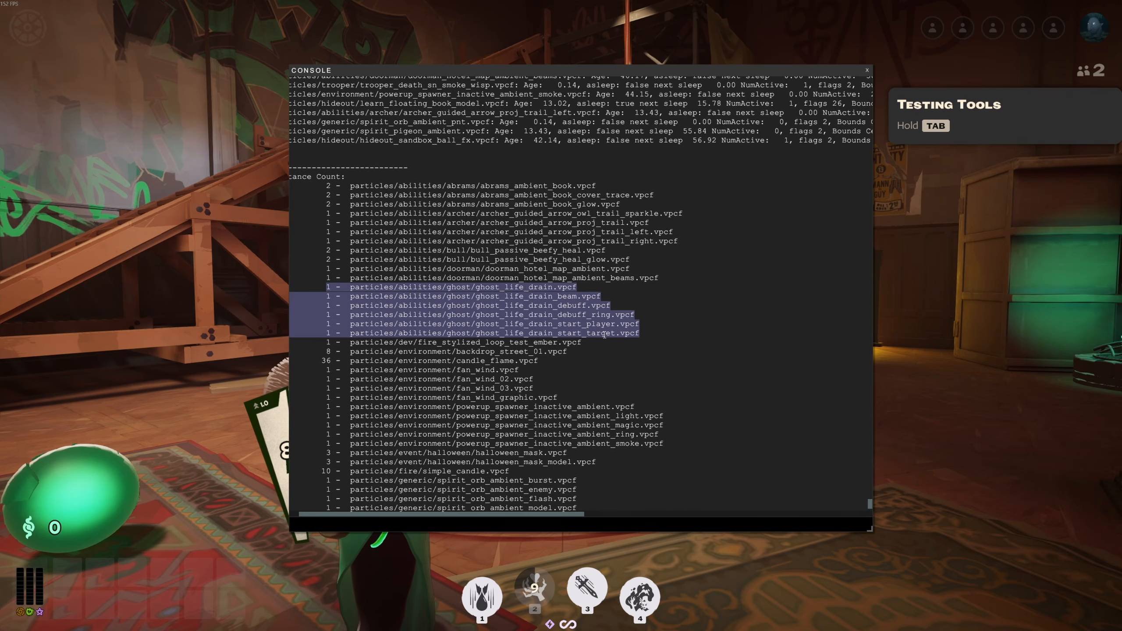
click(654, 332)
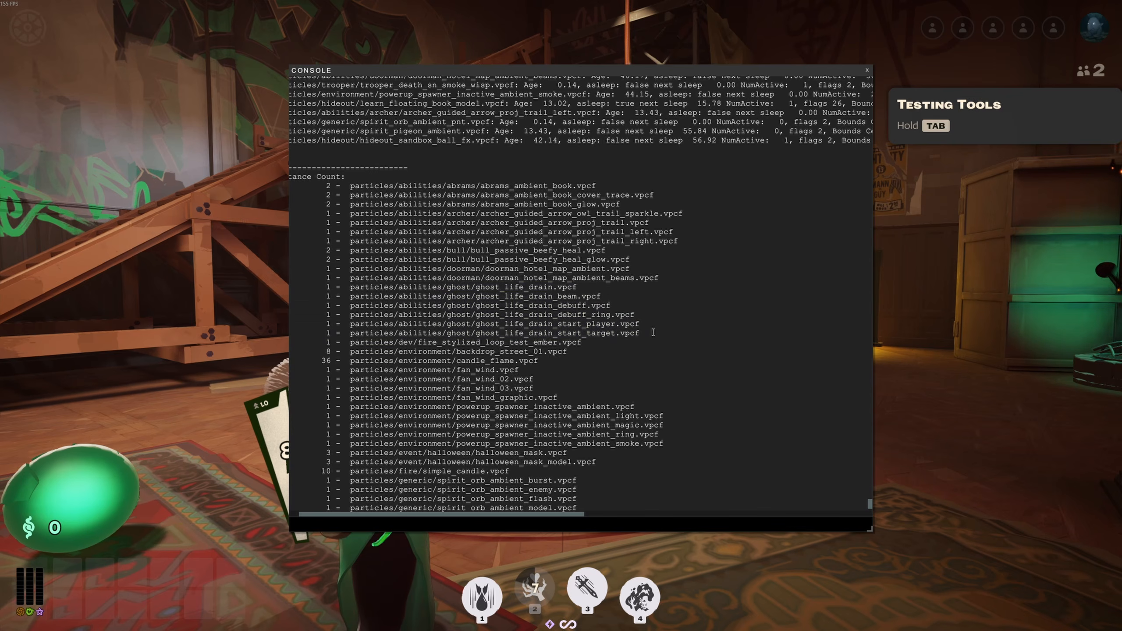
- Exit the game back to the desktop
key(Escape)
key(Escape)
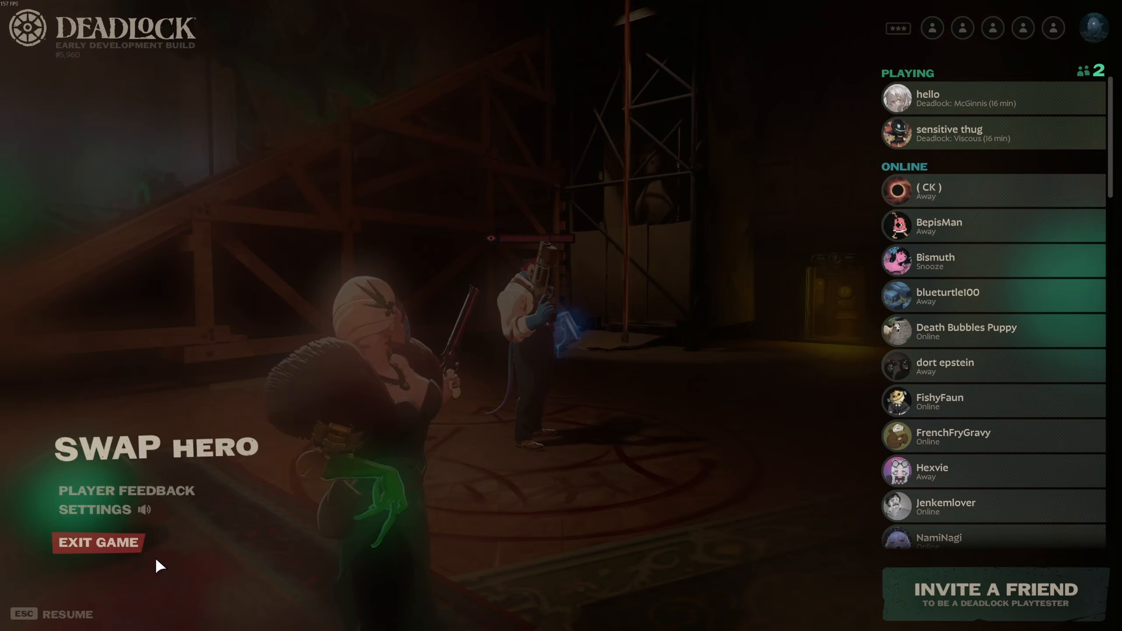
click(133, 543)
click(530, 339)
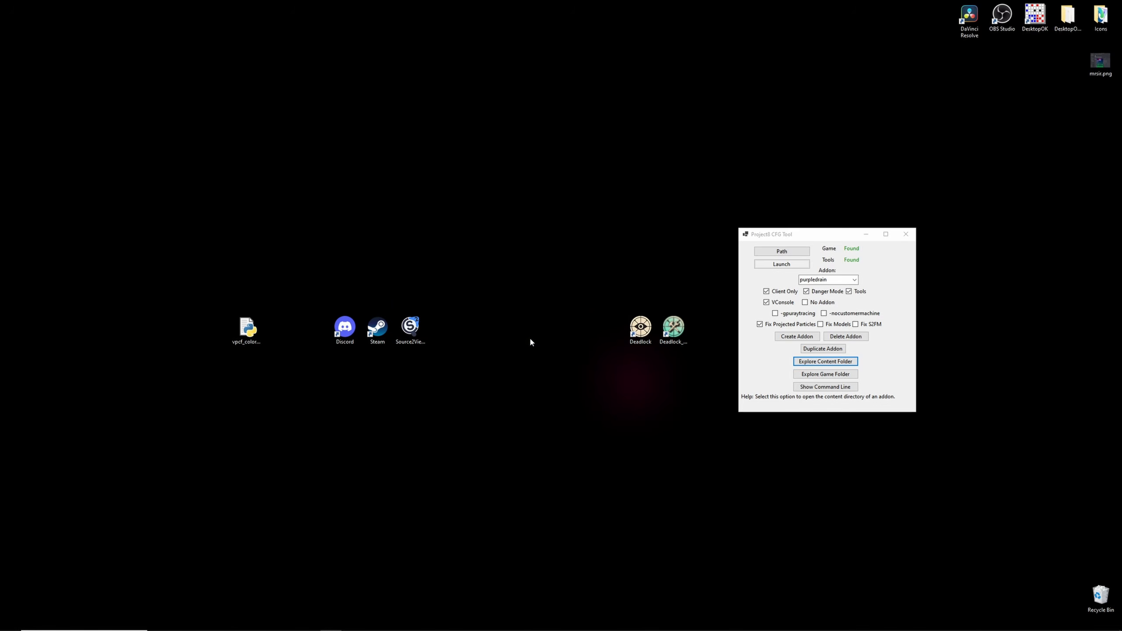
- Create a new text document on the desktop named a
right_click(524, 412)
mouse_move(574, 543)
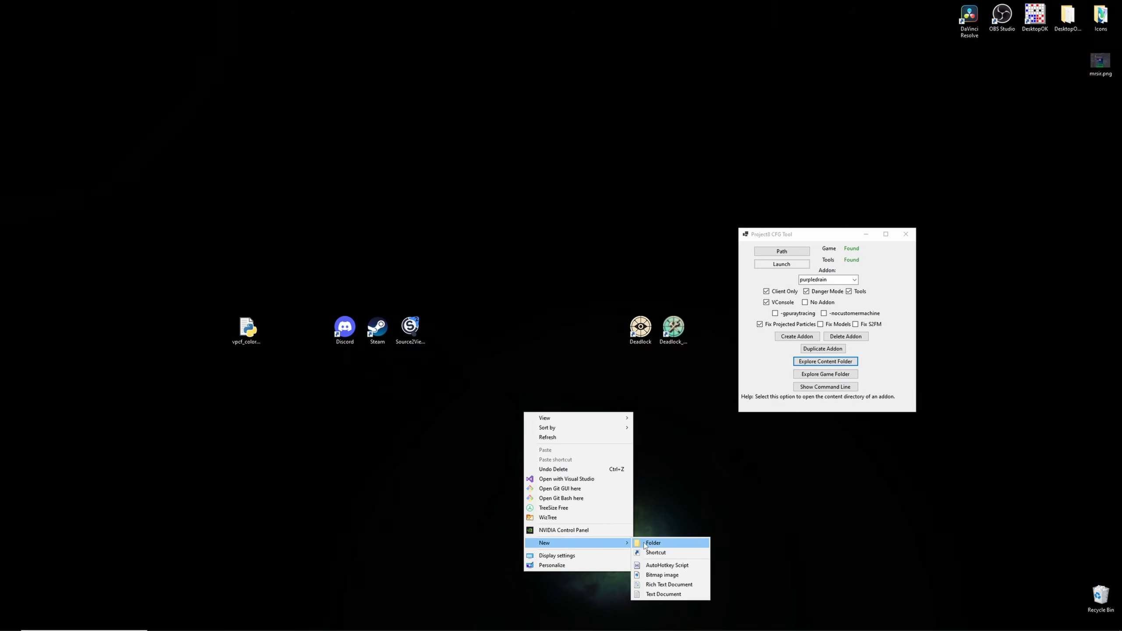
click(661, 593)
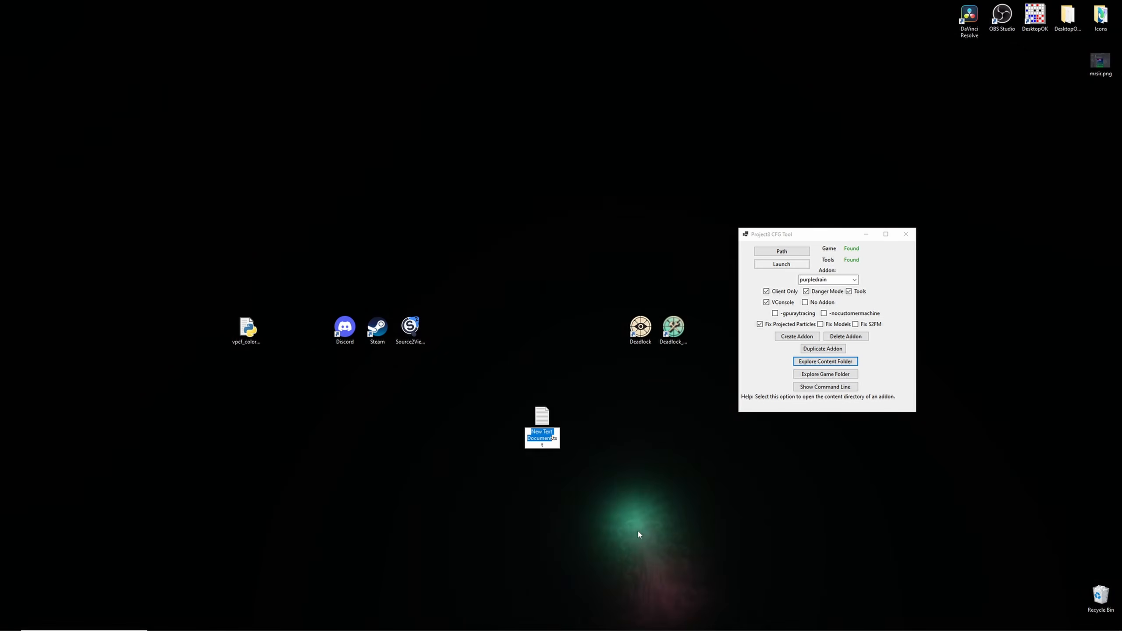
text(a)
key(Return)
- Open a.txt and paste the copied ghost_life_drain particle paths into it
double_click(531, 418)
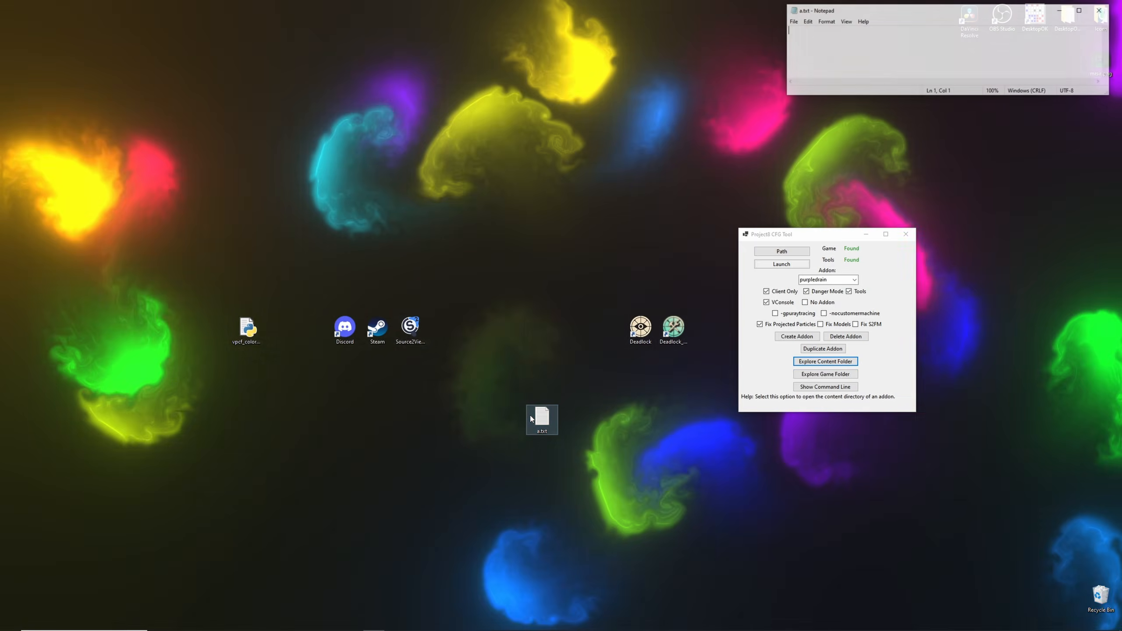
key(ctrl+v)
key(ctrl+a)
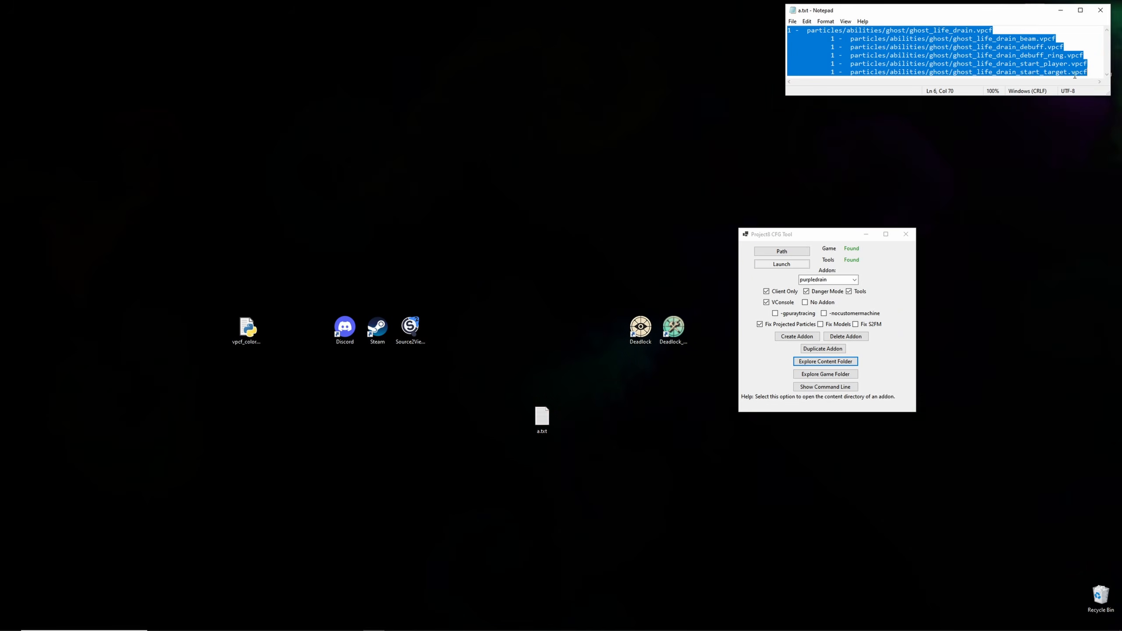
click(1089, 63)
- Open Source 2 Viewer and browse Deadlock's pak01_dir.vpk into the particles/abilities folder
drag(546, 412, 1034, 328)
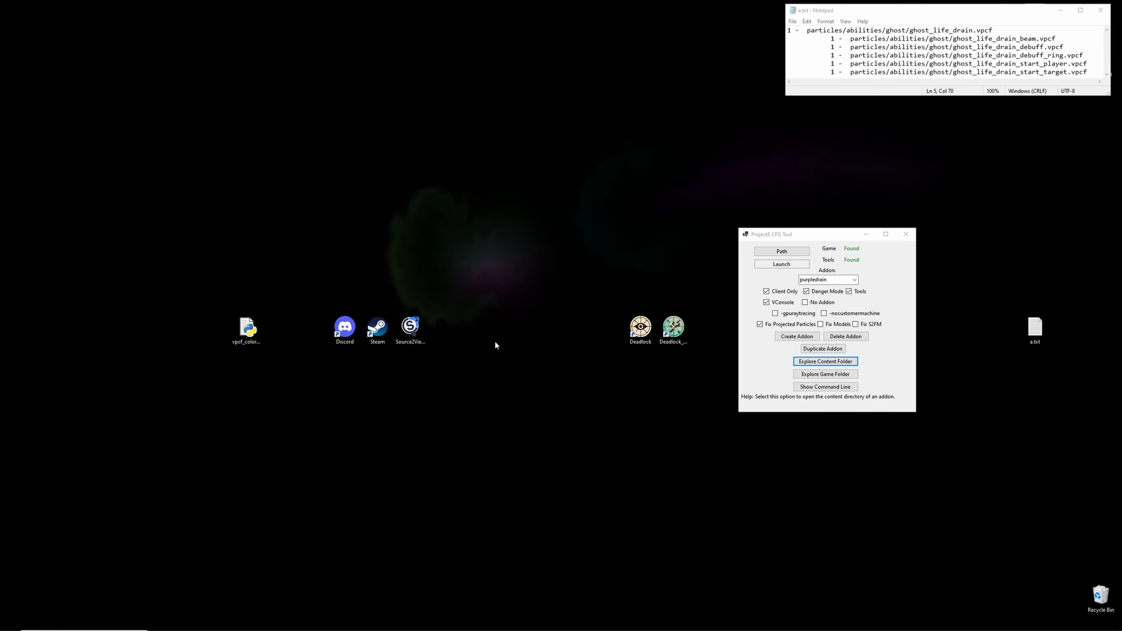
click(412, 338)
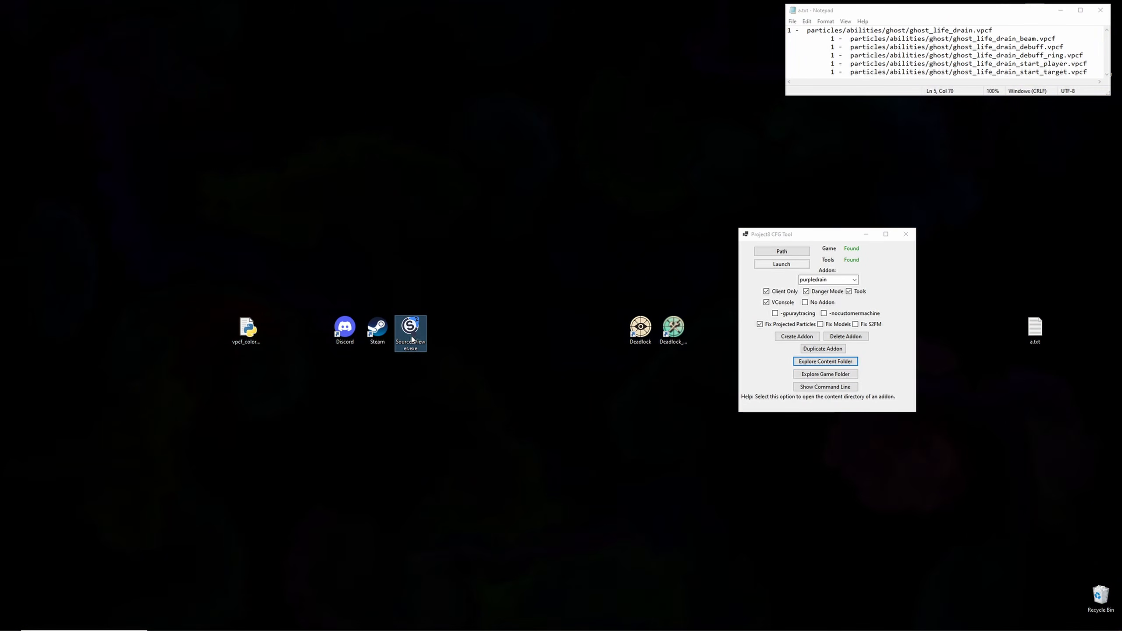
double_click(412, 338)
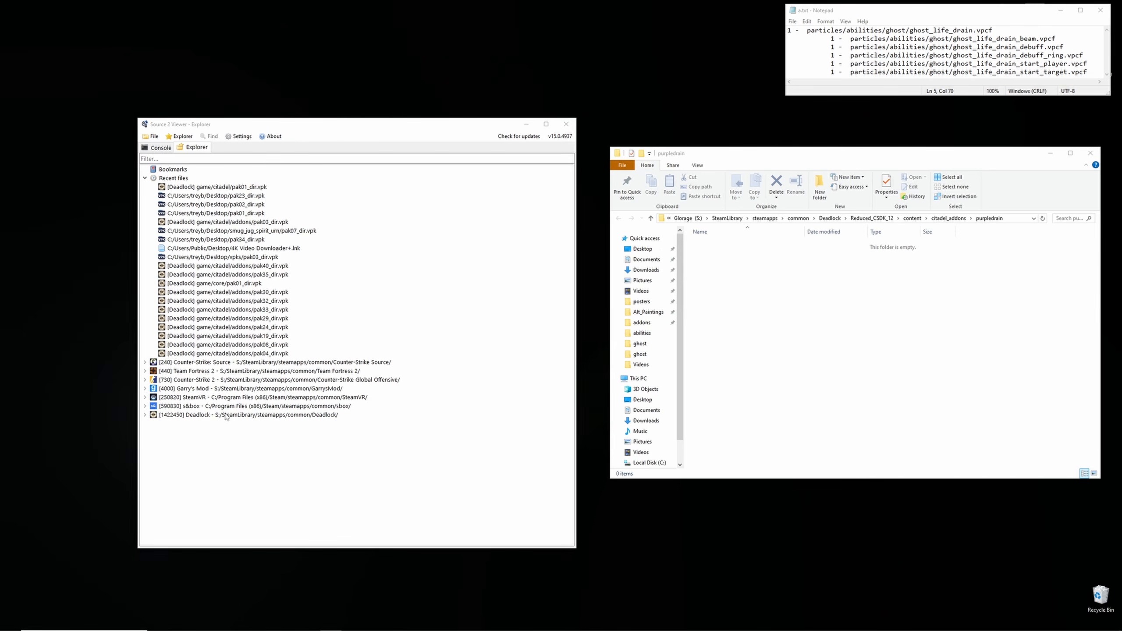
double_click(207, 416)
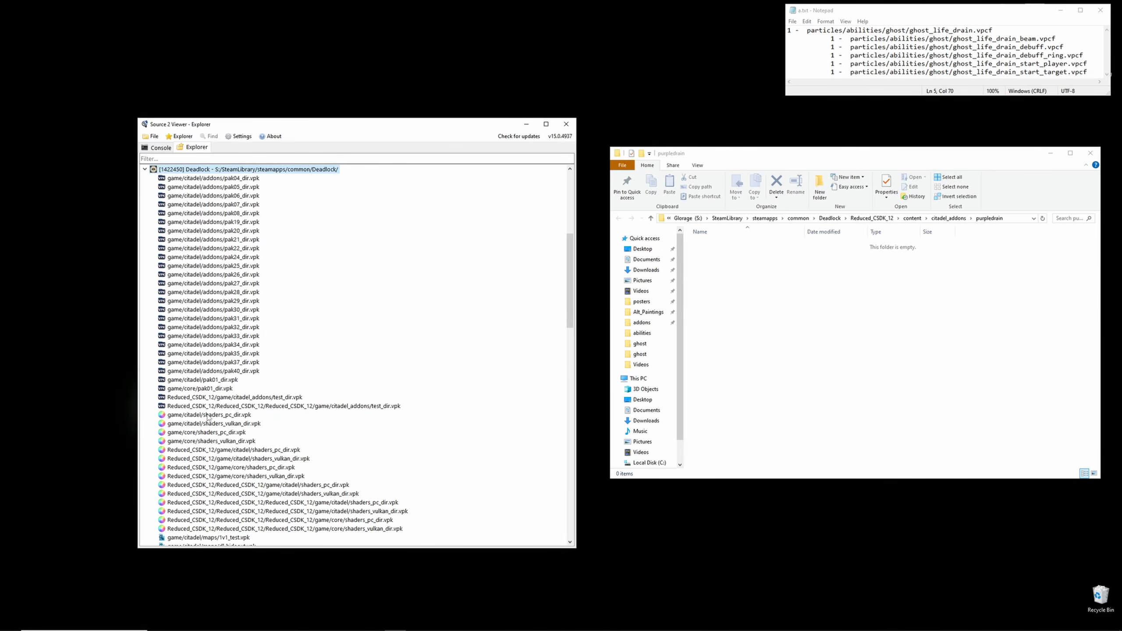
double_click(206, 380)
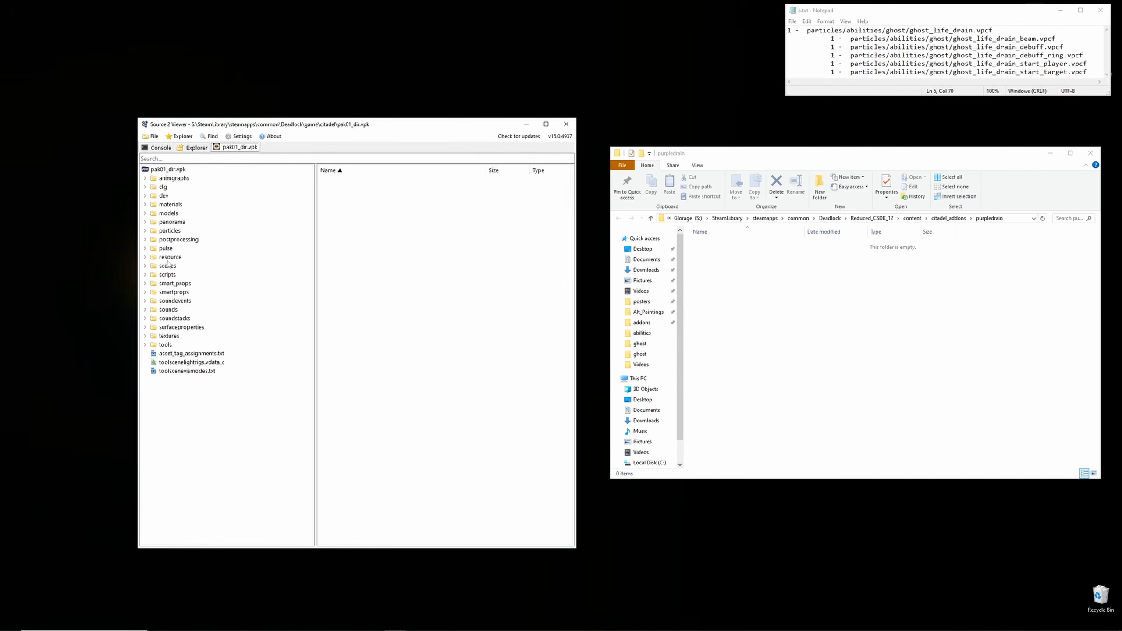
double_click(170, 230)
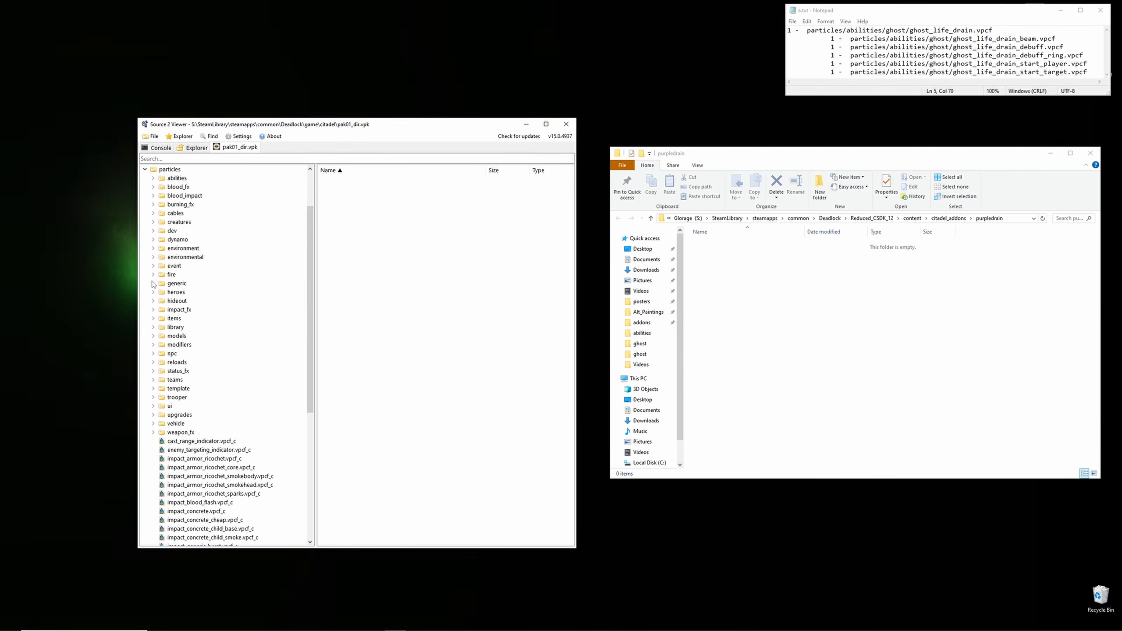
click(154, 178)
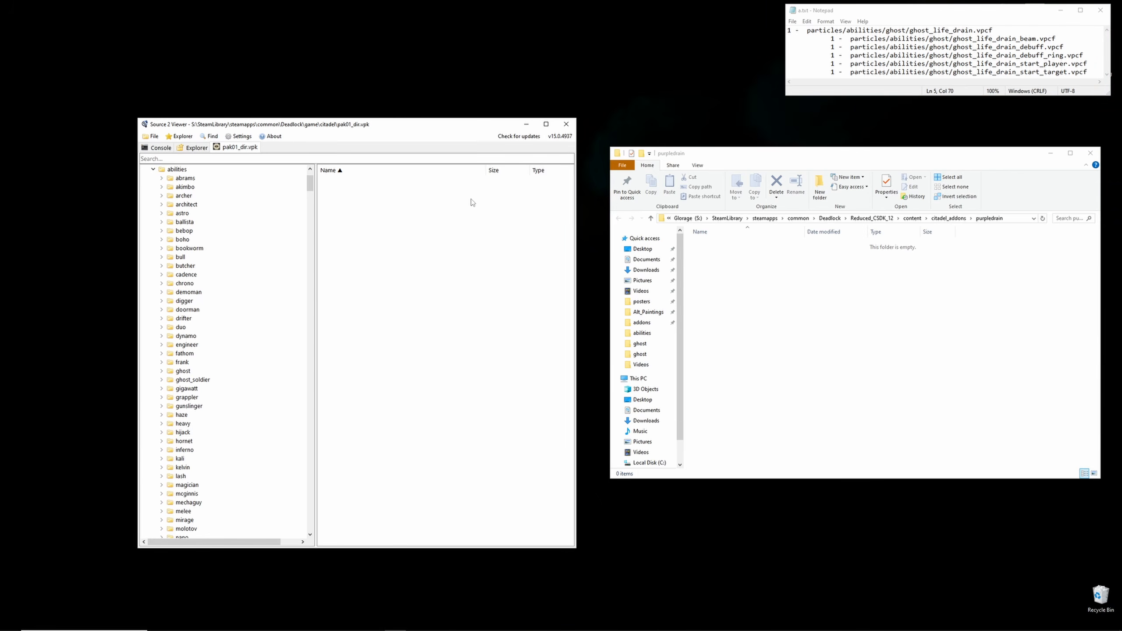
- Browse the particles/abilities/ghost folder contents in the viewer to locate the life drain files
scroll(190, 323, down, 3)
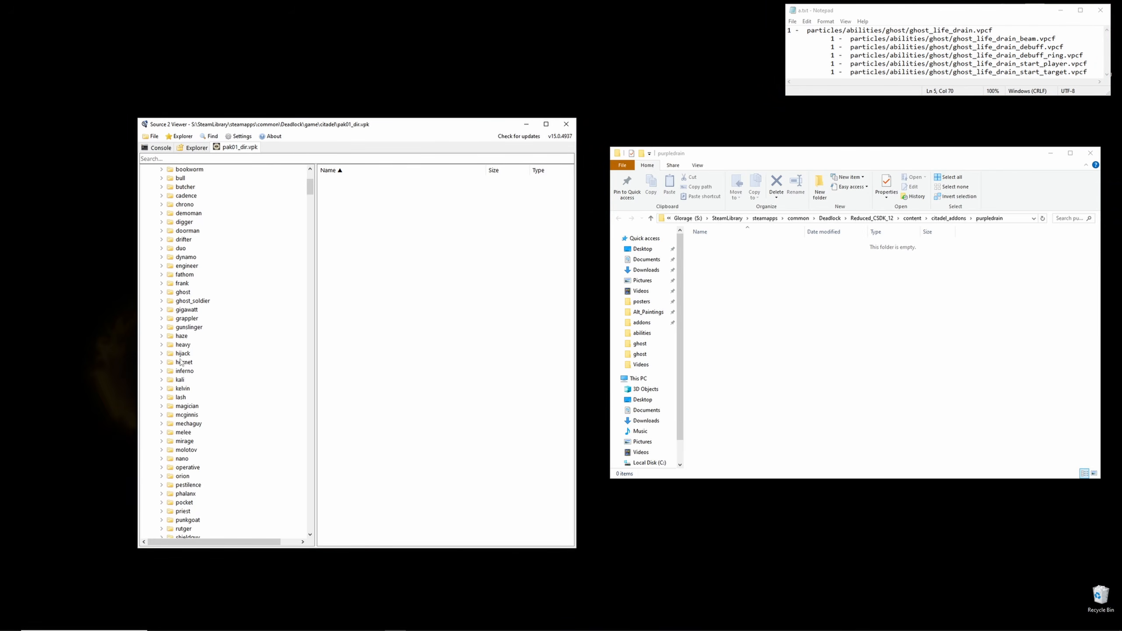
click(162, 292)
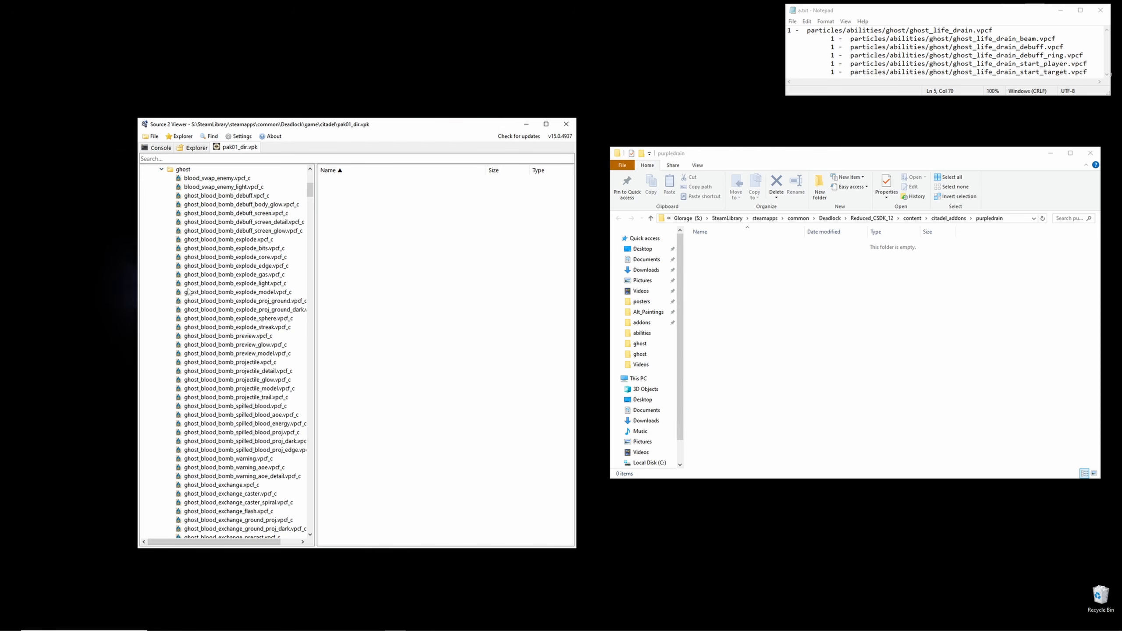
scroll(206, 283, down, 12)
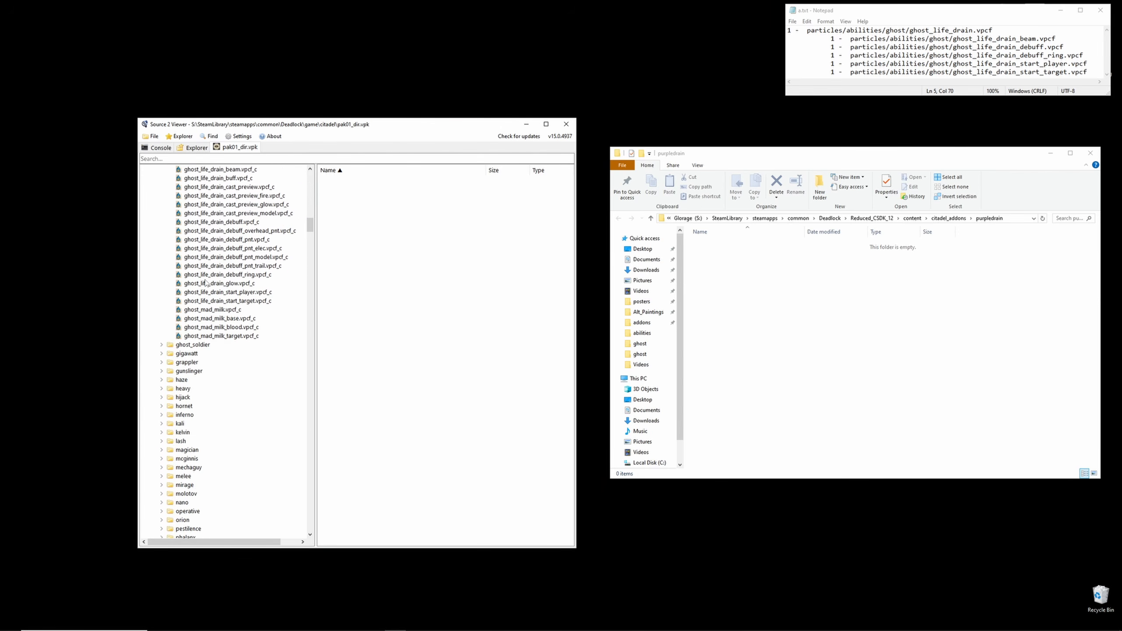
scroll(206, 282, up, 5)
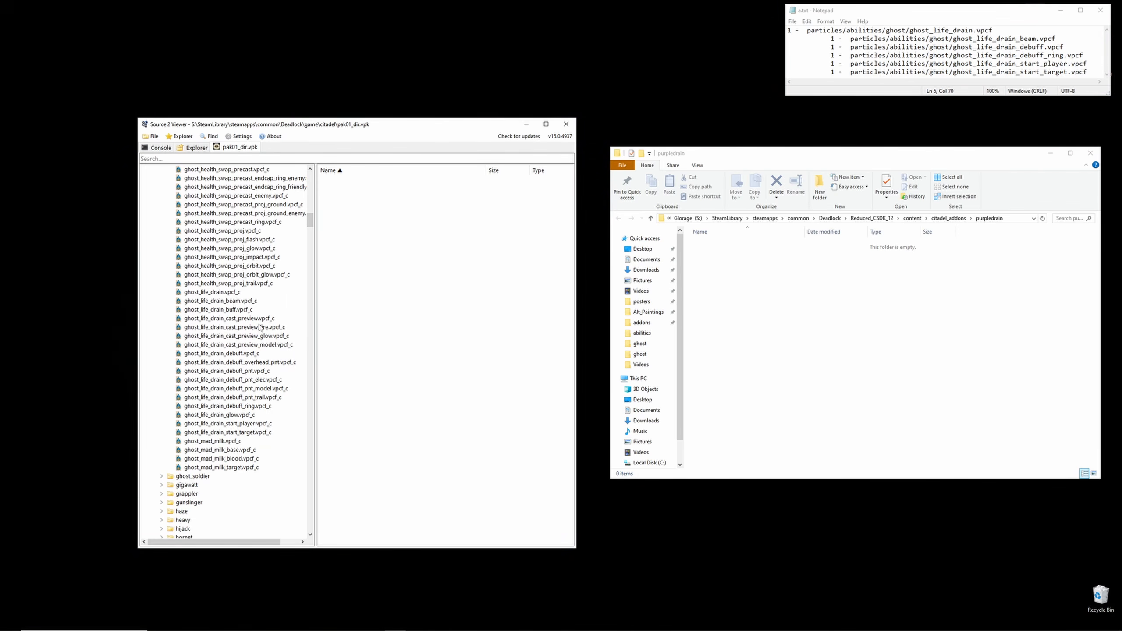
scroll(260, 327, up, 20)
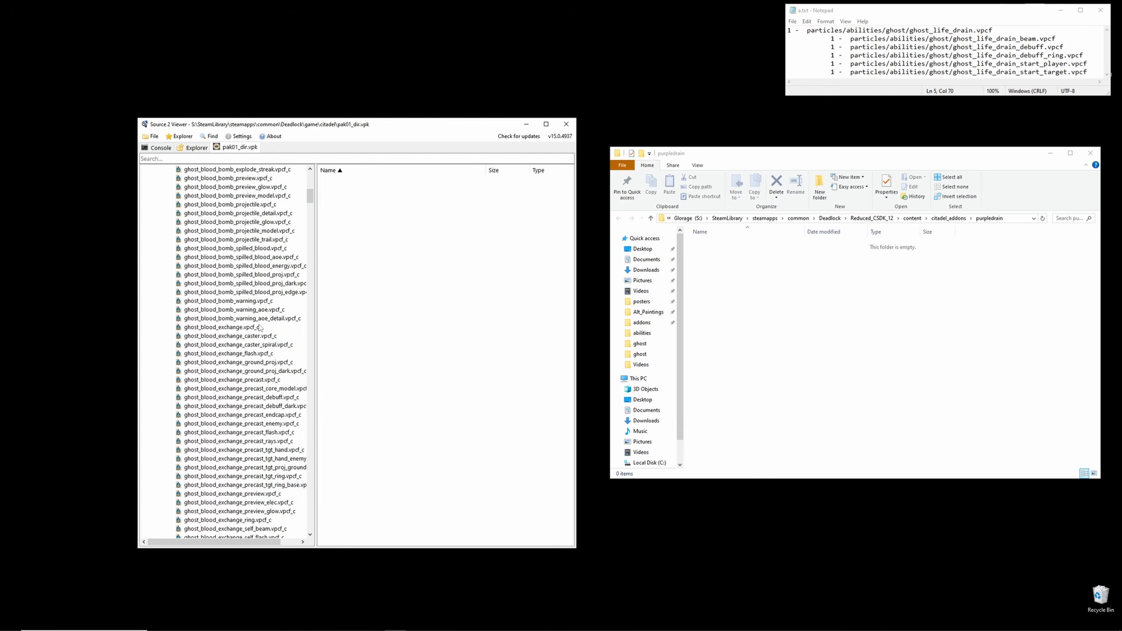
scroll(259, 327, up, 15)
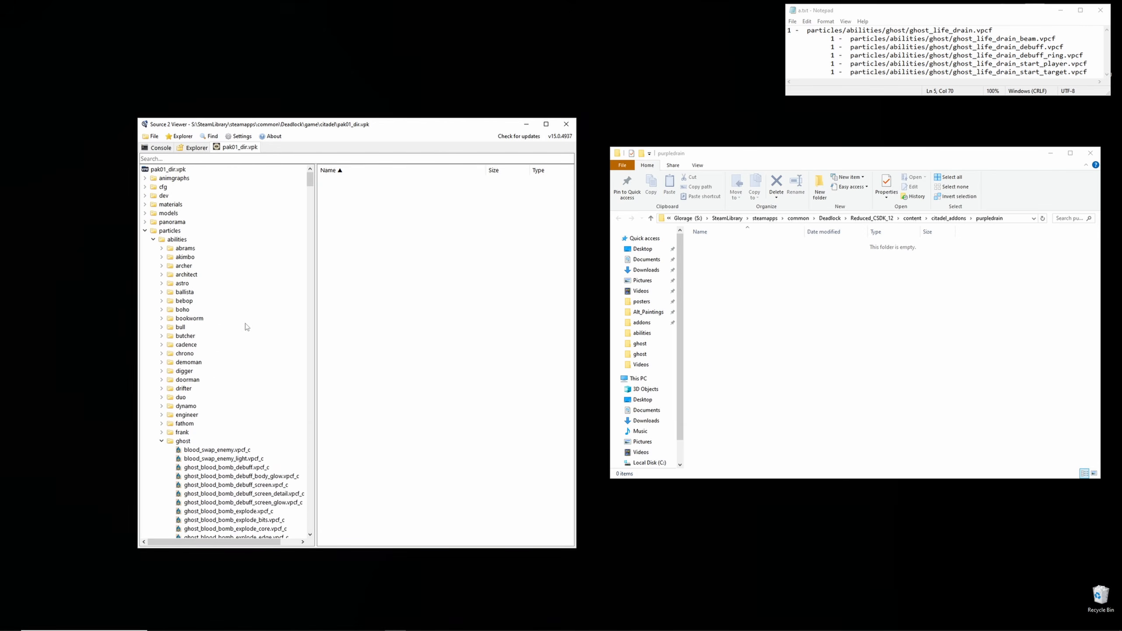
click(170, 230)
click(175, 239)
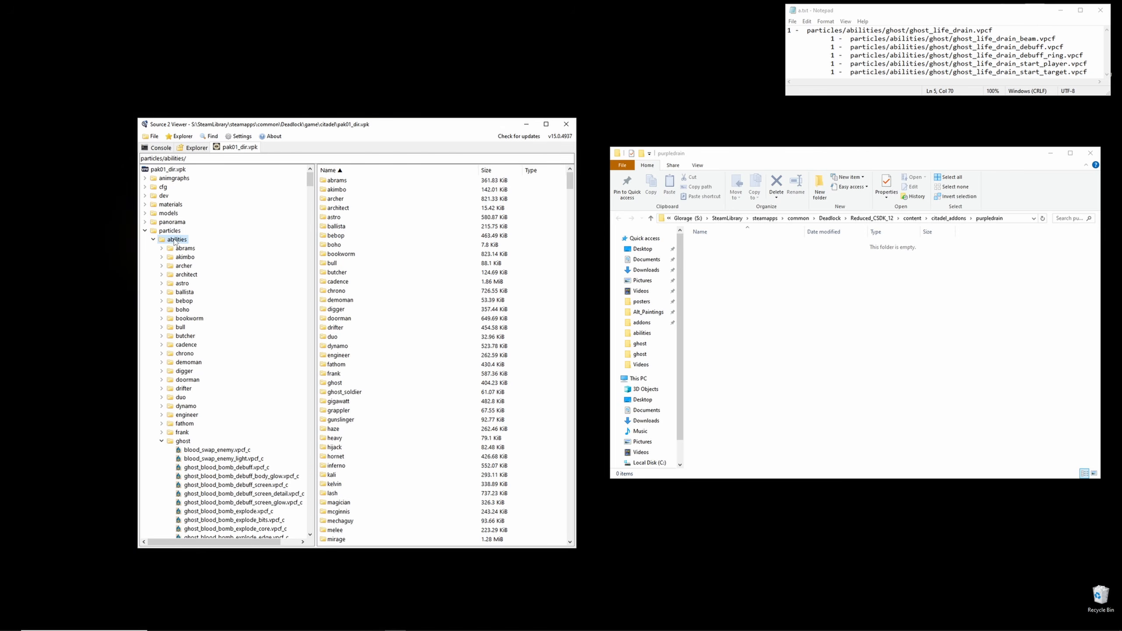
click(179, 441)
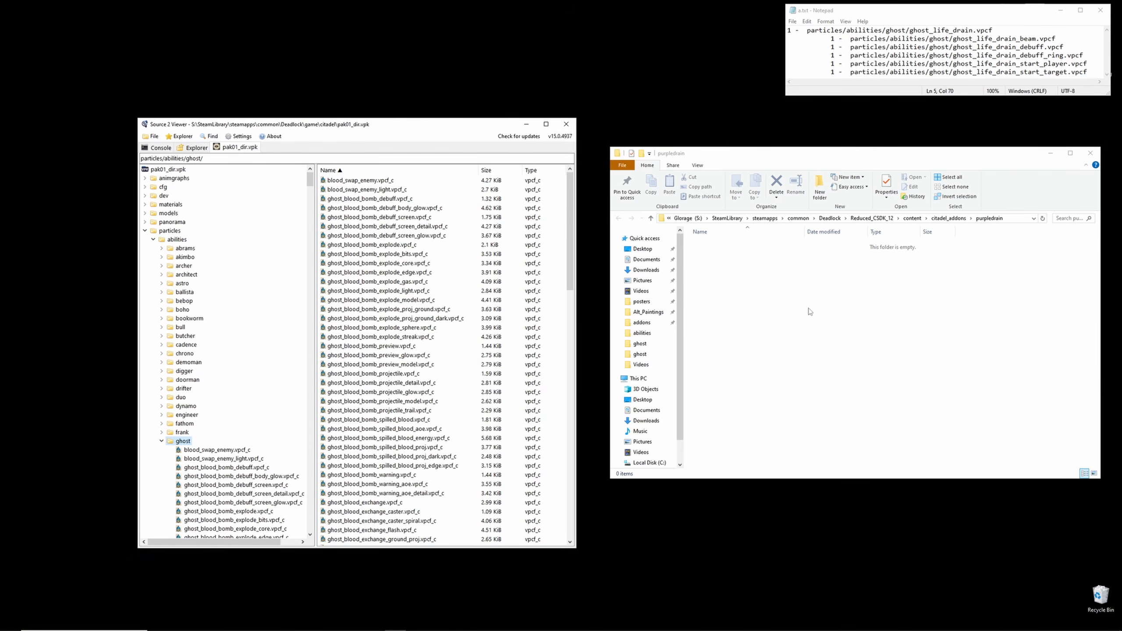
- Create a particles folder inside the purpledrain addon content folder and open it
right_click(839, 311)
mouse_move(866, 469)
click(932, 470)
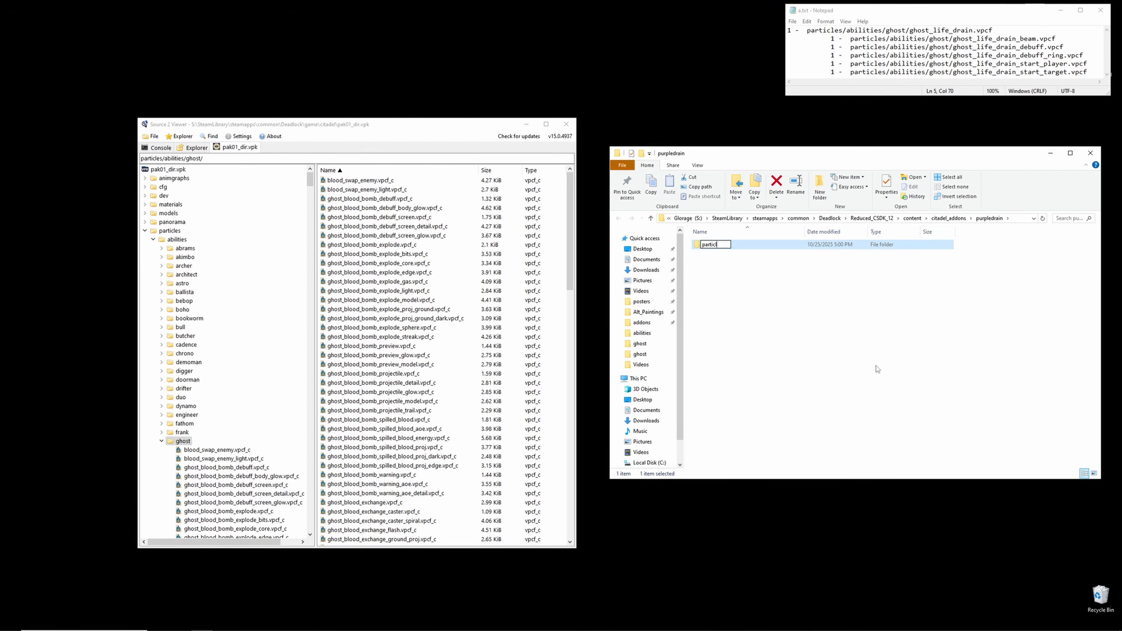
double_click(753, 247)
- Create an abilities folder inside particles and open it
right_click(767, 298)
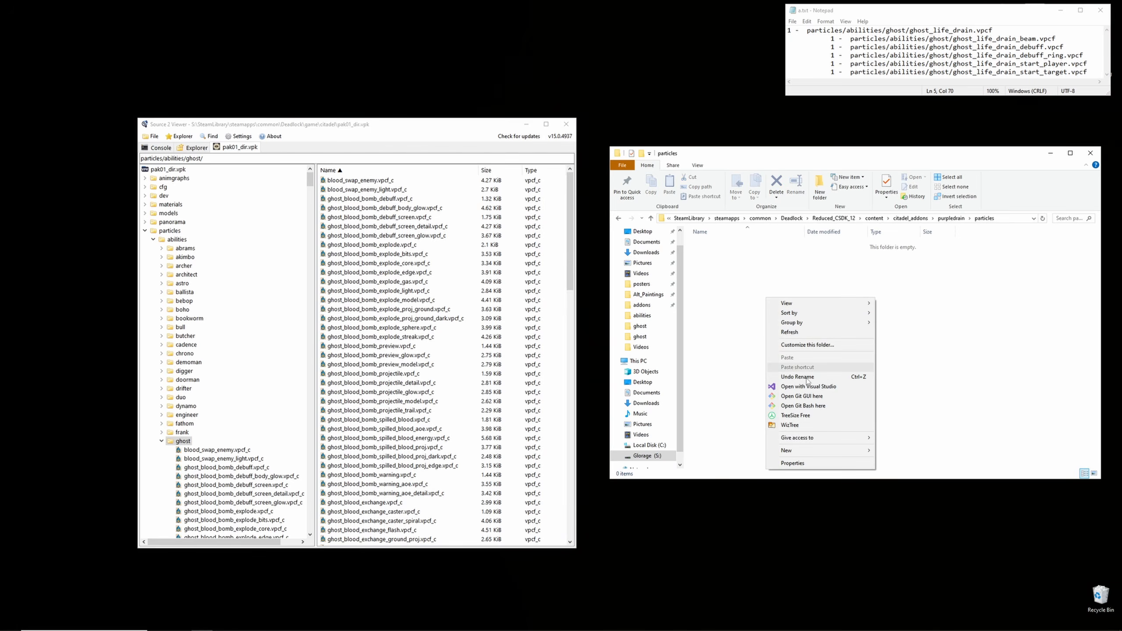
mouse_move(839, 450)
click(881, 451)
text(abilities)
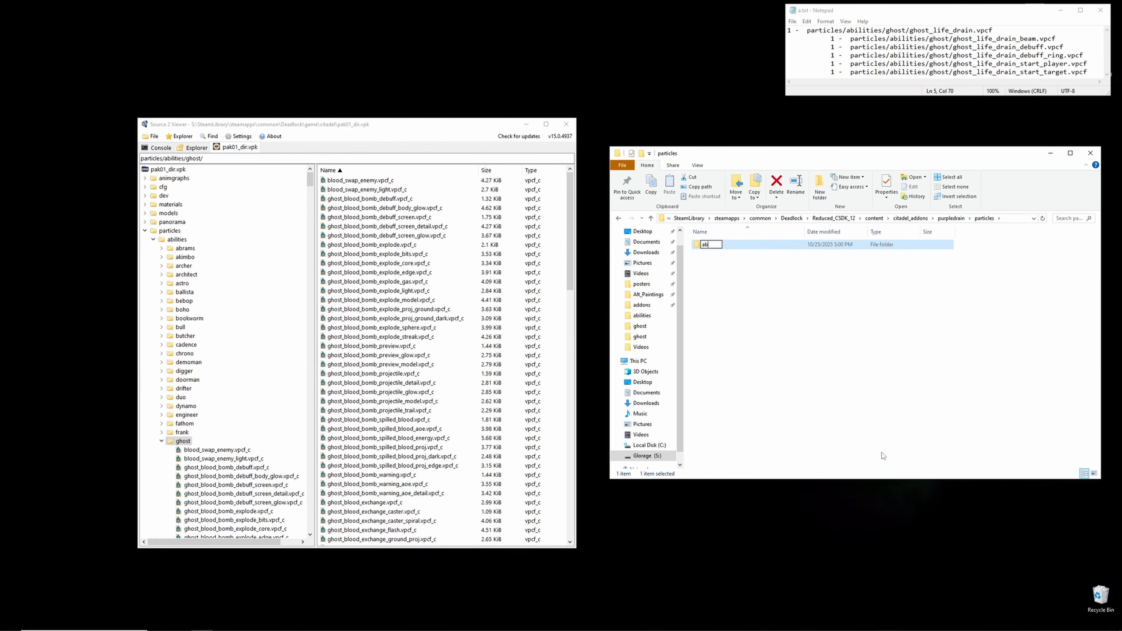
double_click(756, 246)
- Create a ghost folder inside abilities and open it
right_click(796, 309)
click(917, 463)
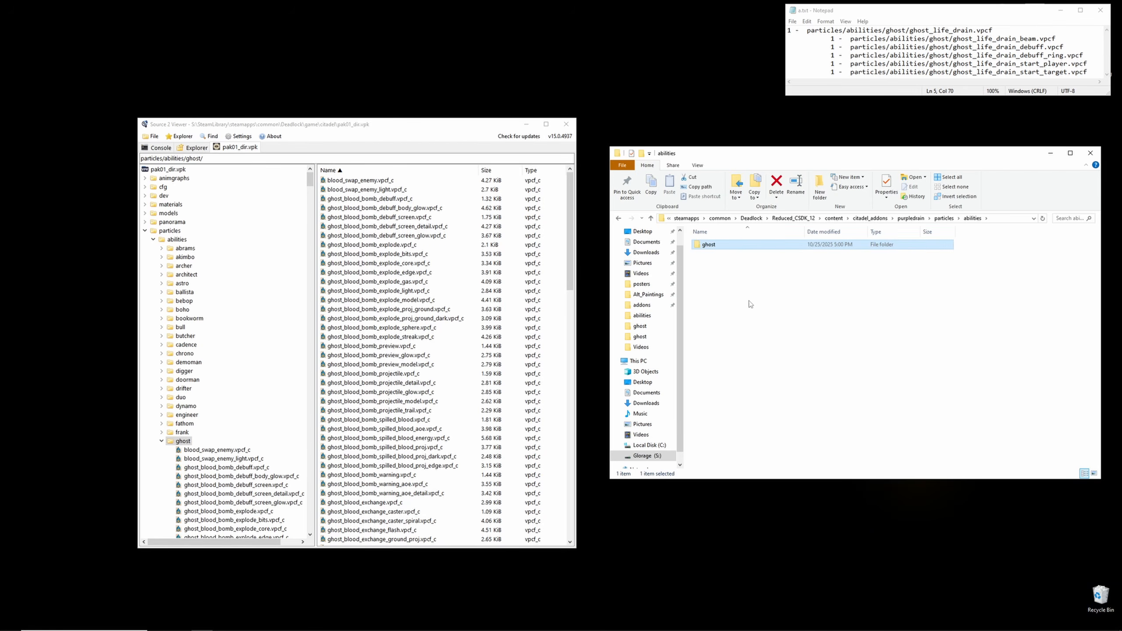
double_click(743, 248)
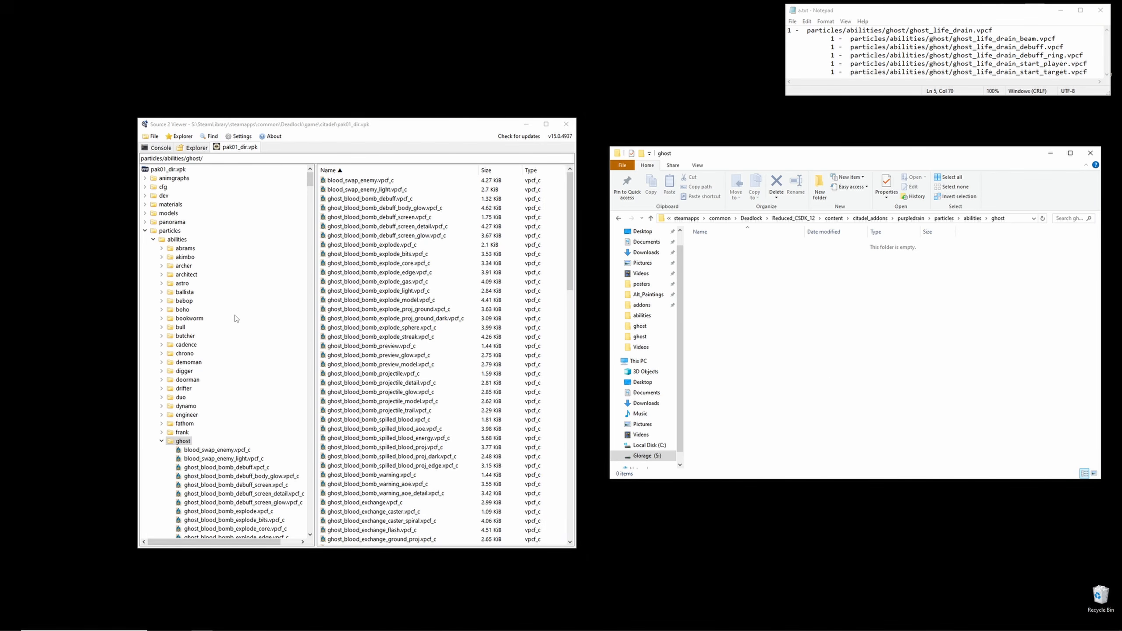
- Decompile and export ghost_life_drain.vpcf into the purpledrain addon's particles/abilities/ghost content folder
scroll(234, 318, down, 16)
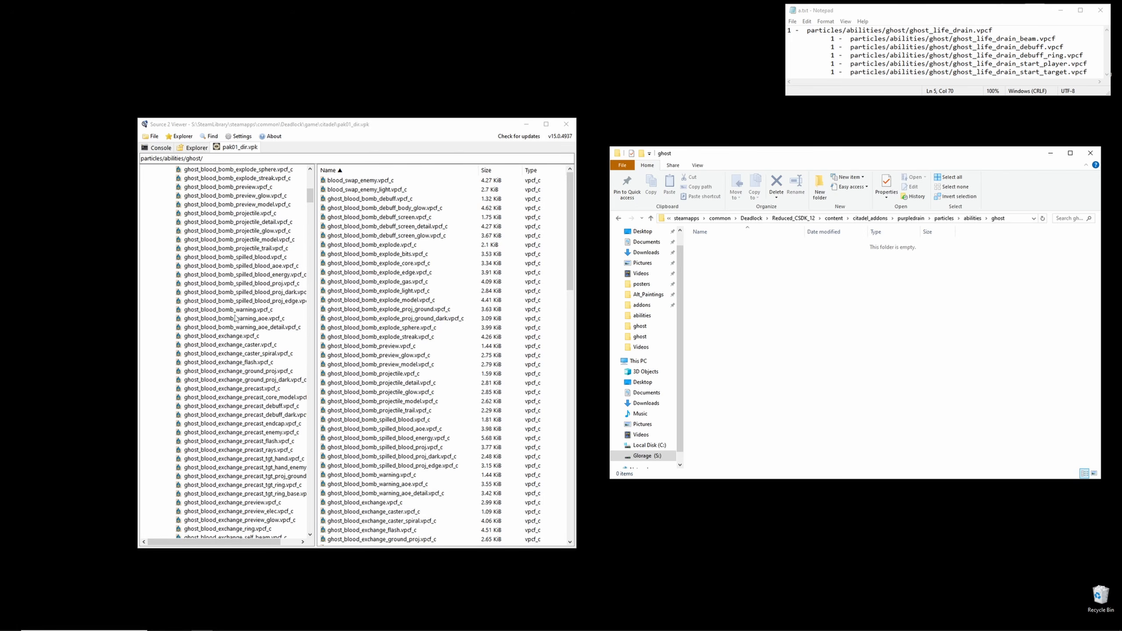
scroll(234, 319, down, 15)
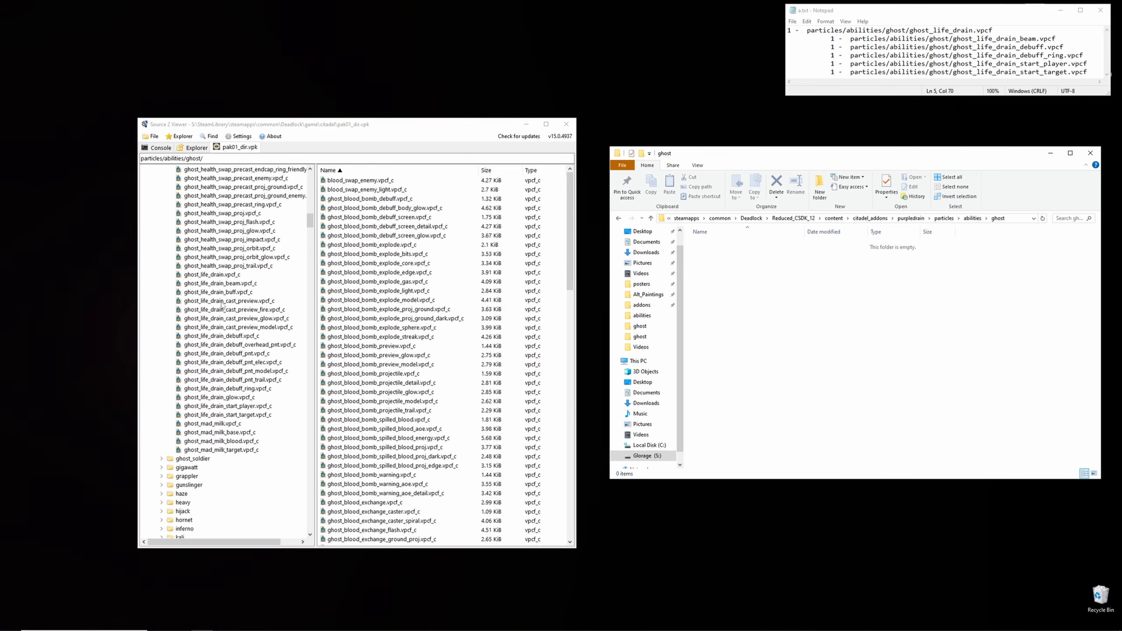
right_click(207, 275)
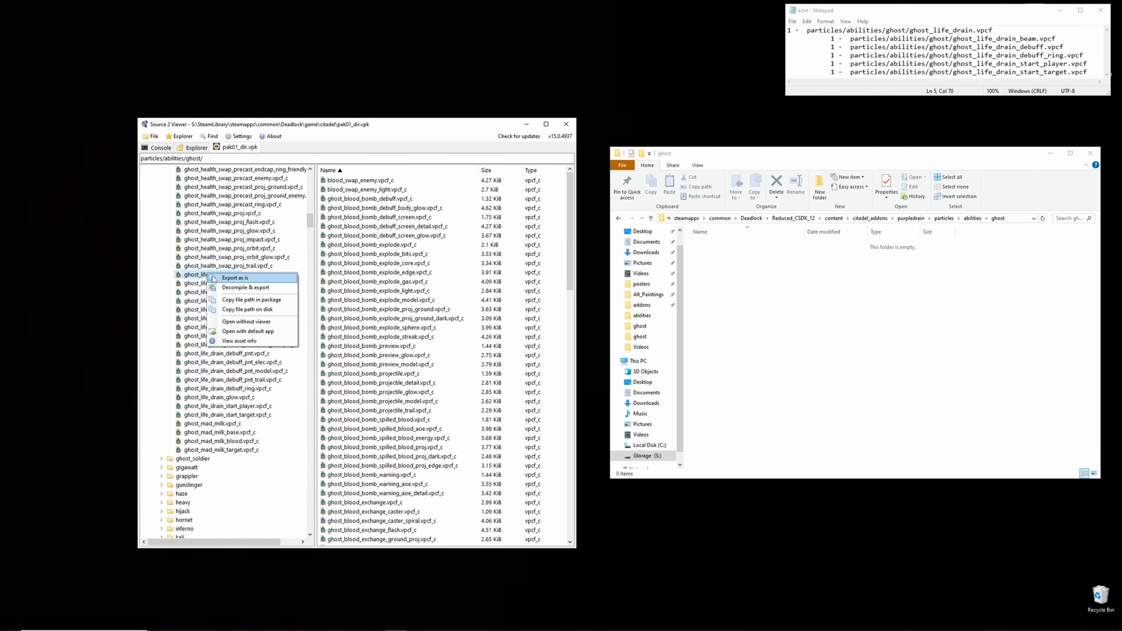
click(240, 288)
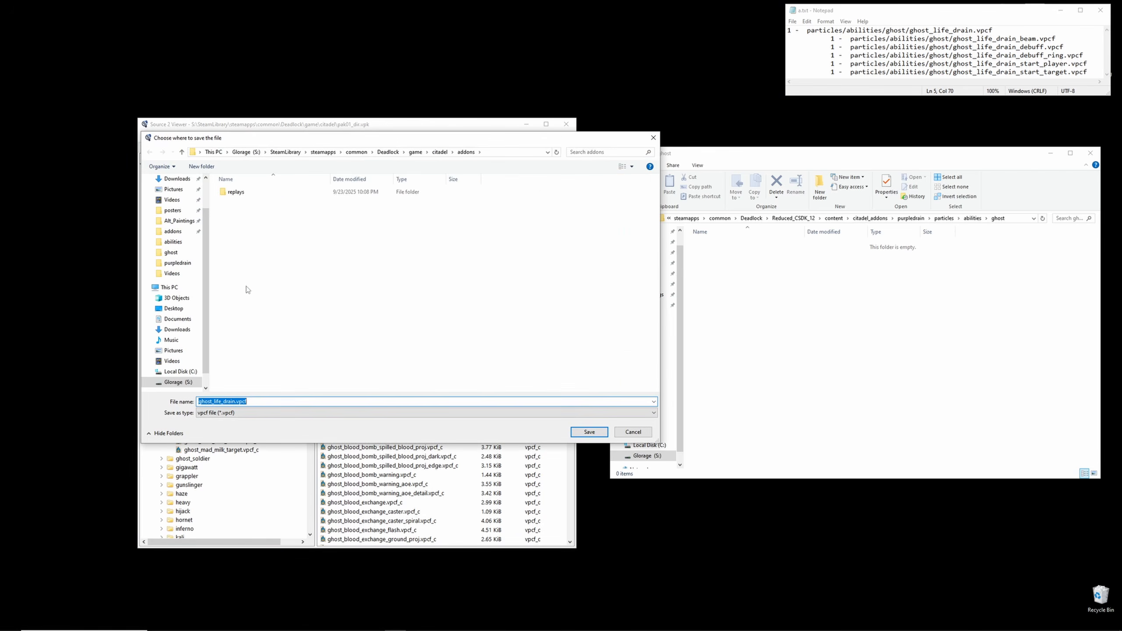
click(388, 151)
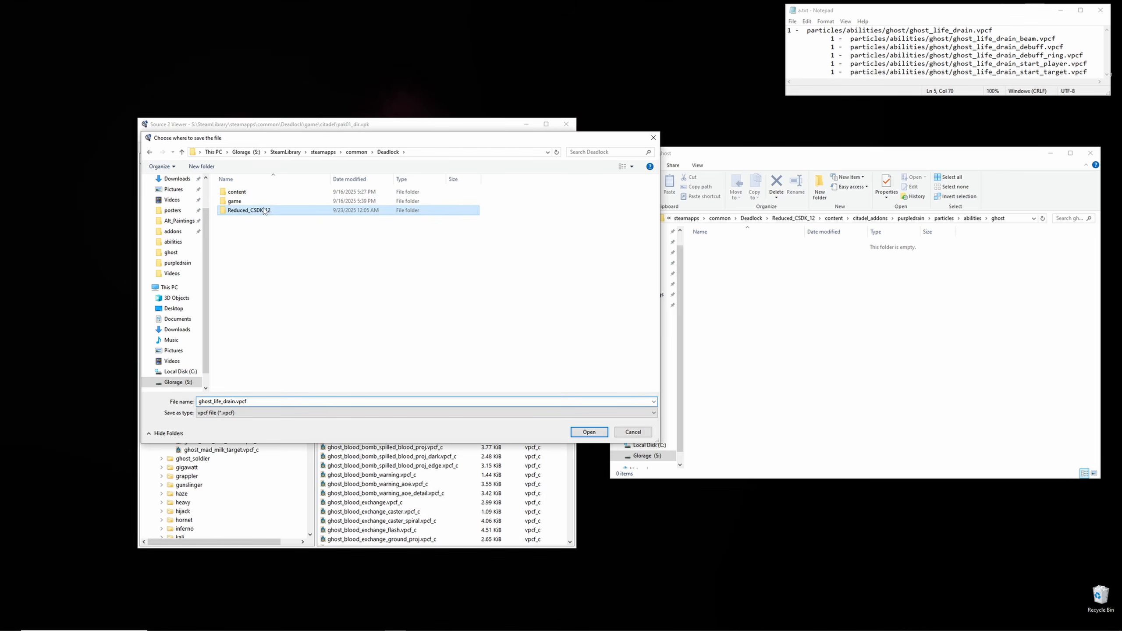
double_click(247, 210)
double_click(244, 210)
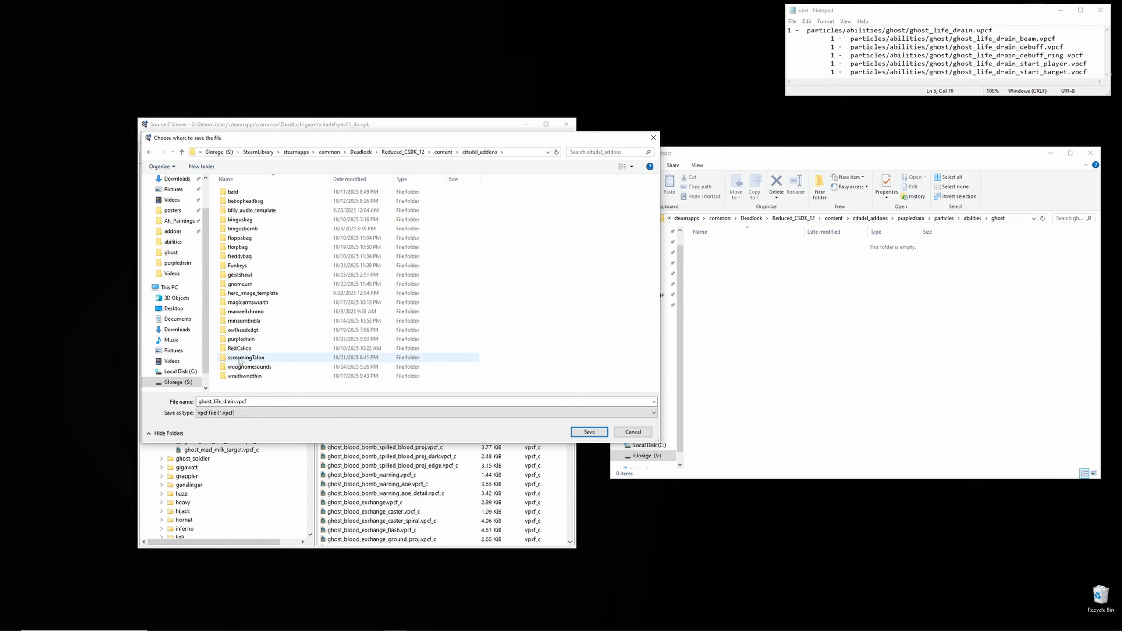
double_click(241, 339)
double_click(241, 192)
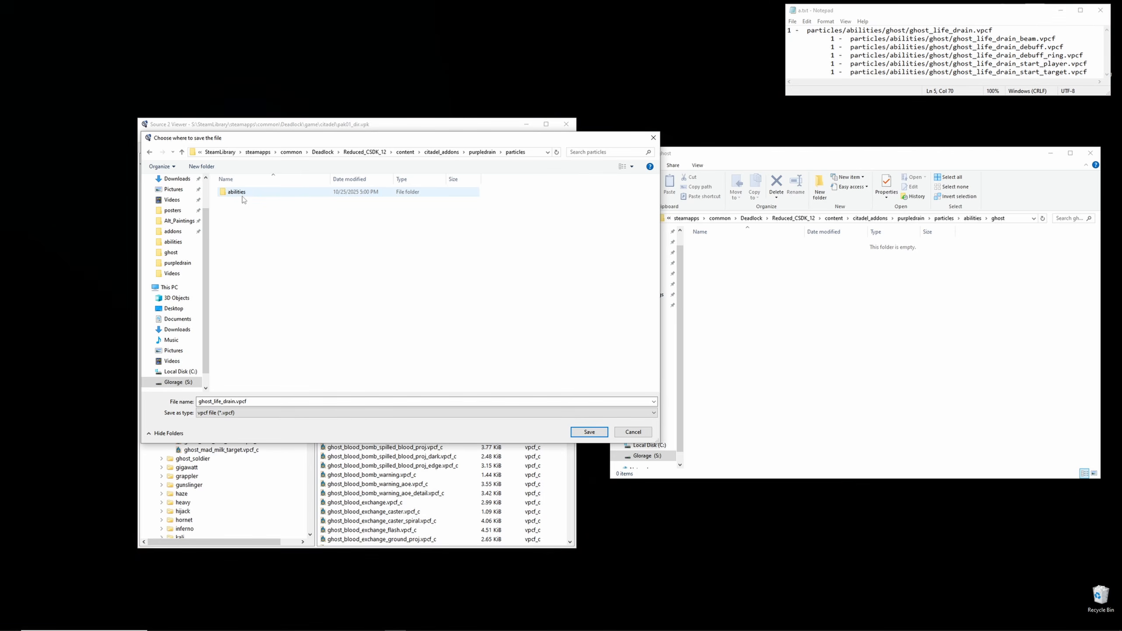
double_click(236, 192)
double_click(242, 197)
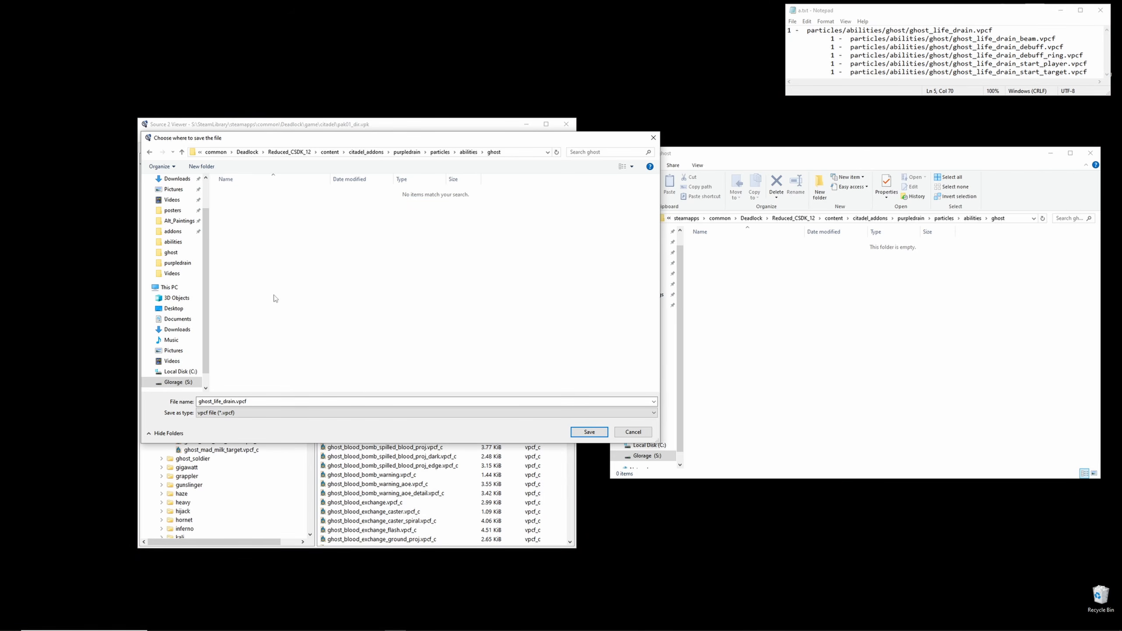
click(589, 432)
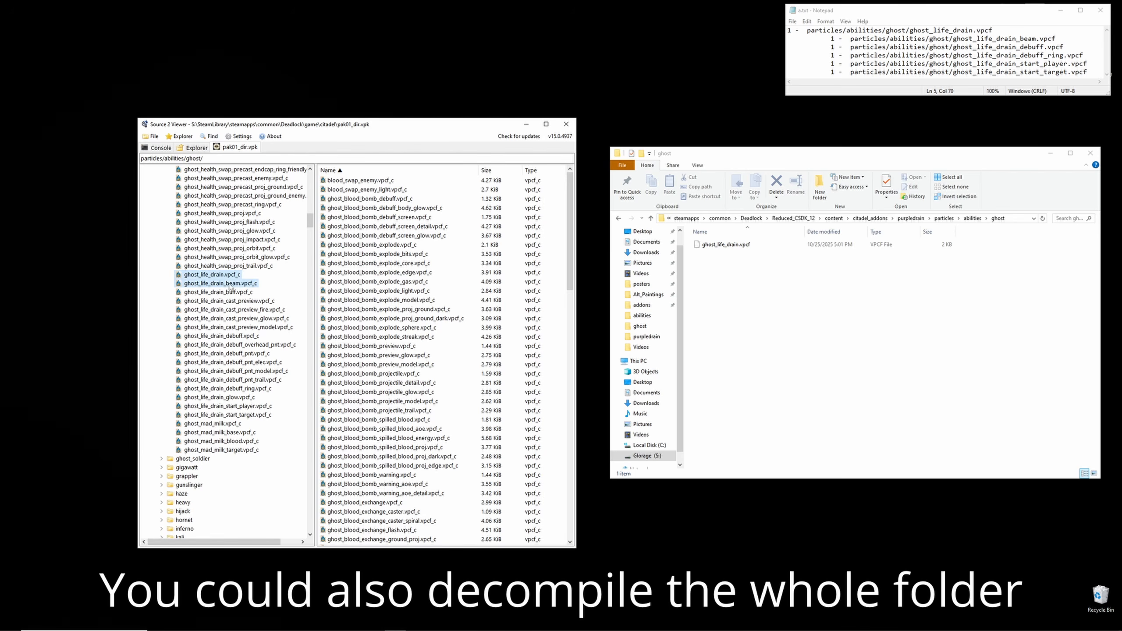
- Decompile and export ghost_life_drain_beam and ghost_life_drain_debuff into the same ghost folder
right_click(229, 286)
click(249, 296)
click(591, 431)
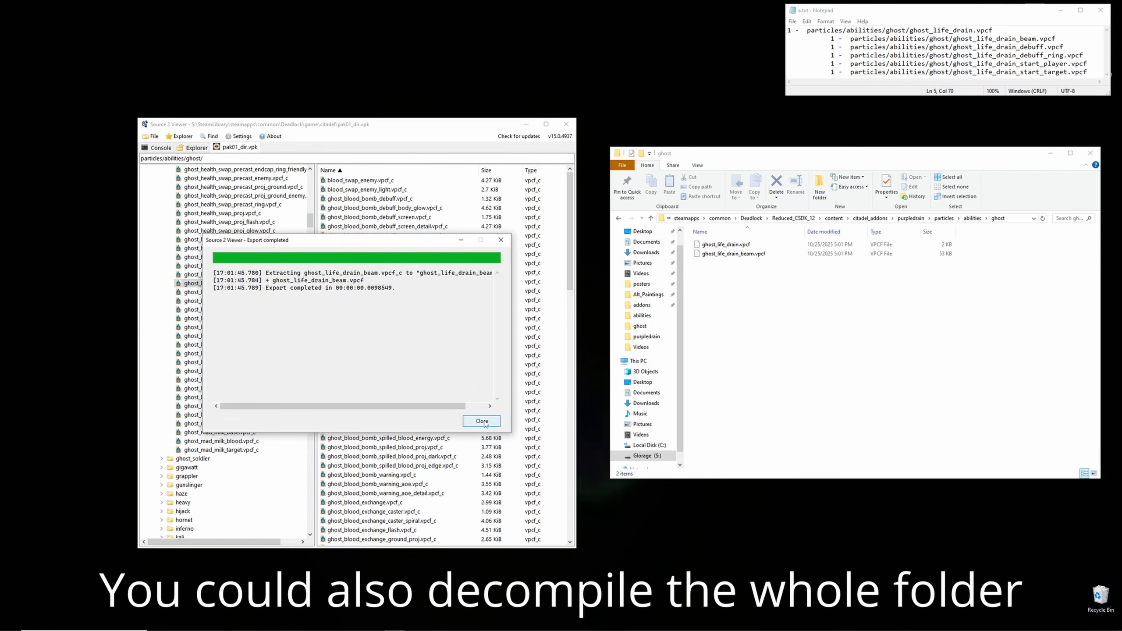
click(482, 422)
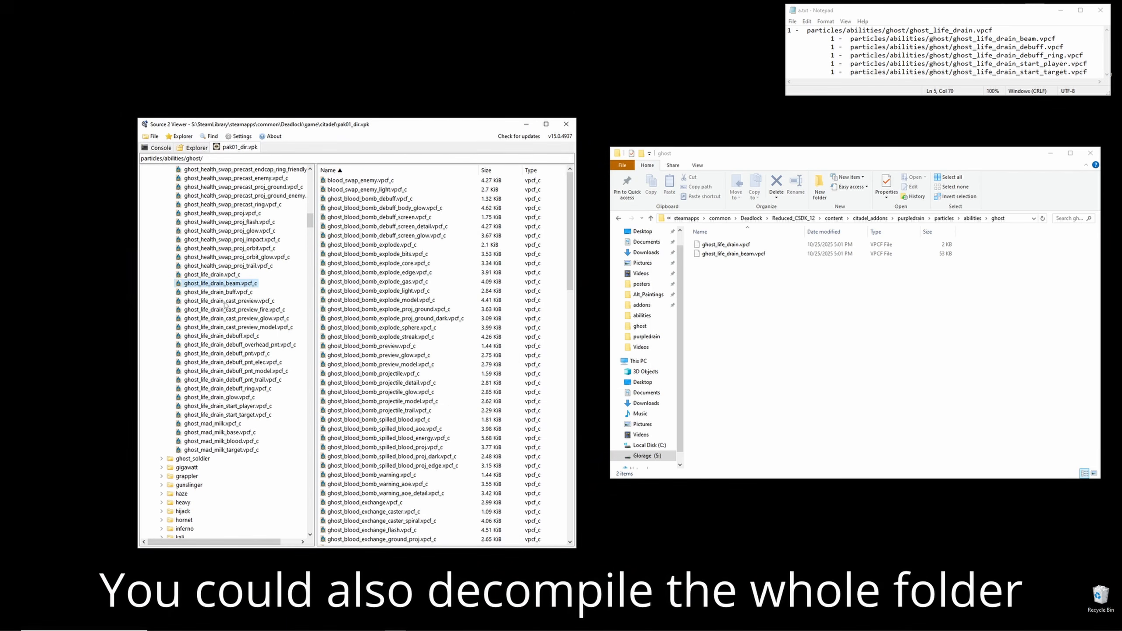
right_click(232, 336)
click(252, 348)
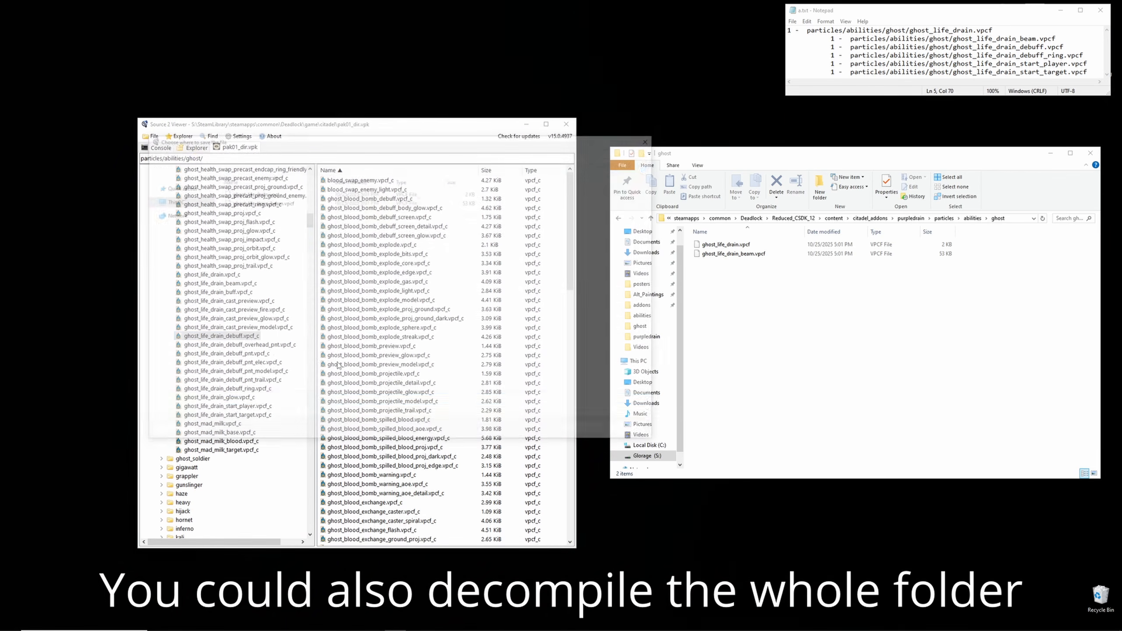
key(Return)
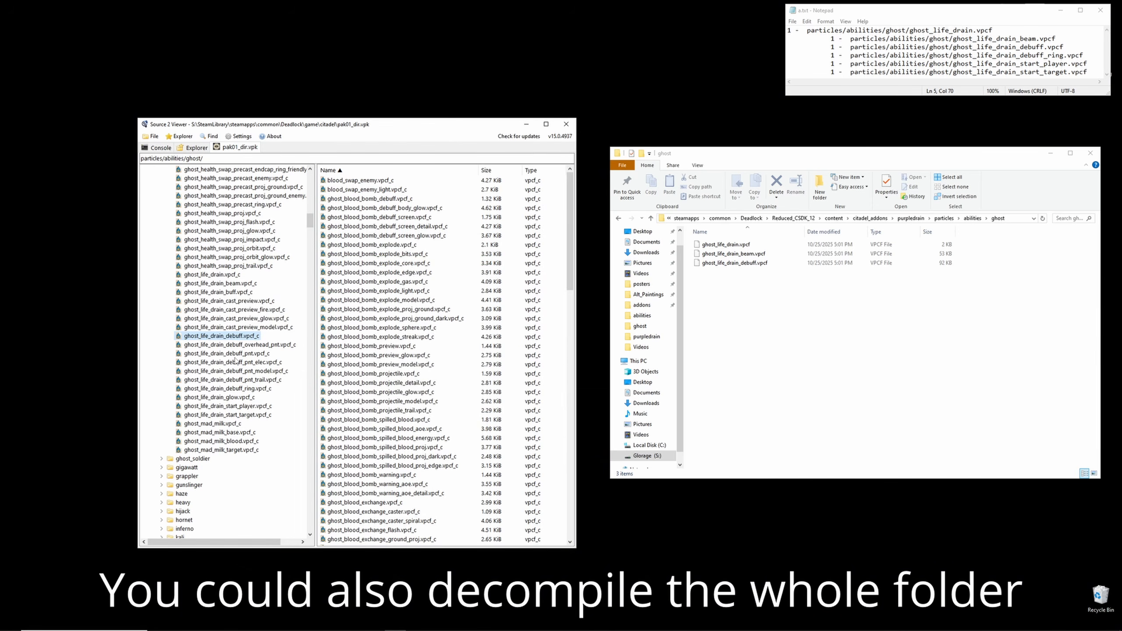
- Decompile and export ghost_life_drain_debuff_ring and ghost_life_drain_start_player into the ghost folder
right_click(244, 388)
click(258, 404)
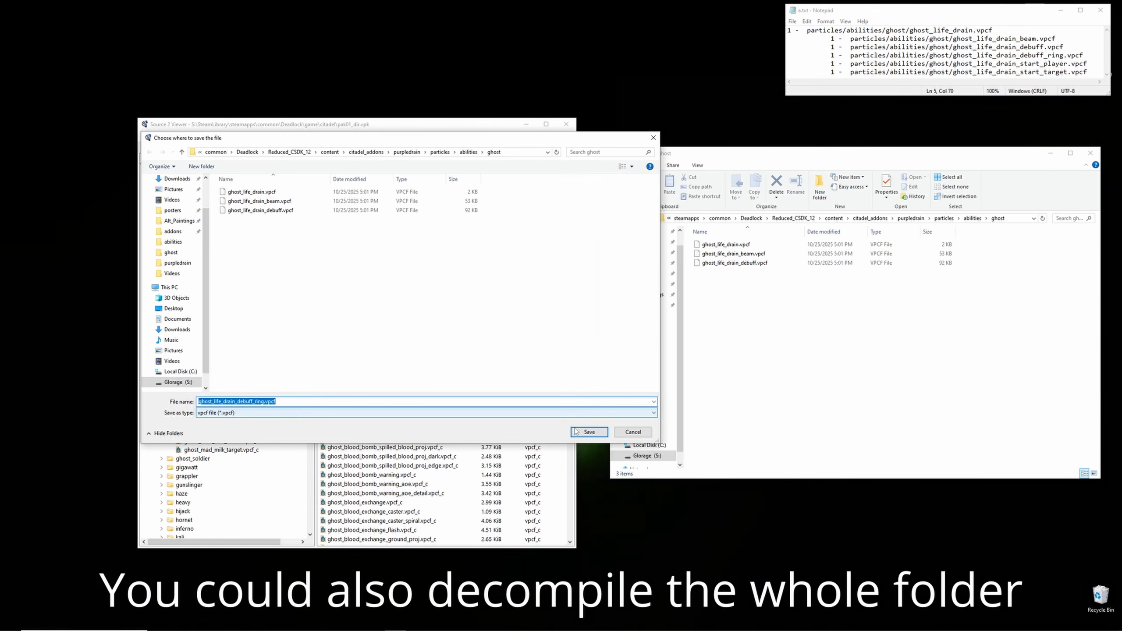
key(Return)
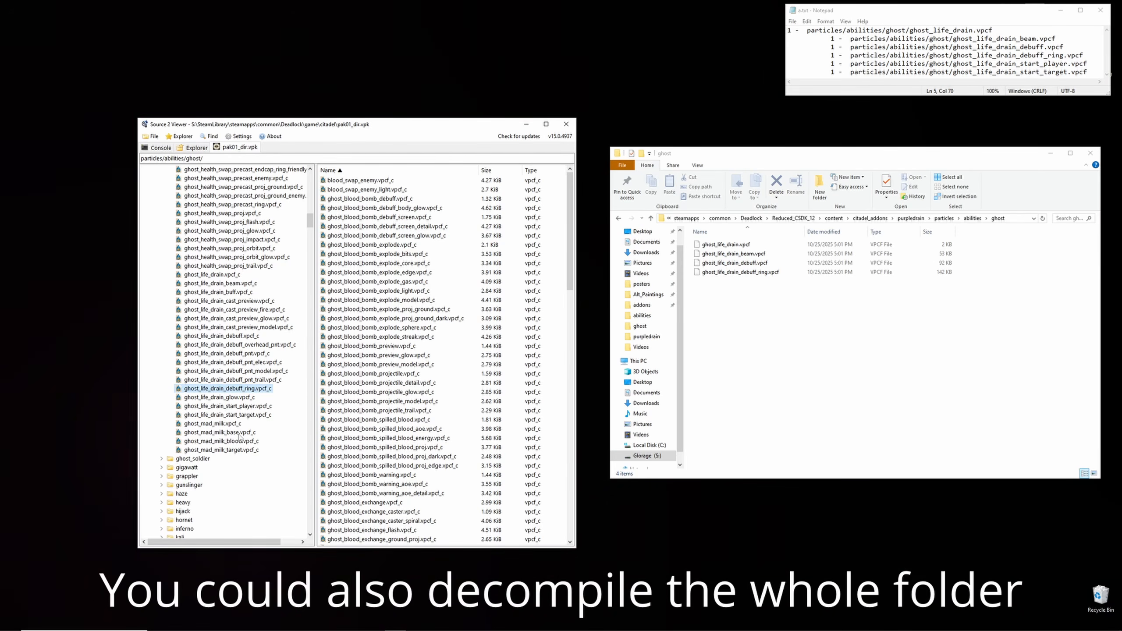
right_click(234, 407)
click(259, 423)
key(Return)
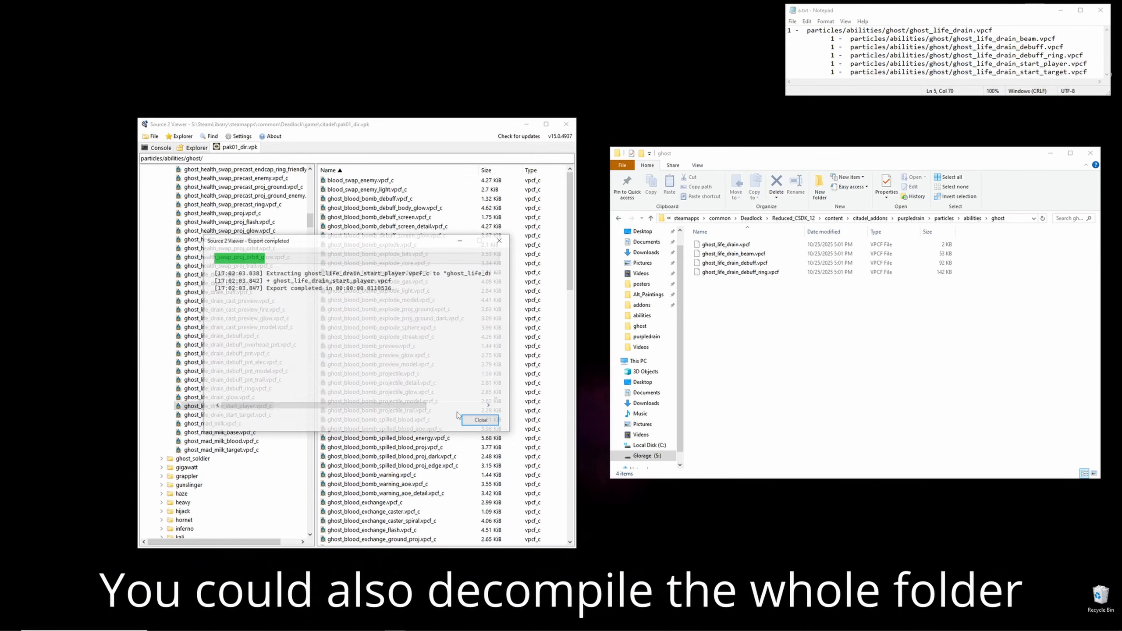
click(472, 424)
- Decompile and export ghost_life_drain_start_target into the ghost folder
right_click(251, 414)
click(302, 427)
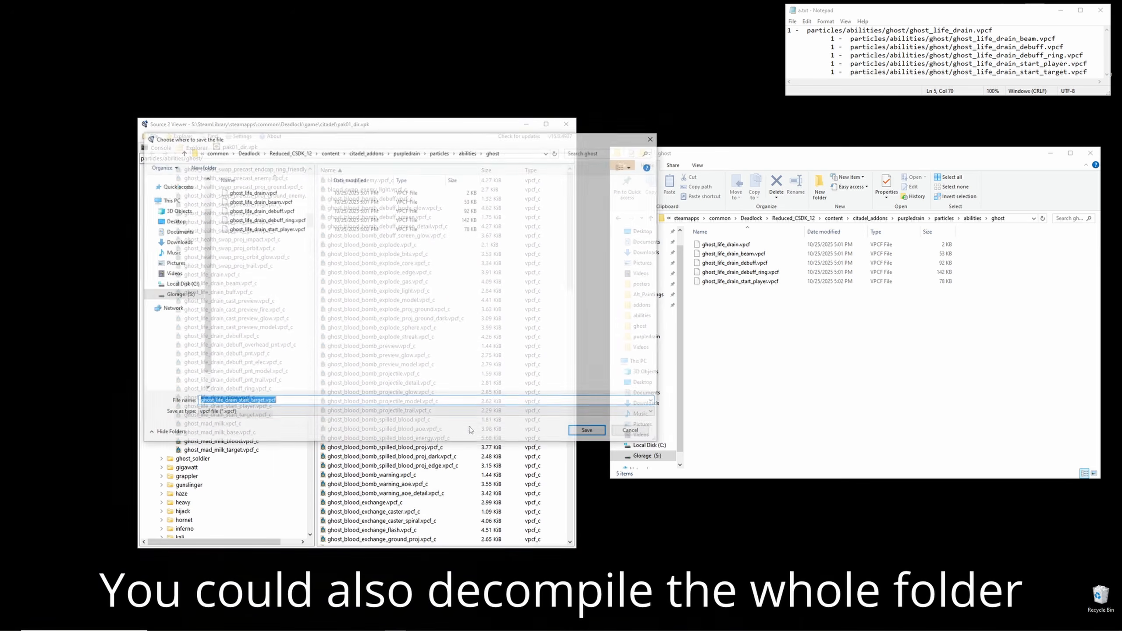
click(593, 433)
click(477, 422)
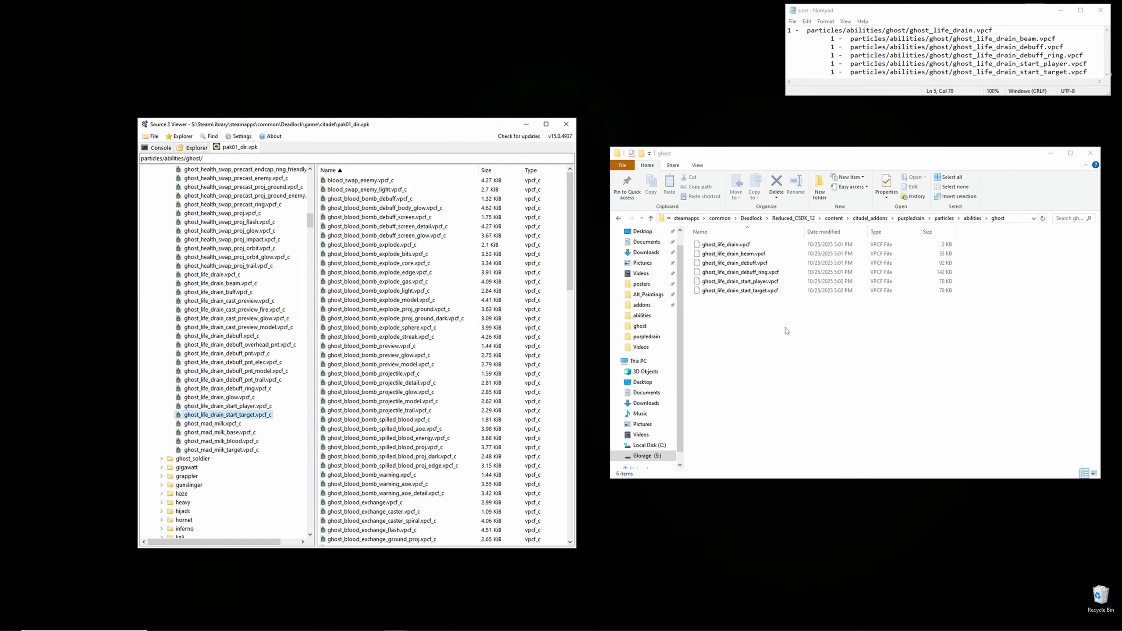
- Close the Source 2 Viewer, the Notepad file list and the ghost folder window
drag(787, 330, 777, 241)
click(783, 313)
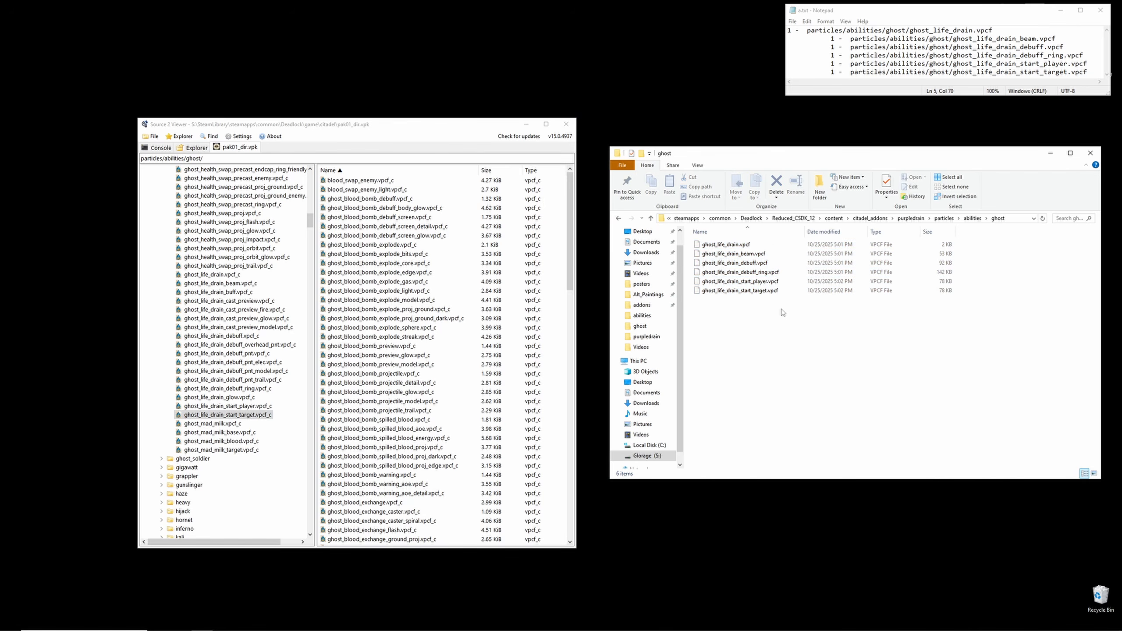
click(526, 125)
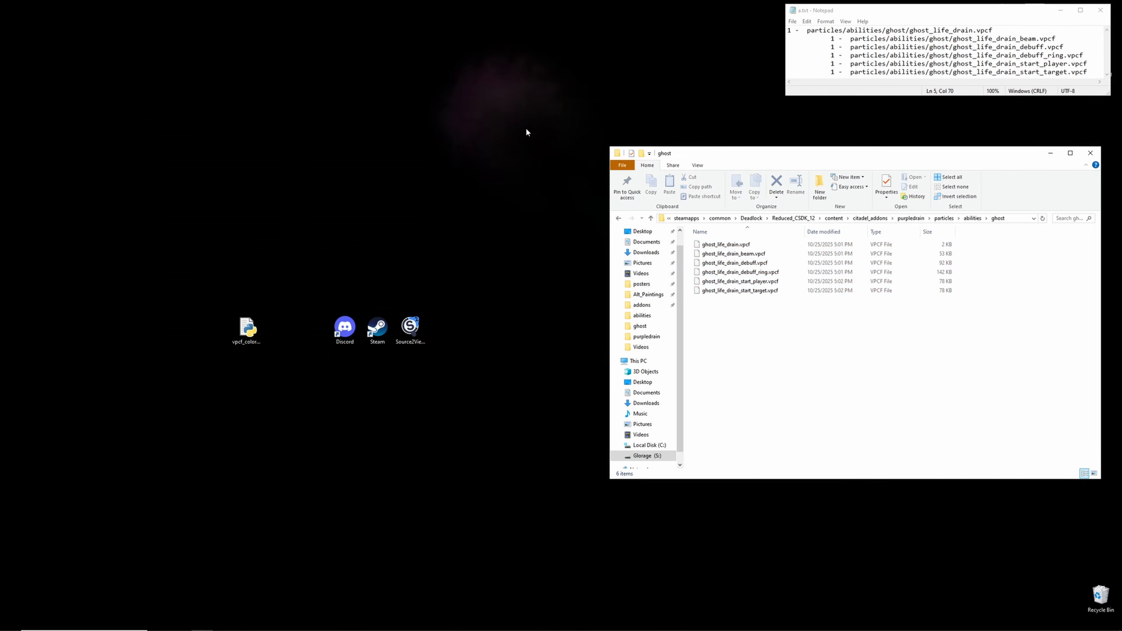
click(1100, 9)
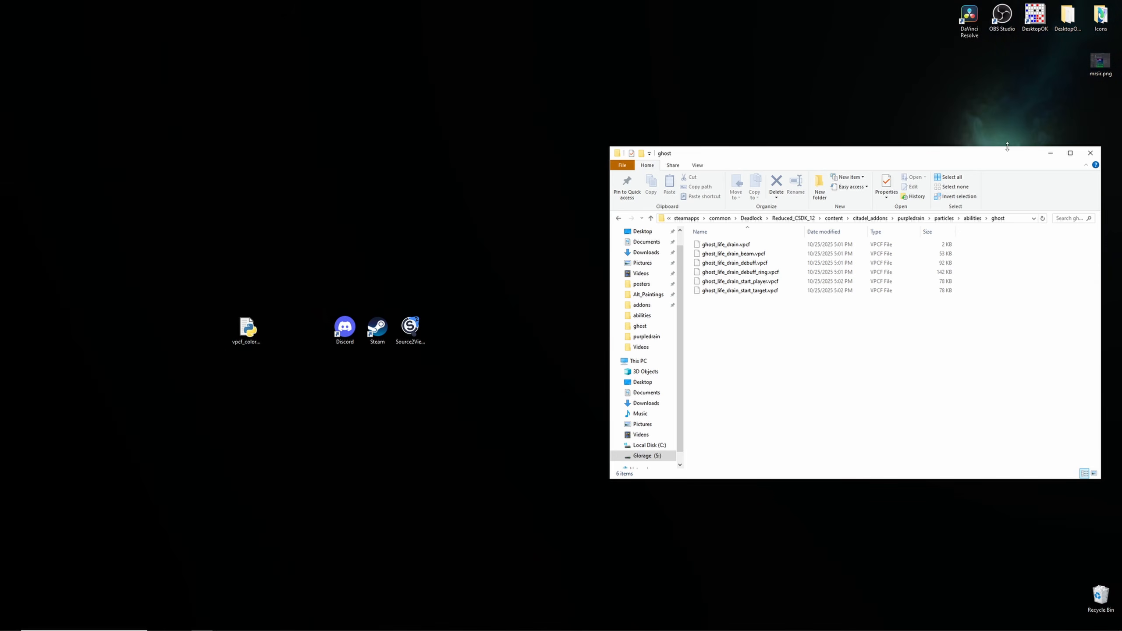
drag(1003, 153, 995, 152)
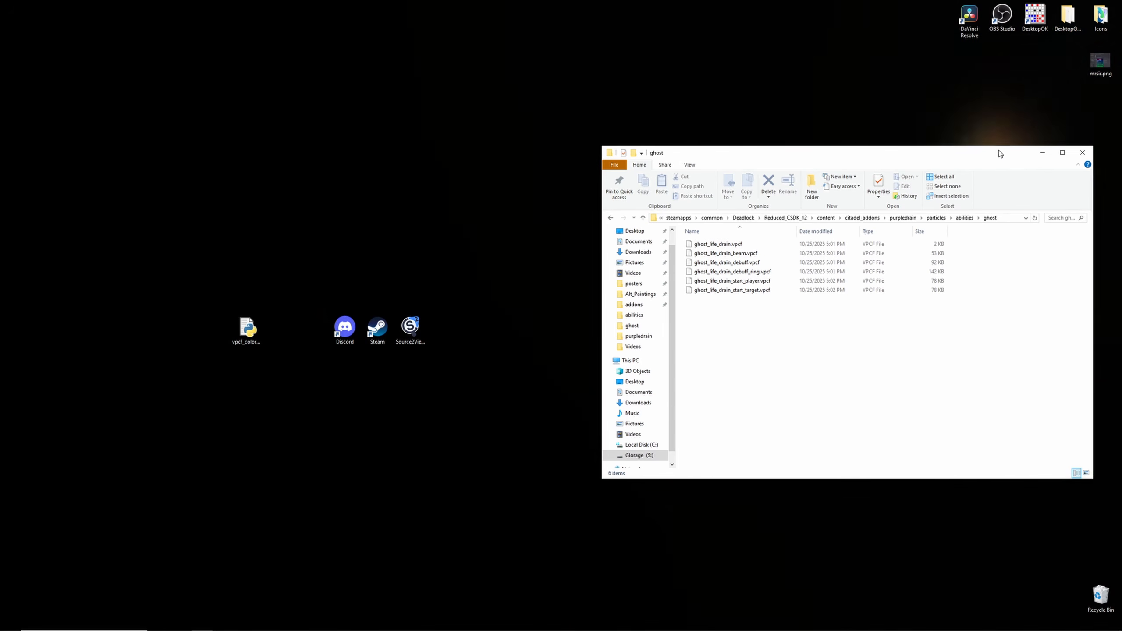
click(1082, 153)
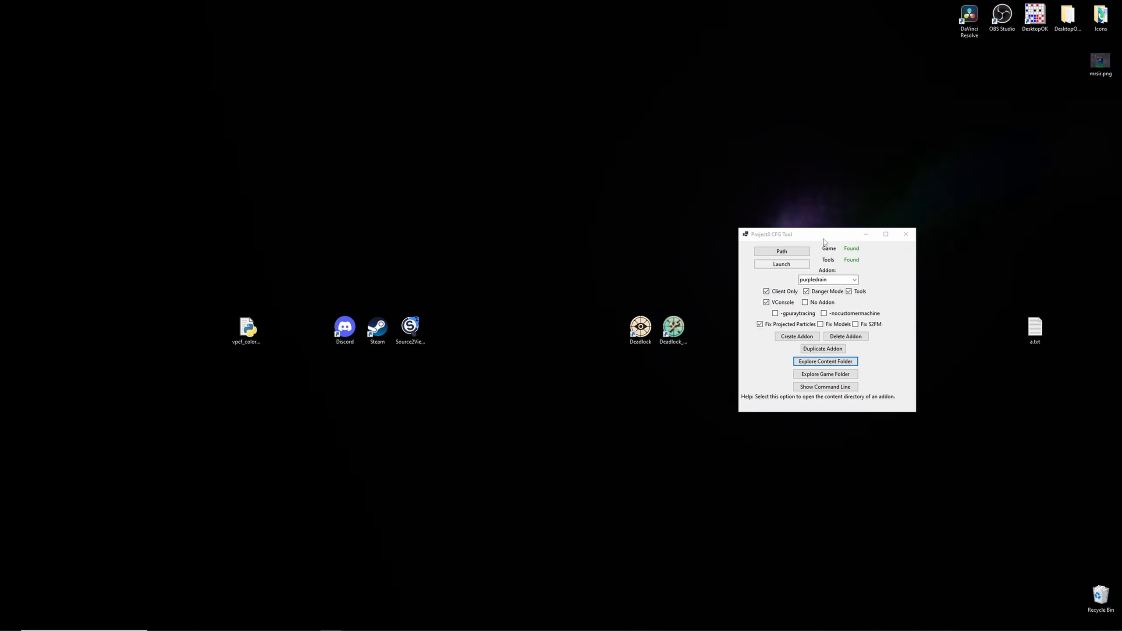
- Launch the Deadlock tools for the purpledrain addon from the CFG tool
drag(824, 239, 839, 244)
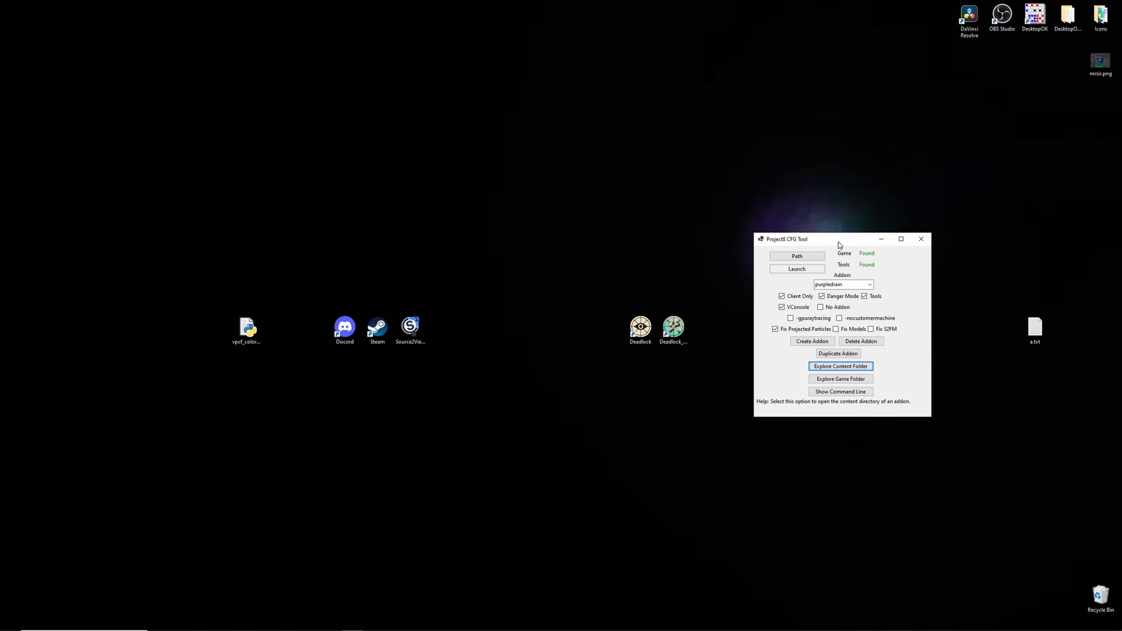
click(797, 270)
click(620, 359)
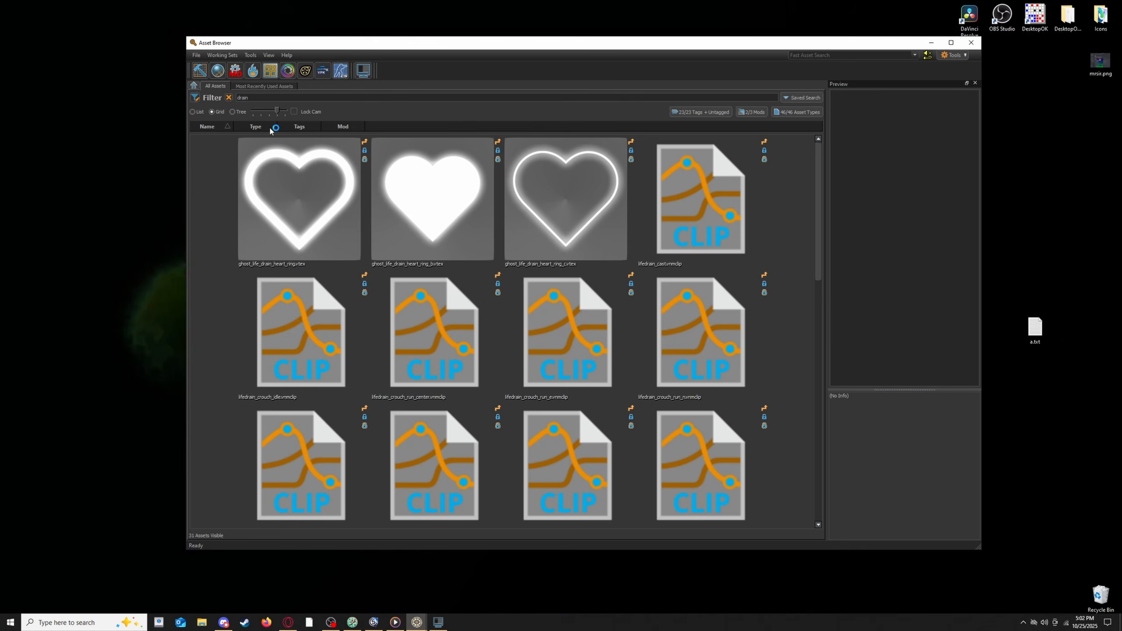
- Preview each exported ghost life drain particle among the Asset Browser's drain search results
drag(273, 97, 237, 97)
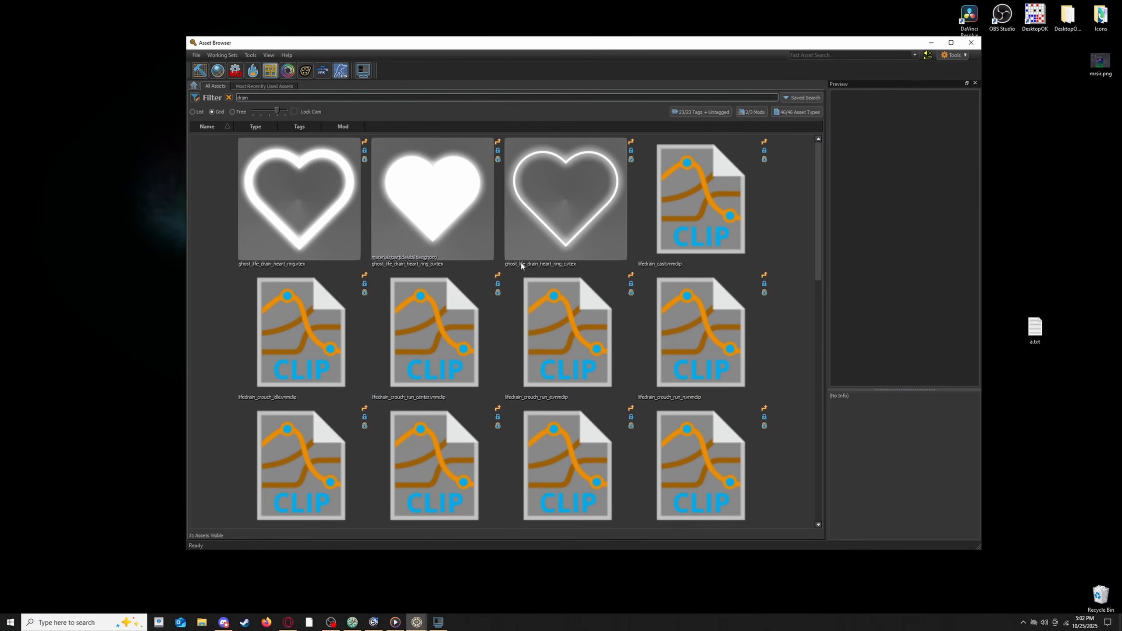
scroll(780, 272, down, 5)
scroll(782, 270, down, 1)
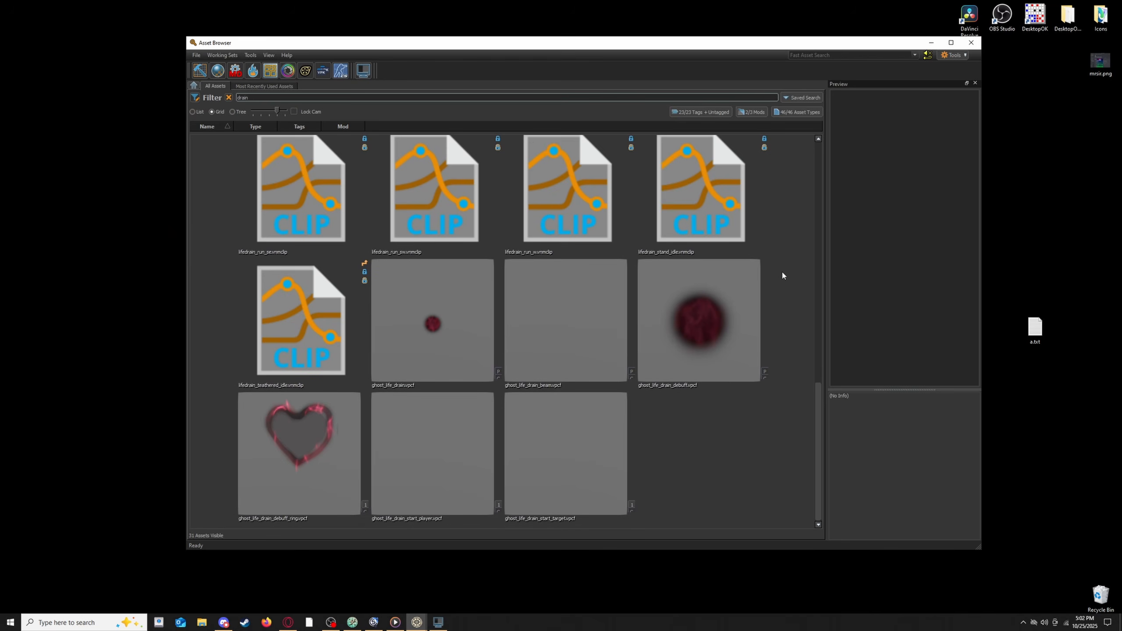
click(468, 329)
click(588, 329)
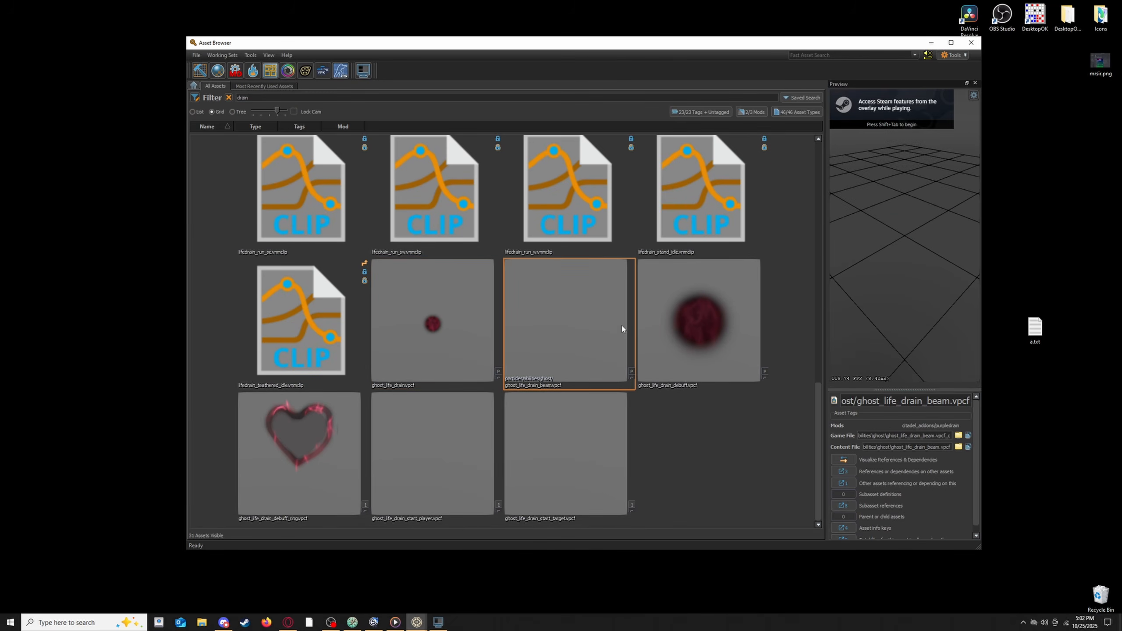
click(661, 333)
click(299, 432)
click(409, 432)
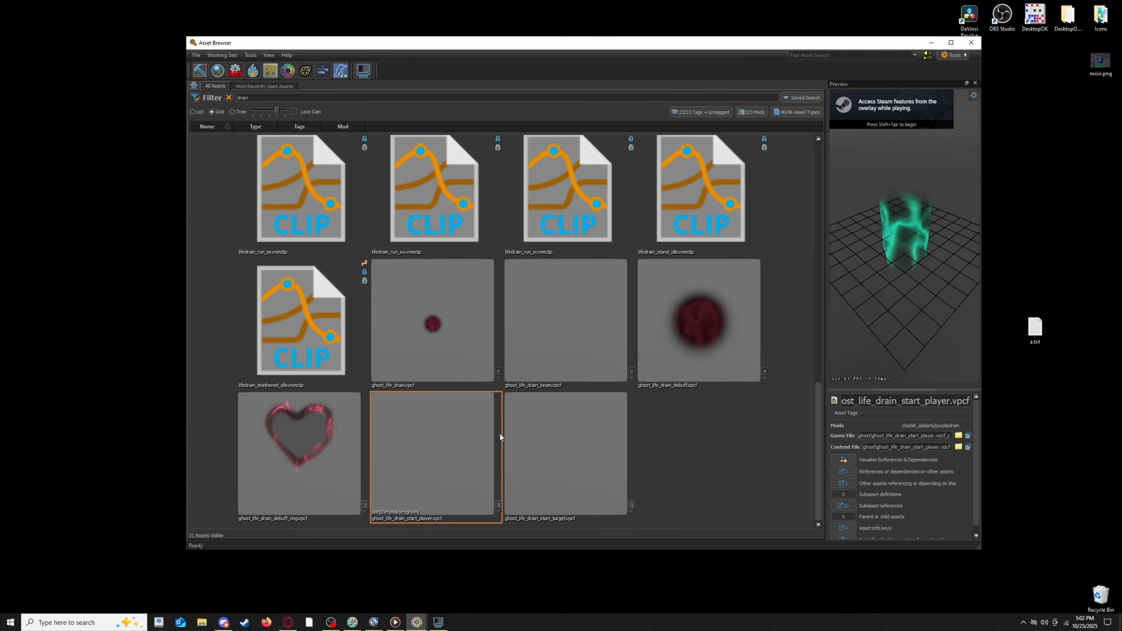
click(545, 427)
click(434, 350)
click(319, 431)
click(425, 431)
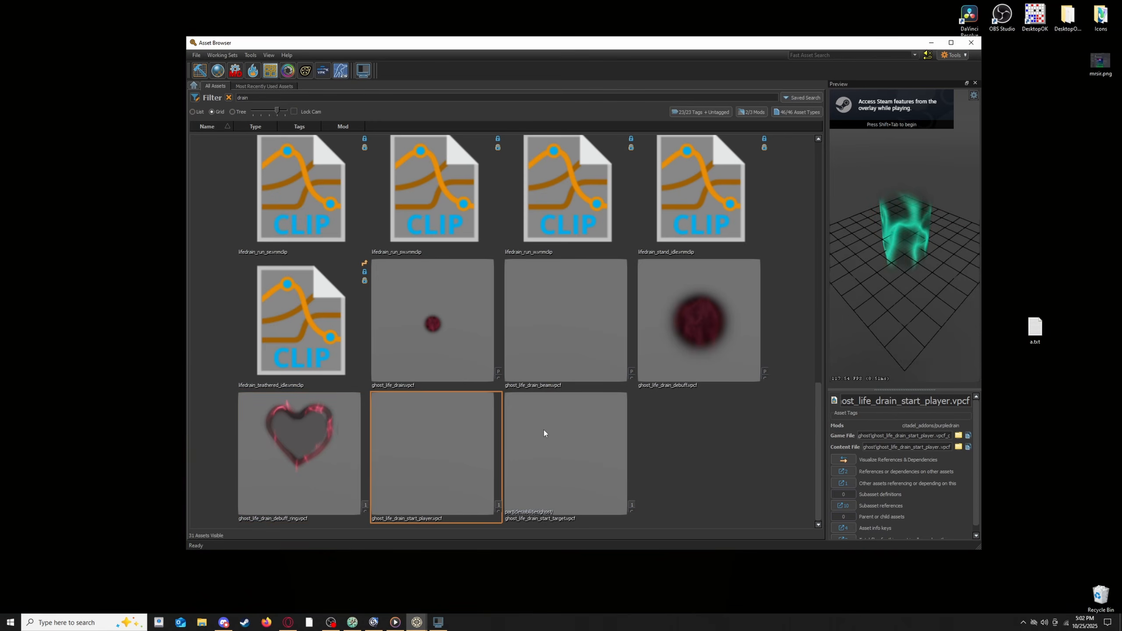
click(544, 430)
click(570, 336)
click(697, 311)
click(414, 316)
click(344, 401)
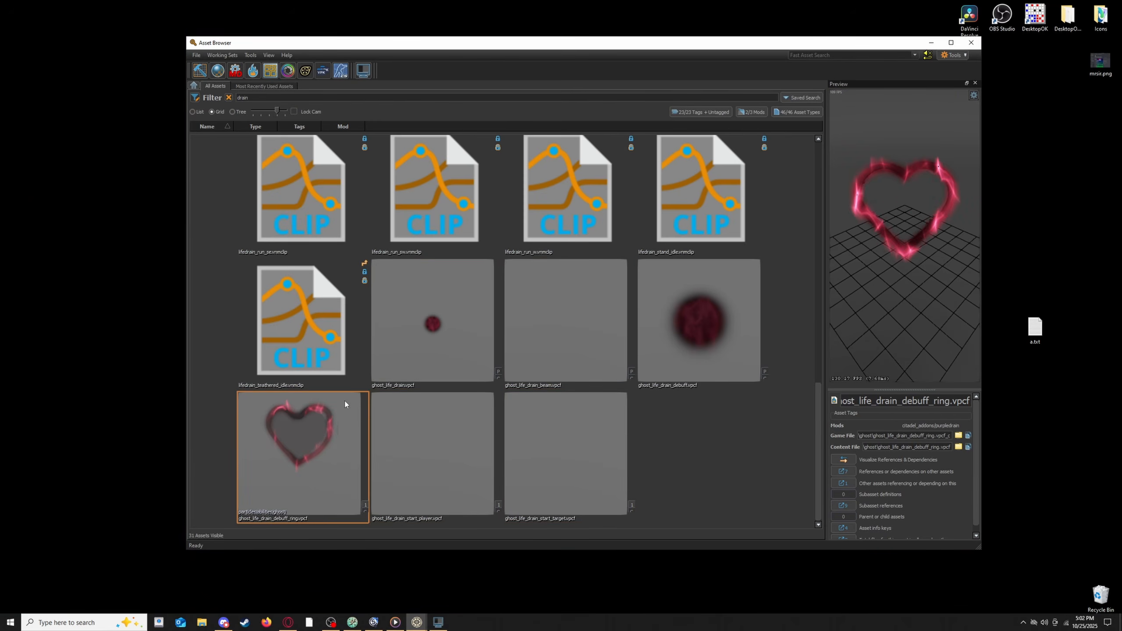
click(436, 316)
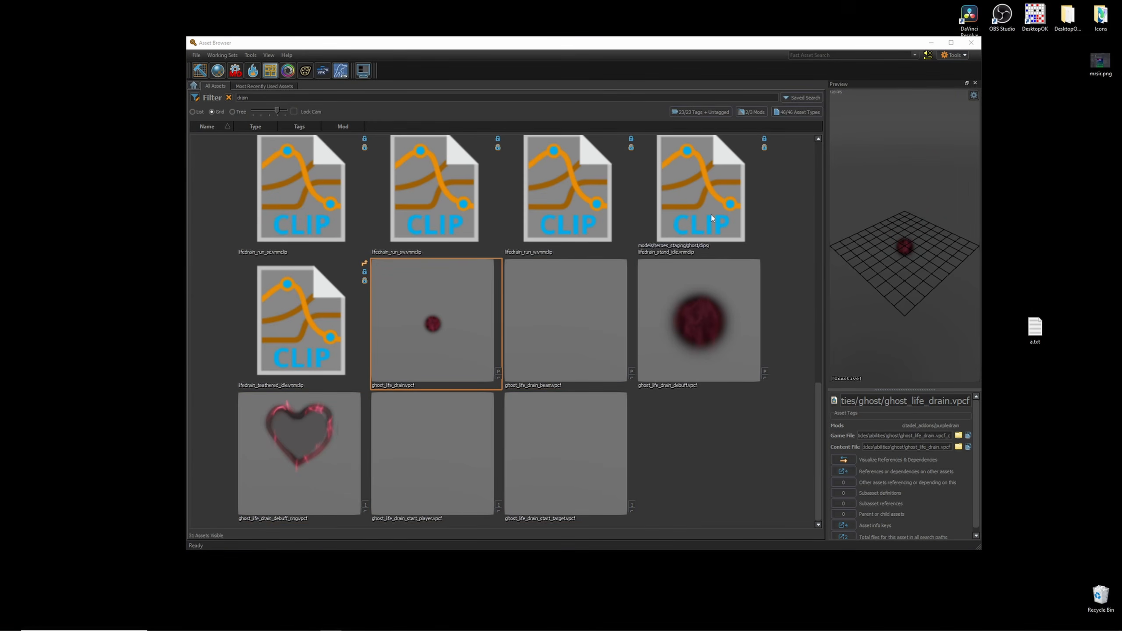
- Close the Asset Browser and console windows and launch the VPCF Color Editor
click(931, 43)
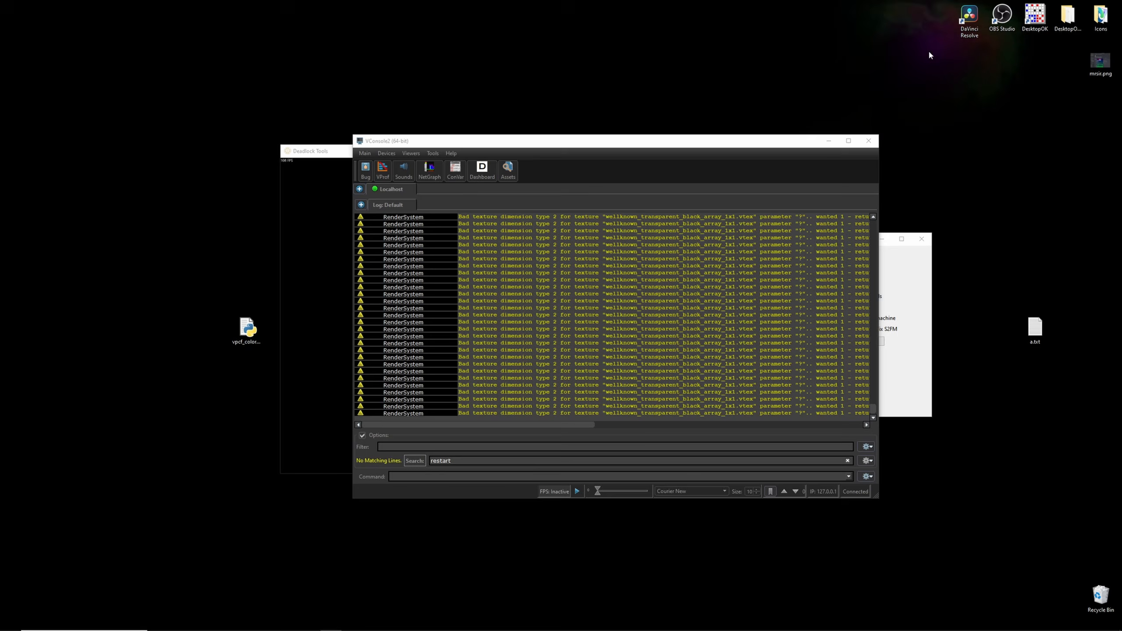
click(828, 141)
click(791, 151)
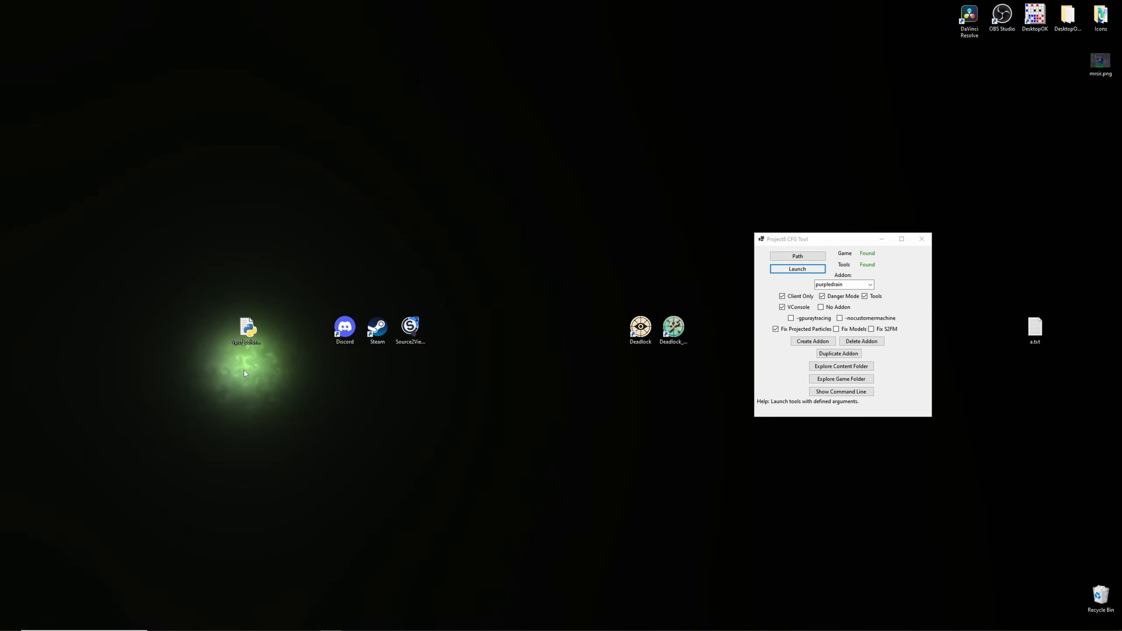
double_click(247, 331)
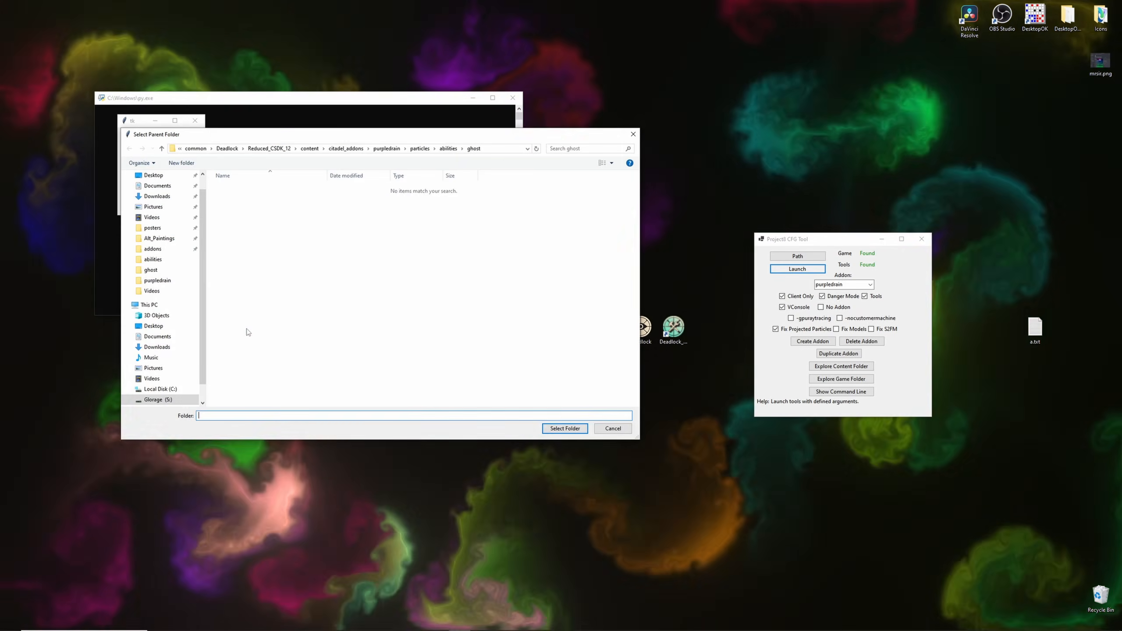
- Select the addon's ghost particle folder as the editor's folder and browse the listed vpcf files
mouse_move(168, 135)
mouse_down()
mouse_move(238, 131)
mouse_move(245, 115)
mouse_move(169, 124)
mouse_up()
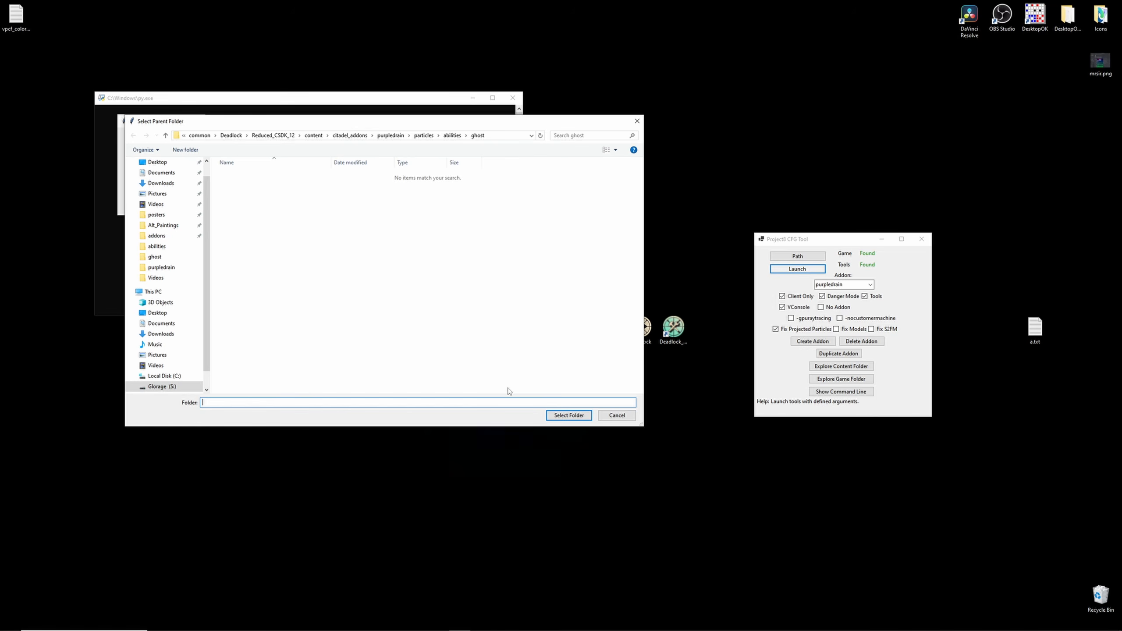
click(567, 416)
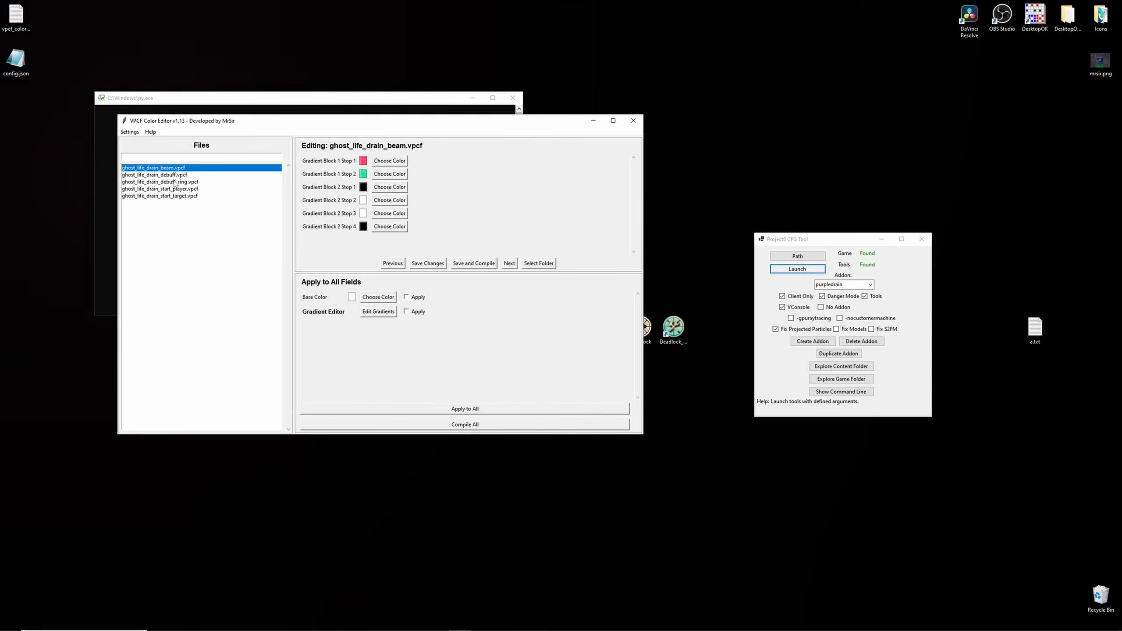
key(Down)
key(Down)
key(Down)
key(Down)
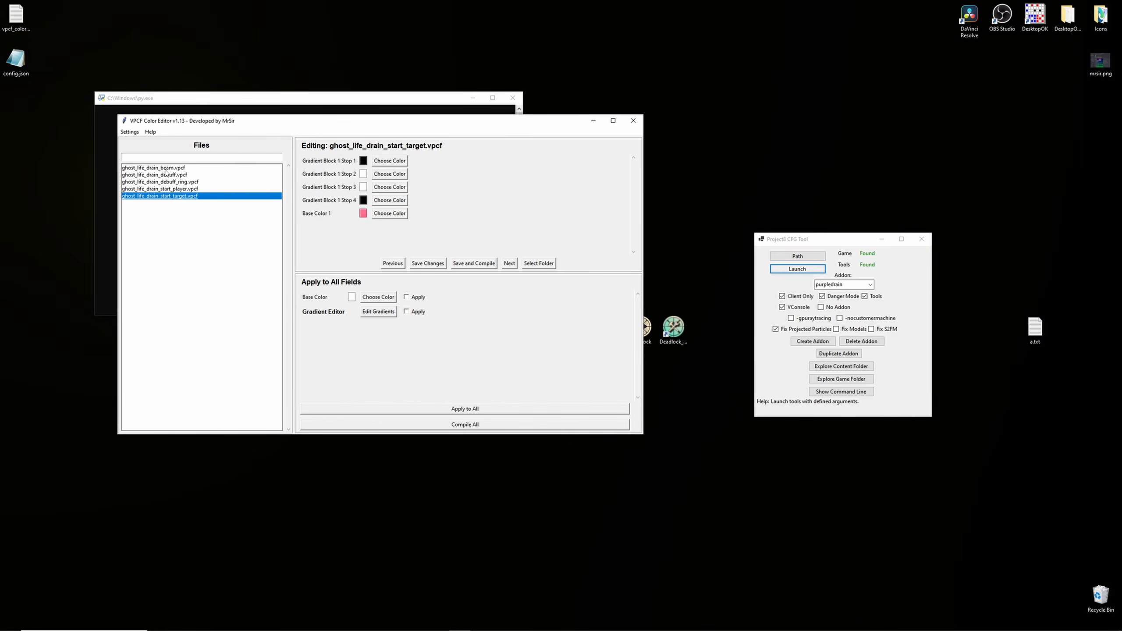
key(Down)
key(Down)
key(Down)
key(Down)
key(Down)
click(167, 169)
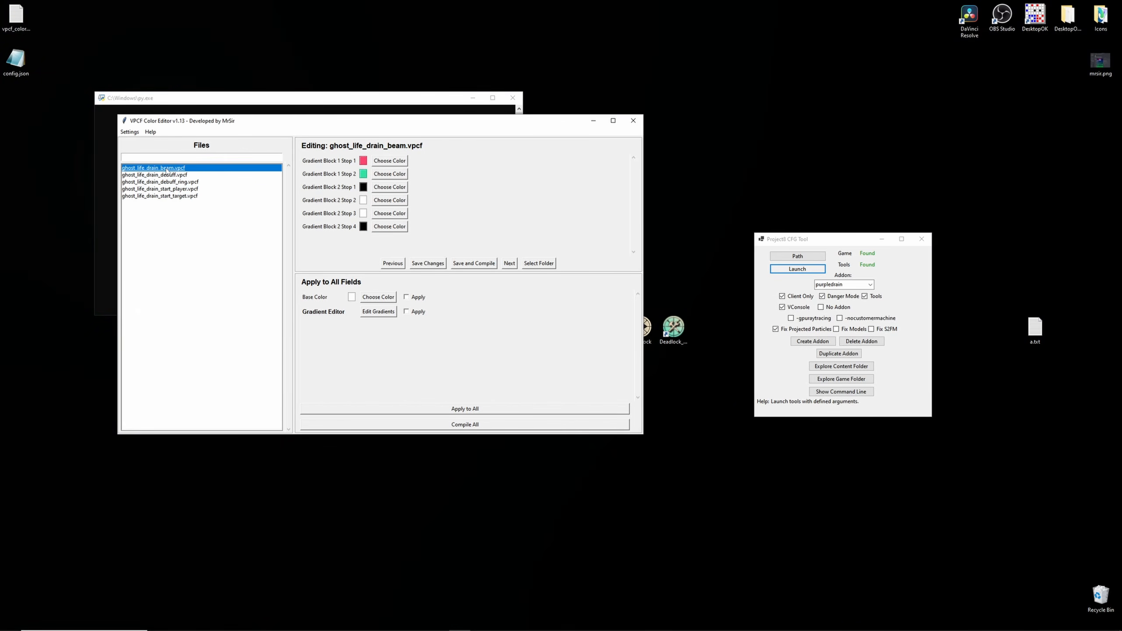
- Recolor both Gradient Block 1 stops of ghost_life_drain_beam.vpcf purple and save the changes
click(362, 175)
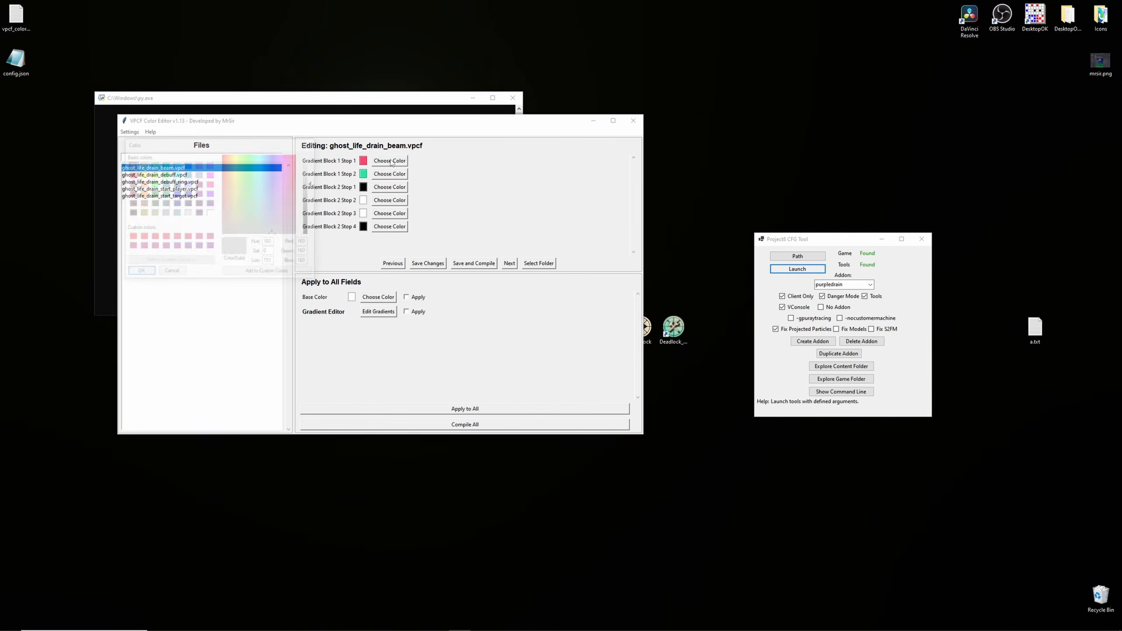
click(139, 273)
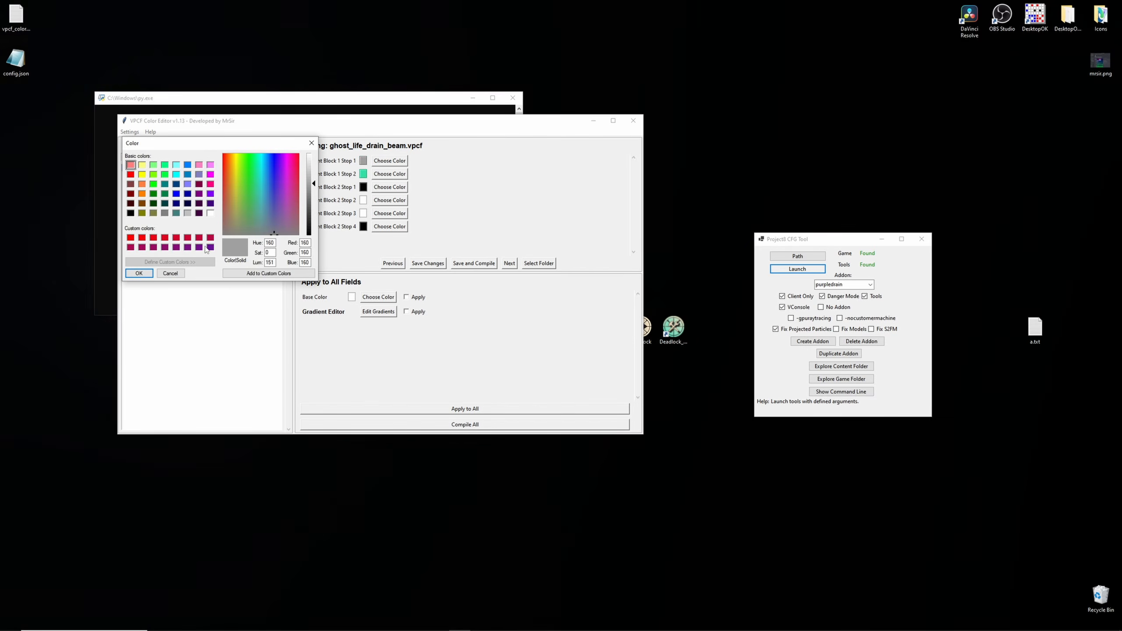
click(139, 273)
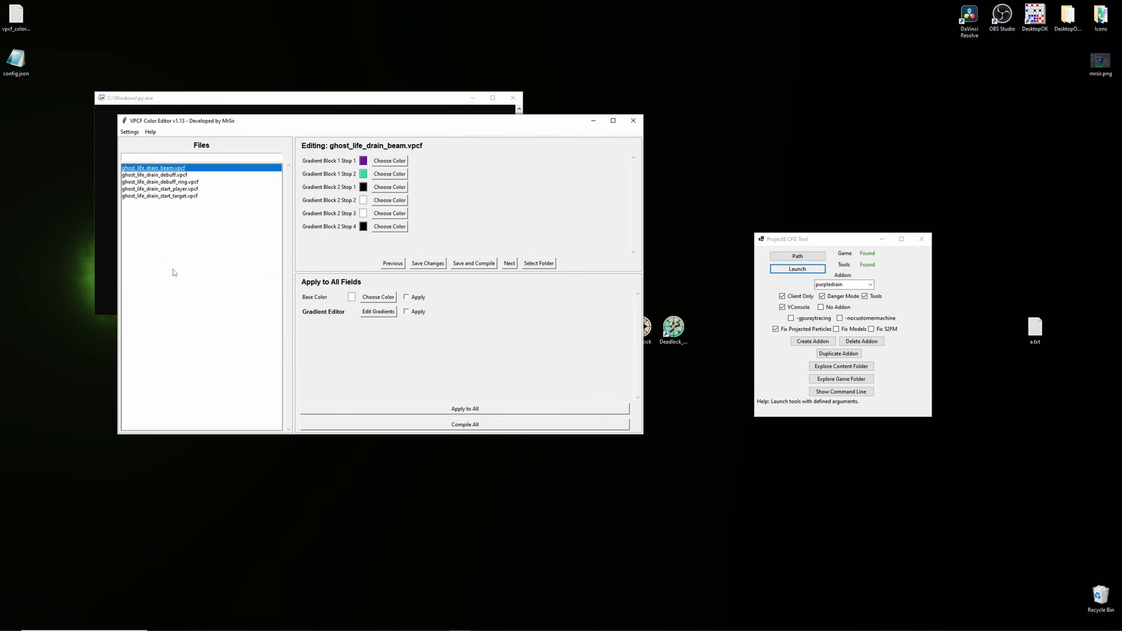
click(374, 173)
click(138, 273)
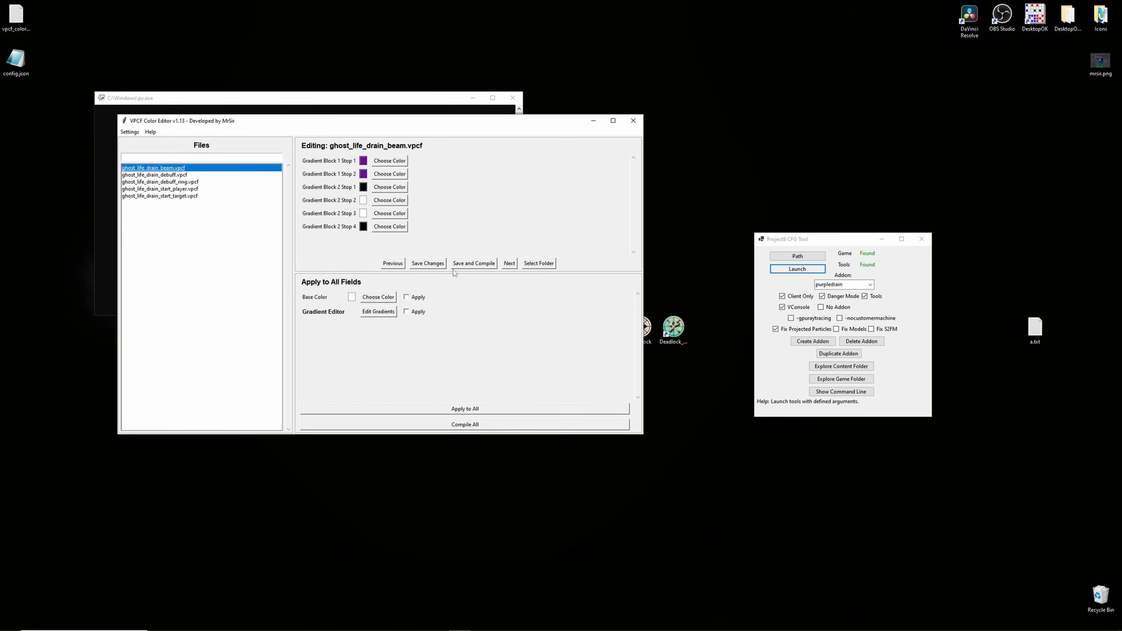
click(427, 263)
click(583, 350)
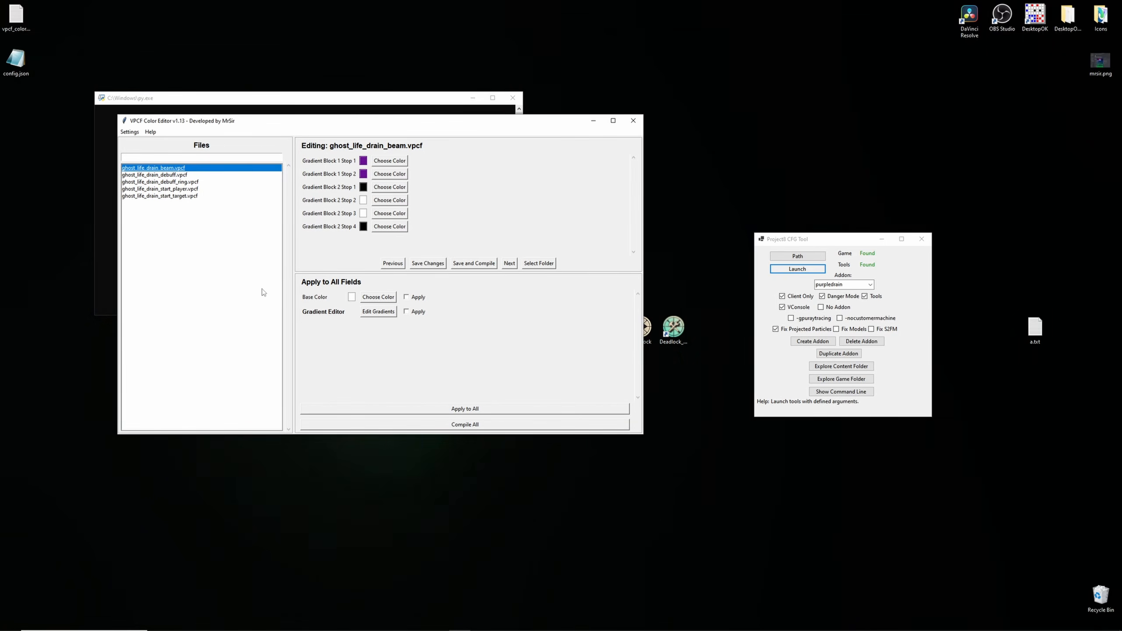
- Recolor both gradient stops of ghost_life_drain_debuff.vpcf purple and save the changes
click(209, 175)
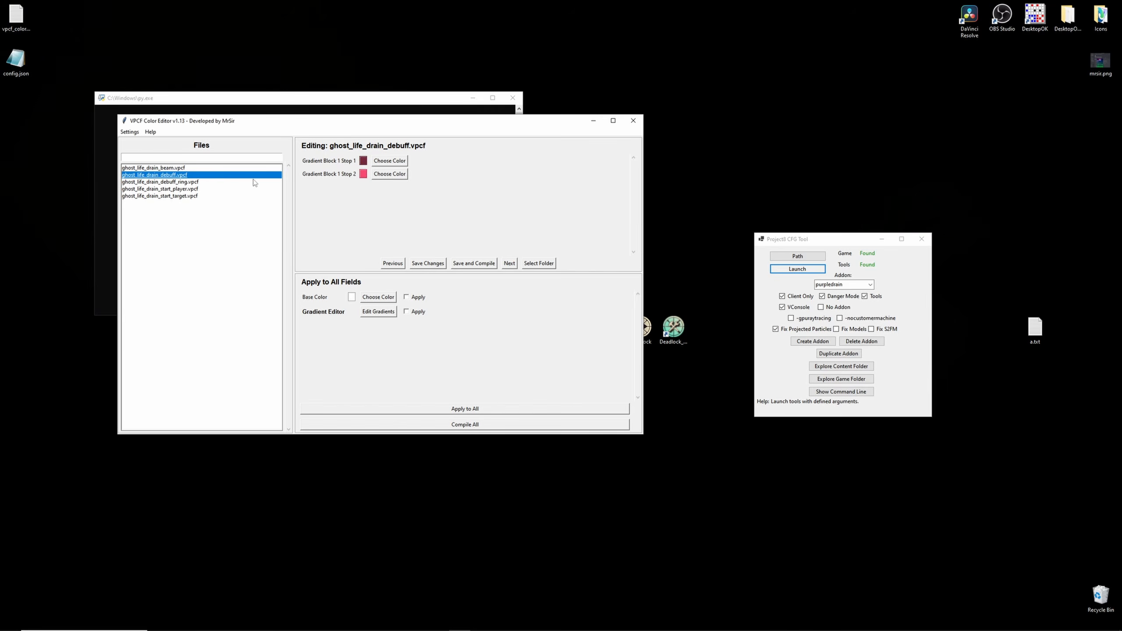
click(138, 272)
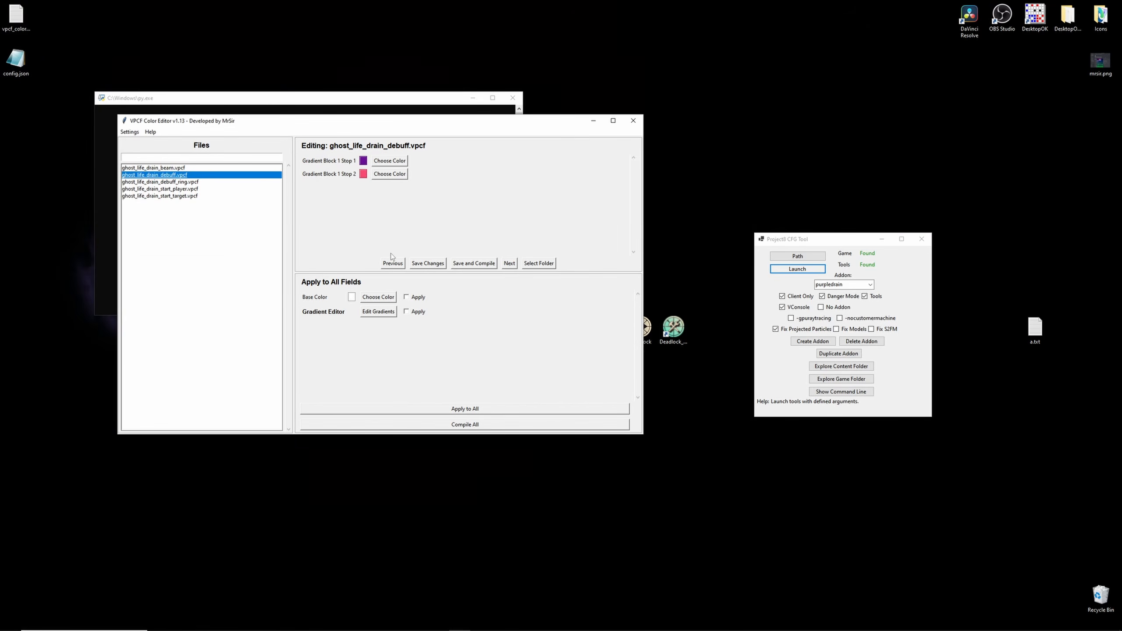
click(390, 176)
click(138, 273)
click(430, 265)
click(595, 351)
- Recolor Base Color 1 of ghost_life_drain_debuff_ring.vpcf purple and save the changes
click(160, 182)
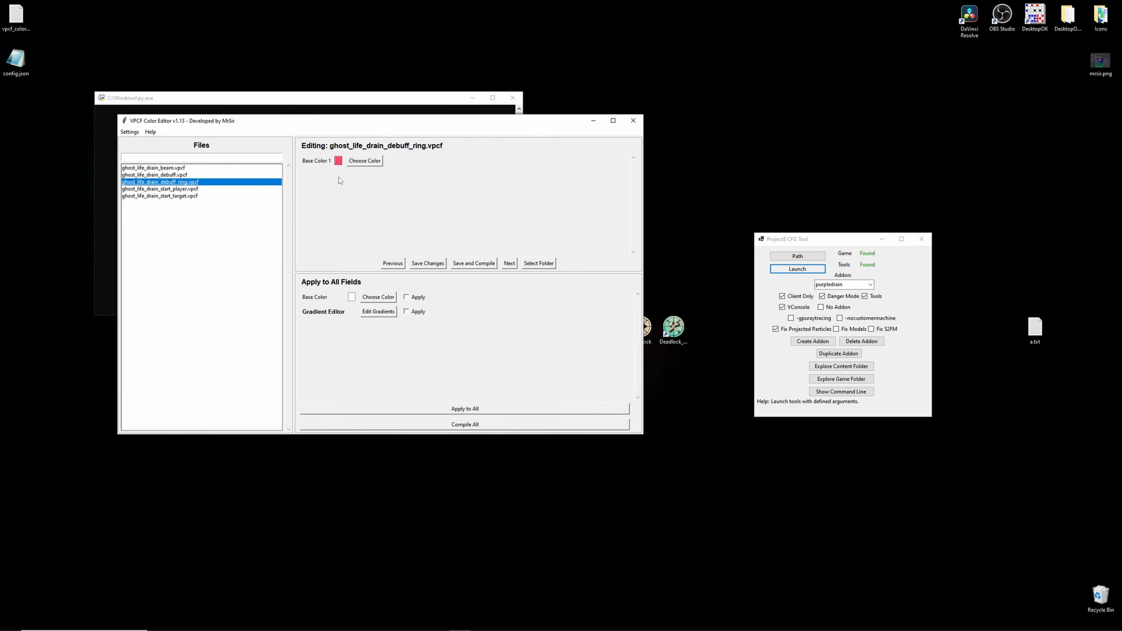
click(364, 161)
click(139, 273)
click(428, 263)
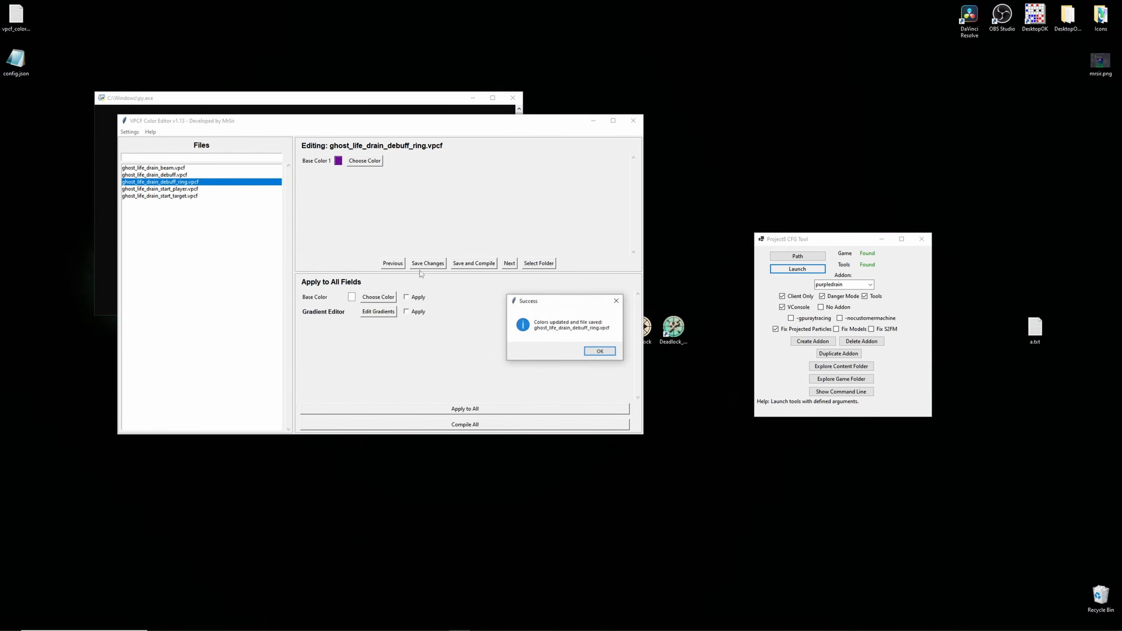
click(595, 352)
- Recolor Base Color 1 of ghost_life_drain_start_player.vpcf purple and save the changes
click(204, 190)
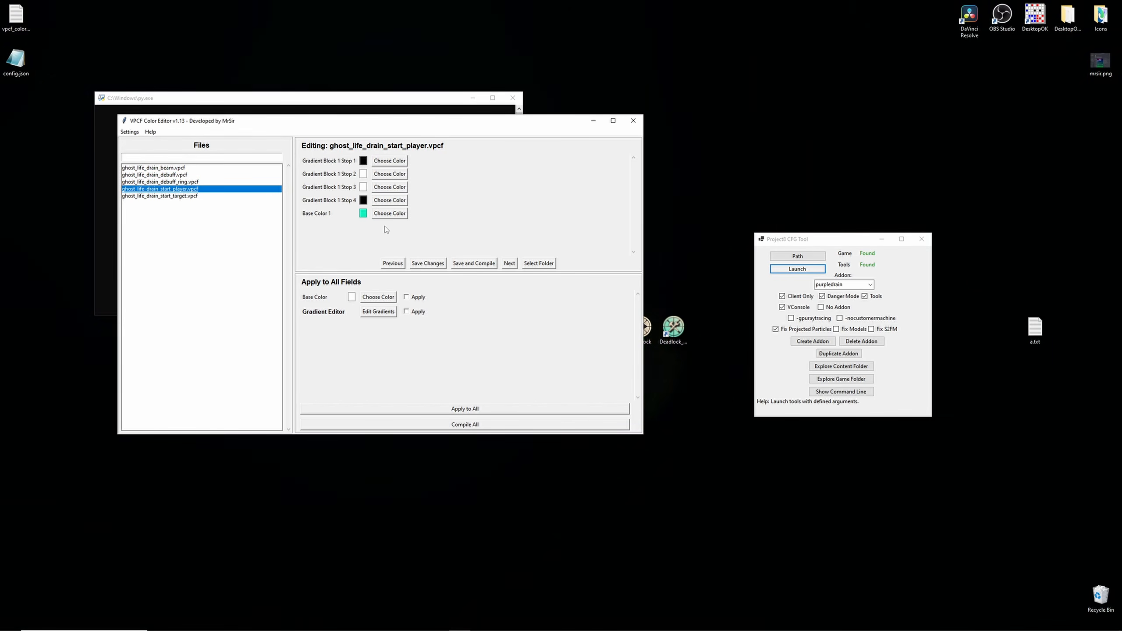
click(389, 213)
click(139, 273)
click(428, 262)
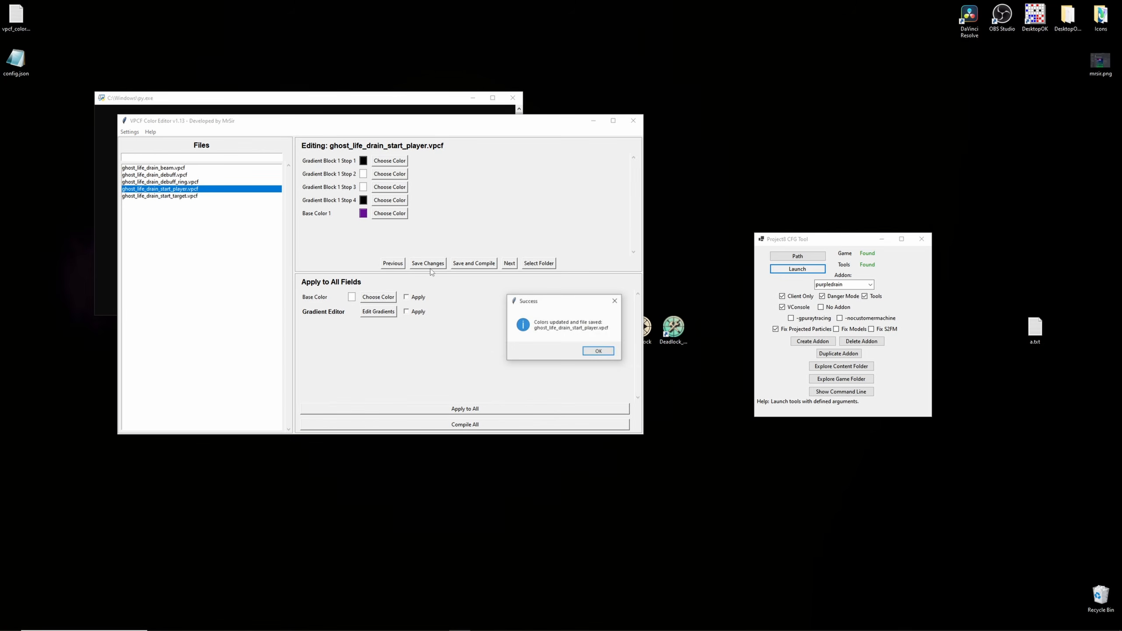
click(598, 351)
- Recolor Base Color 1 of ghost_life_drain_start_target.vpcf purple and save the changes
click(172, 197)
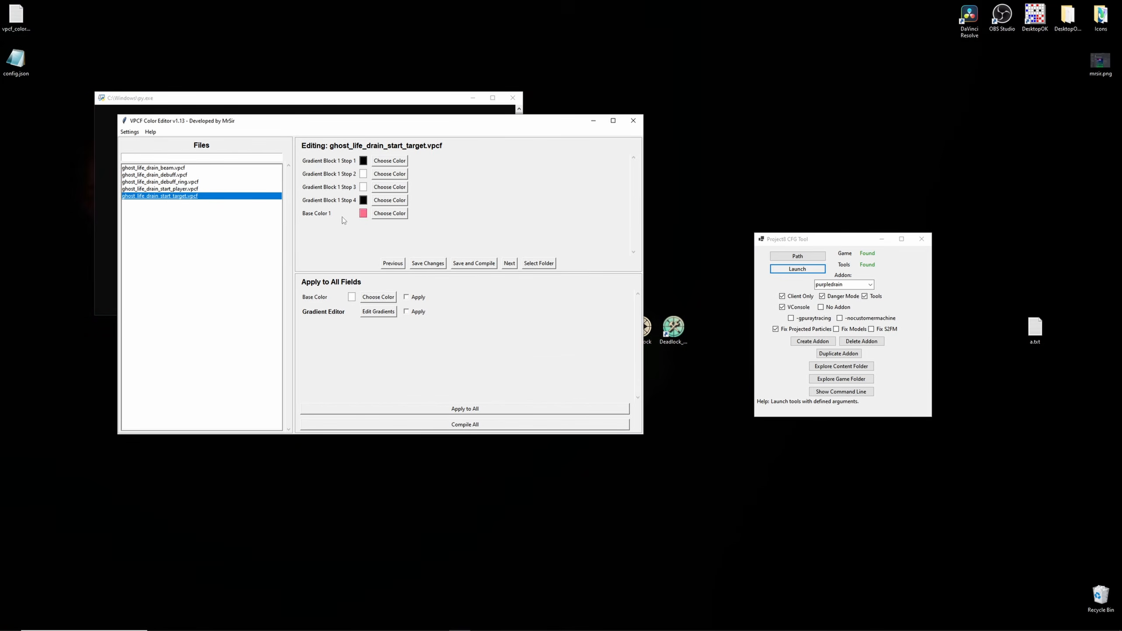
click(389, 214)
click(138, 273)
click(427, 263)
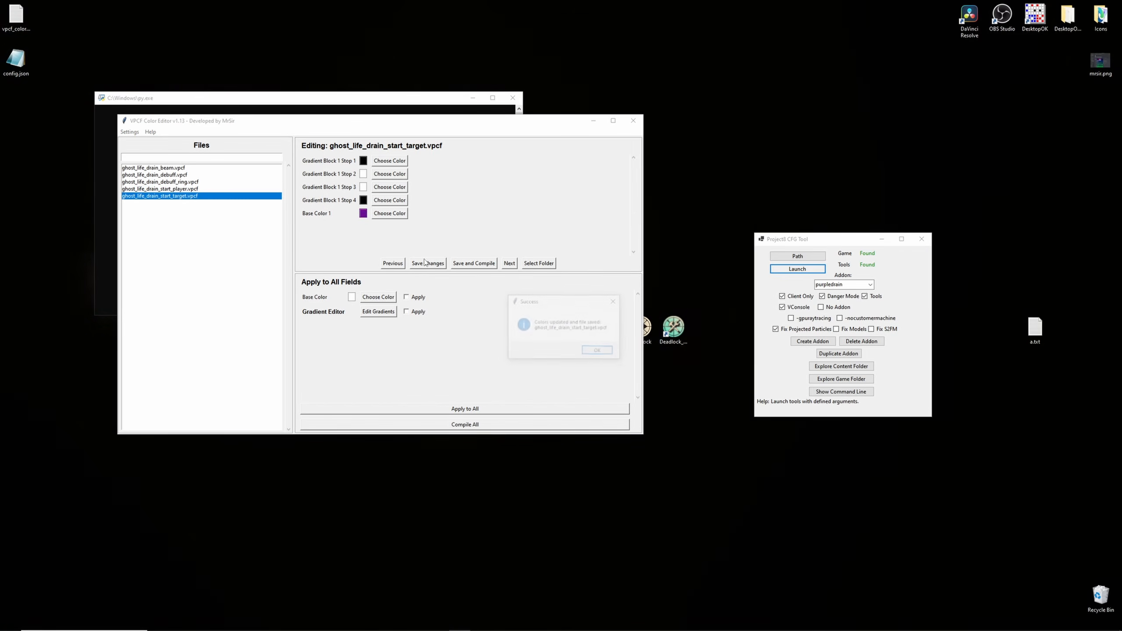
click(598, 350)
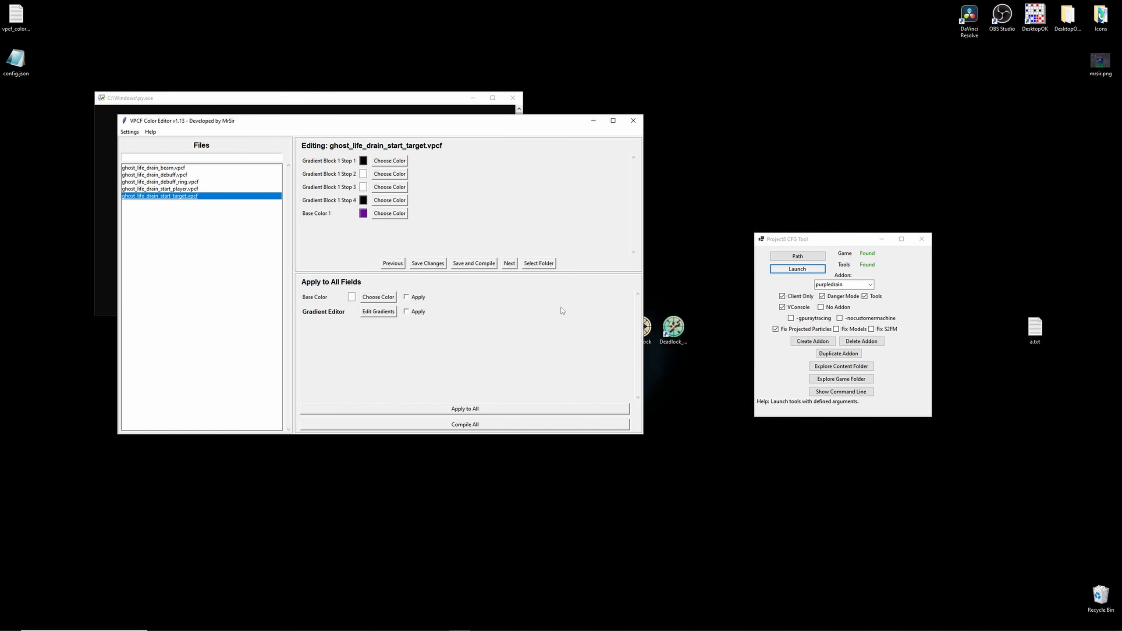
- Preview the recolored ghost life drain particles in the Asset Browser
mouse_move(444, 624)
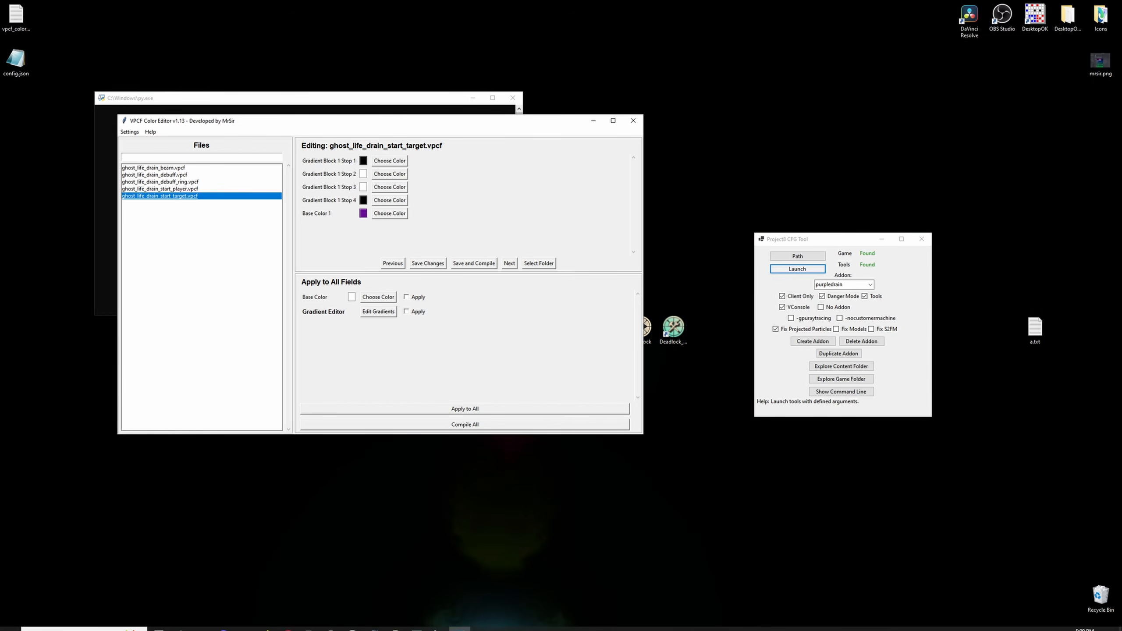
click(437, 575)
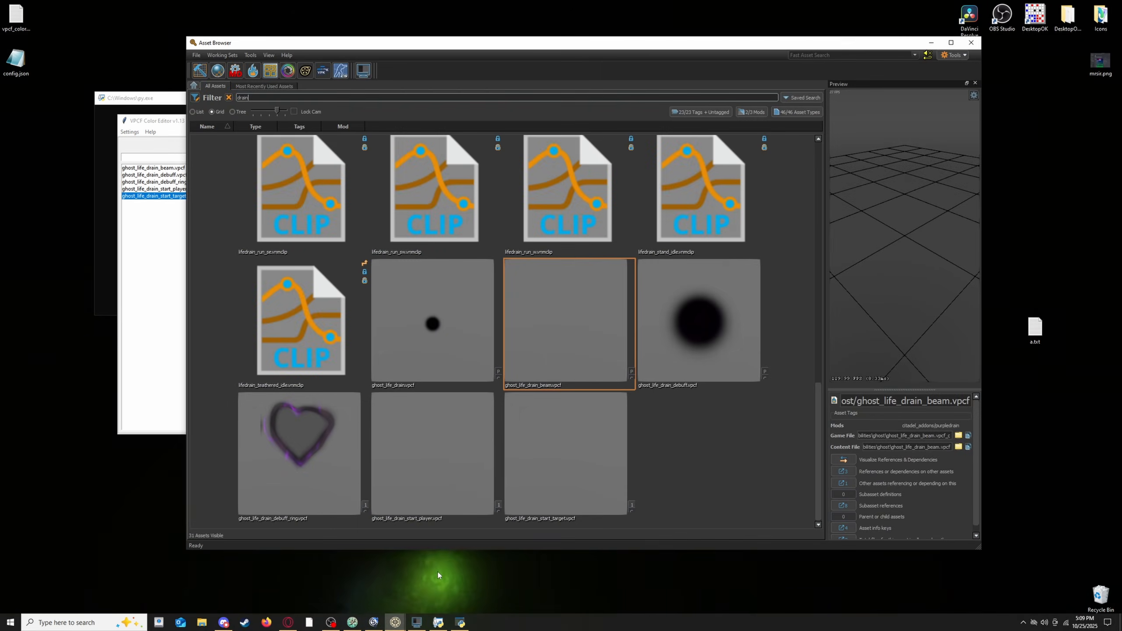
click(326, 437)
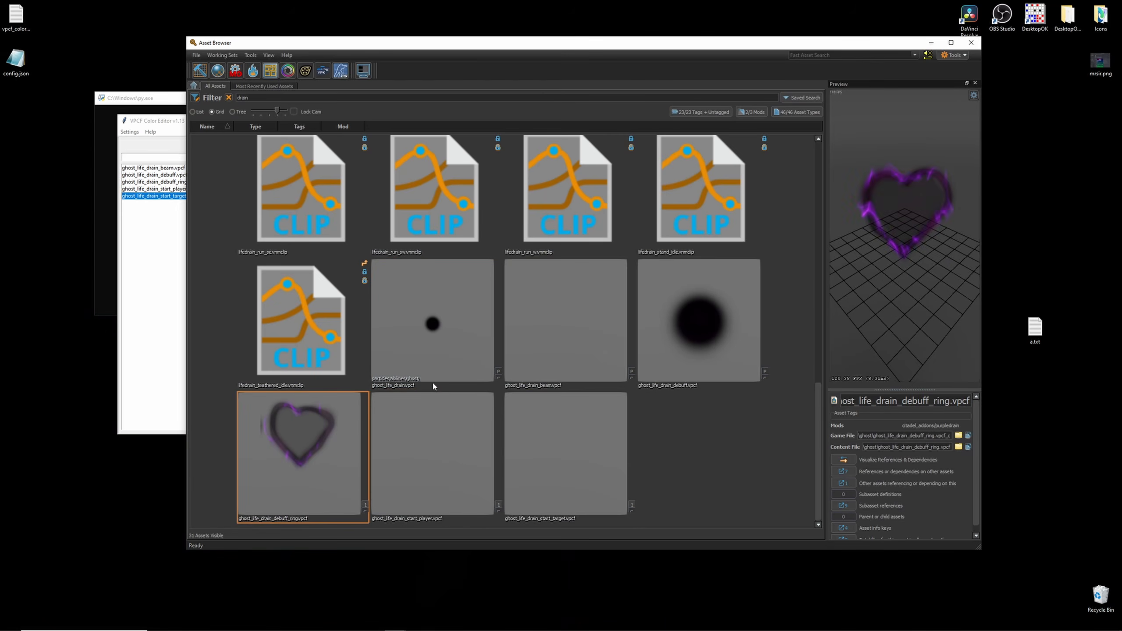
click(461, 346)
click(607, 339)
click(675, 343)
click(446, 338)
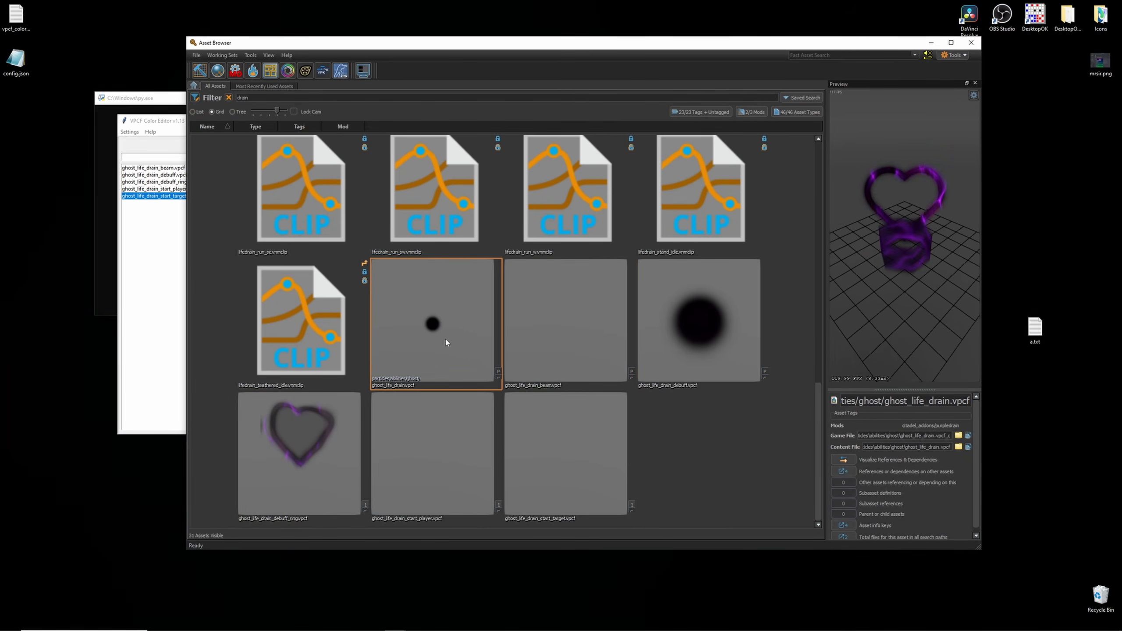
- Pick a new custom color for start_target's Base Color 1 and save and compile the file
click(153, 298)
click(402, 213)
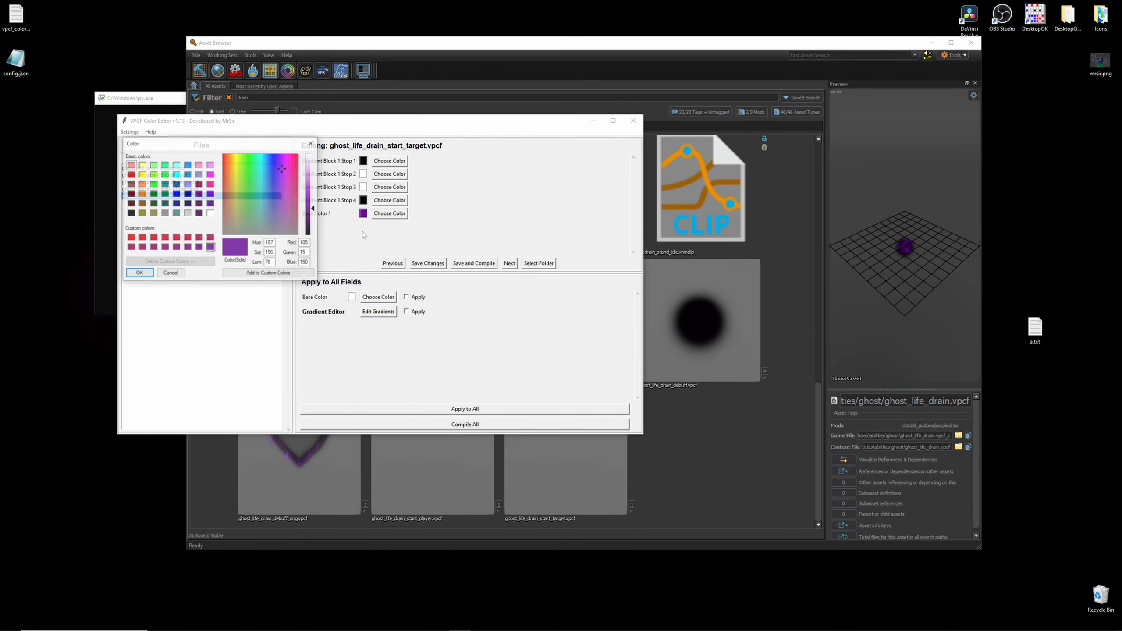
click(138, 274)
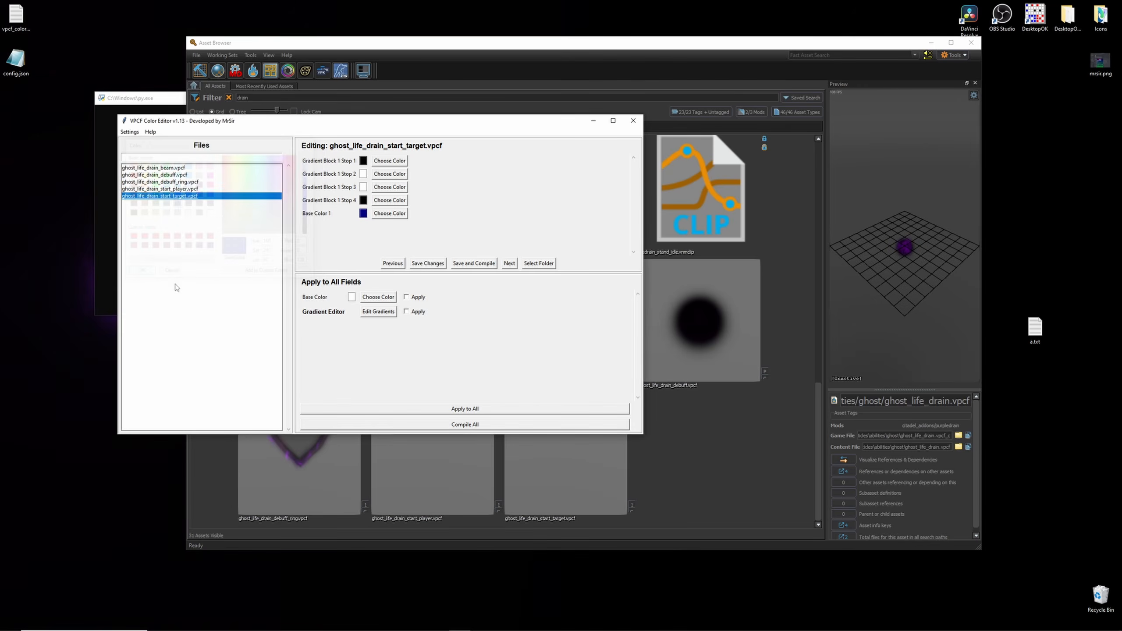
click(474, 264)
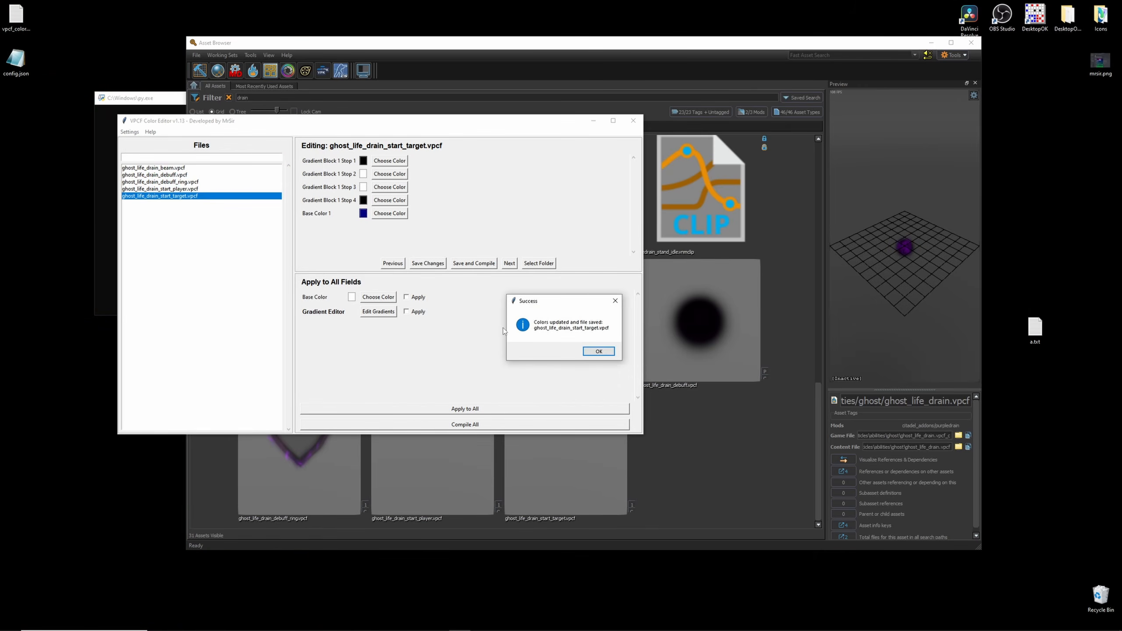
click(599, 351)
- Preview the drain particles again in the Asset Browser, then minimize it
click(733, 456)
click(444, 333)
click(684, 327)
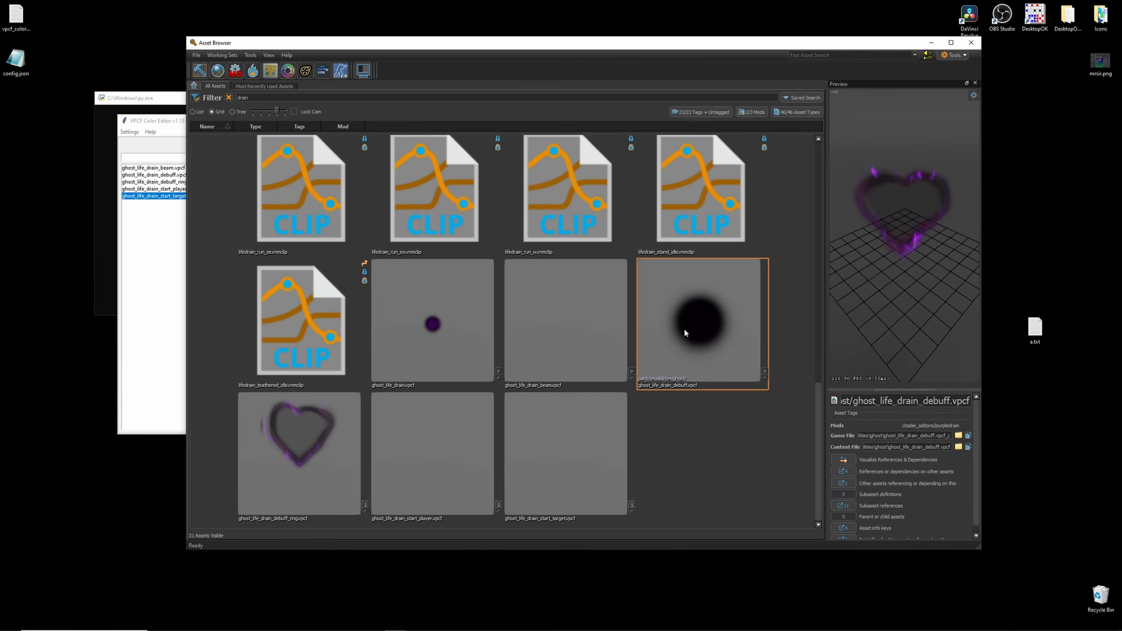
click(424, 425)
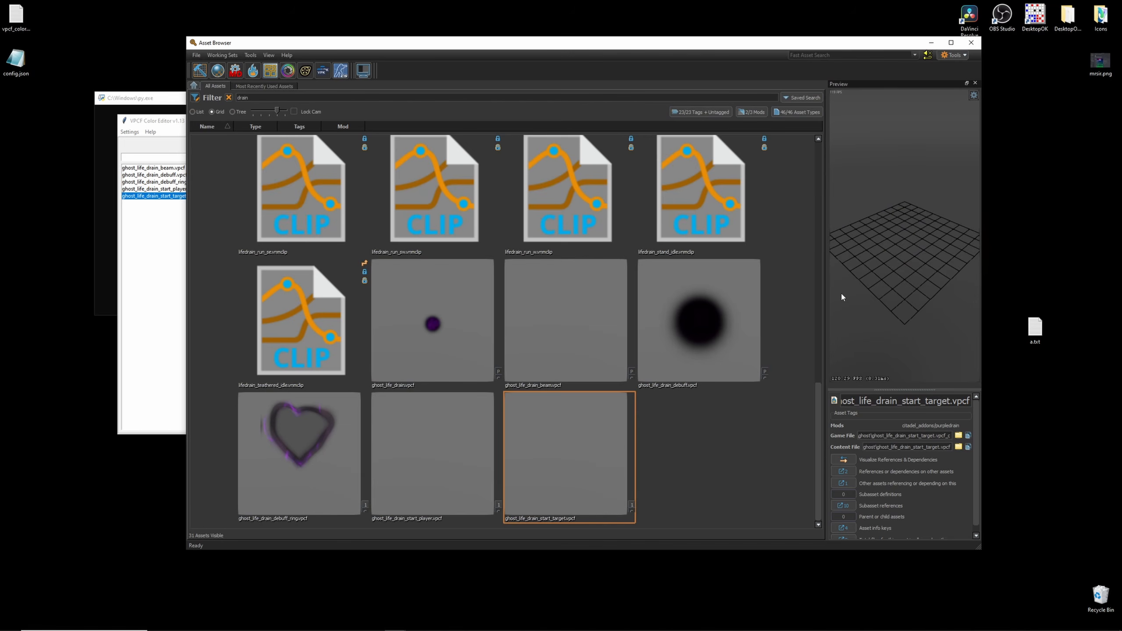
click(547, 439)
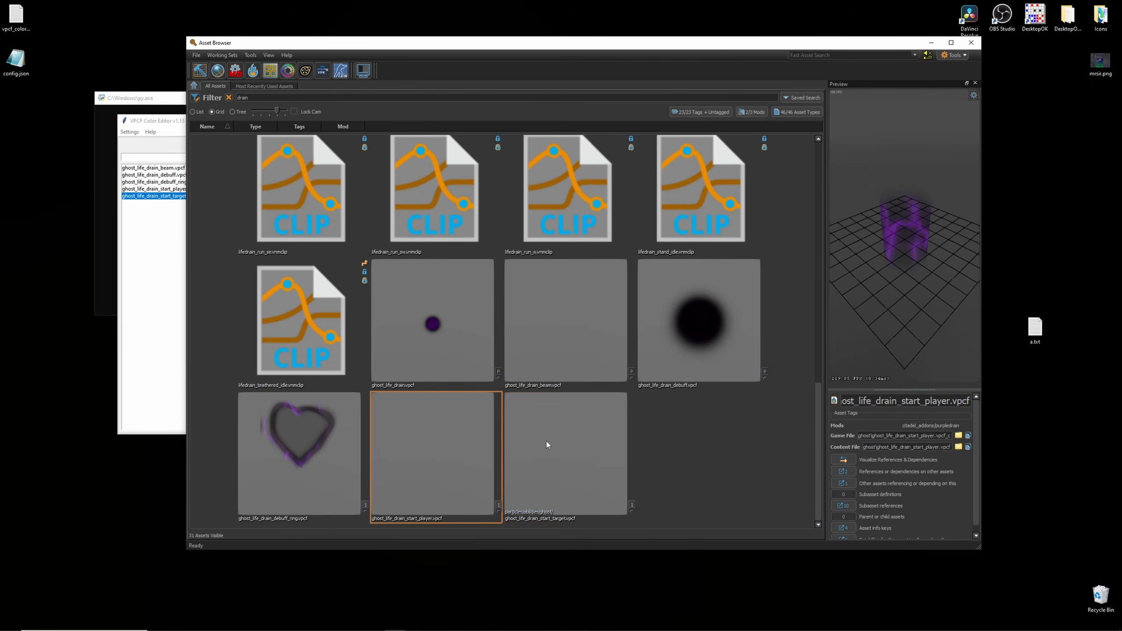
click(932, 43)
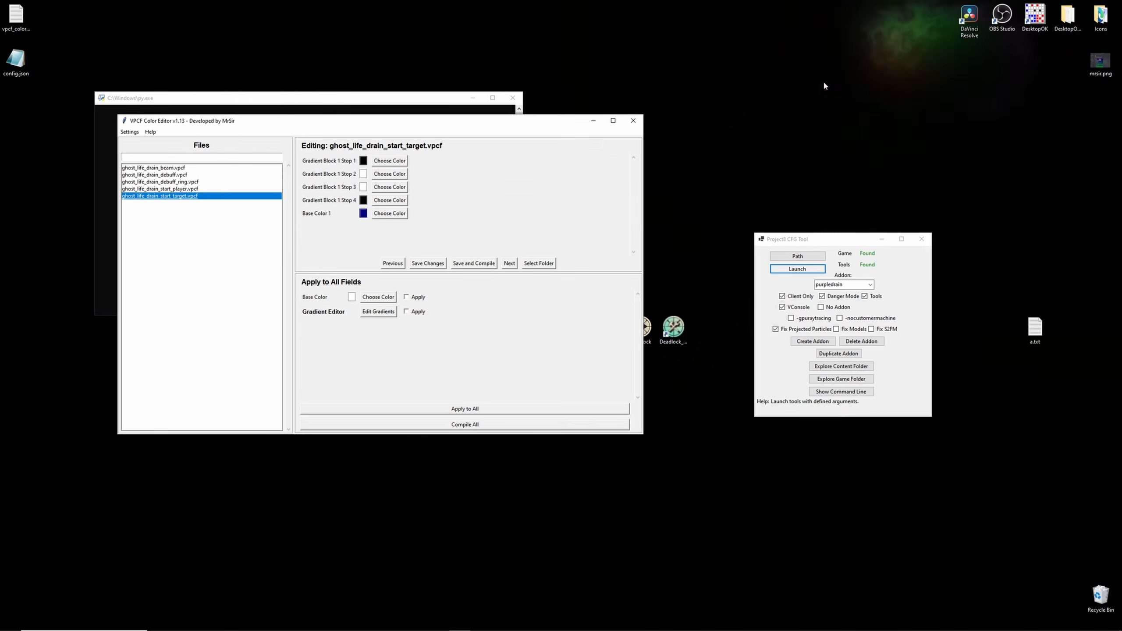
- Set start_target's Base Color 1 back to the purple custom color and save
click(384, 214)
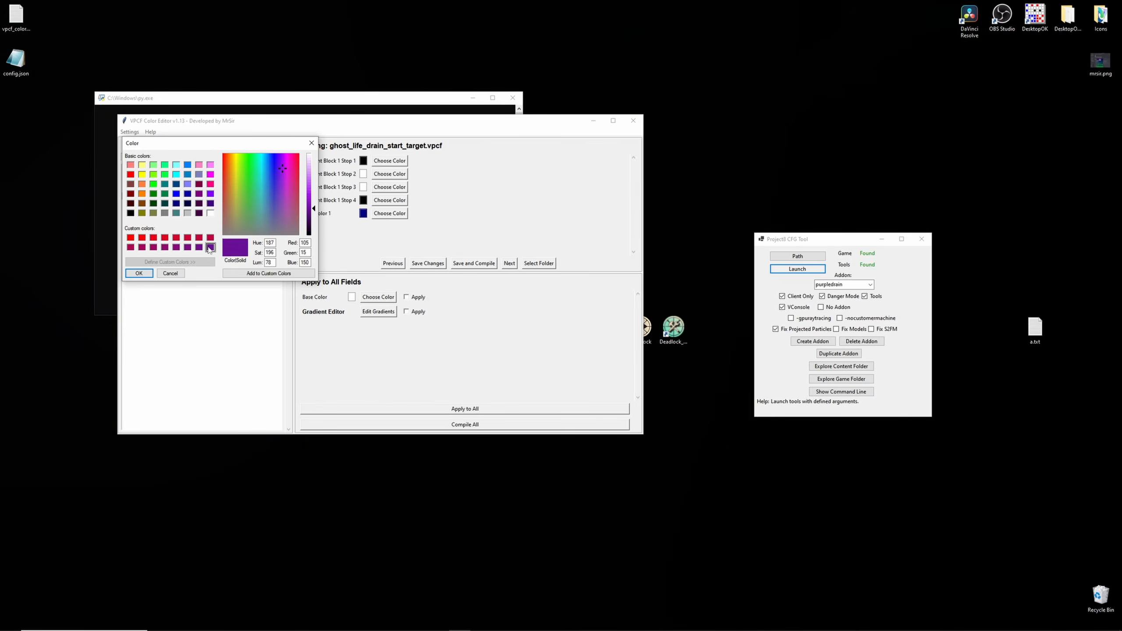
key(Return)
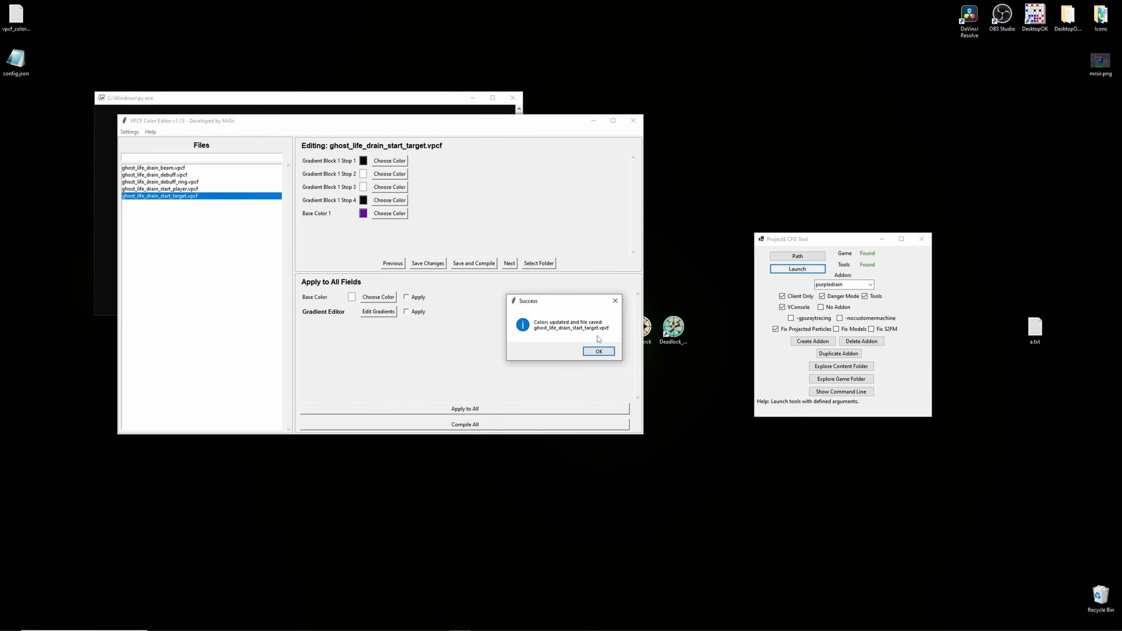
click(597, 350)
- Close the VPCF Color Editor and bring the Asset Browser back up
click(633, 121)
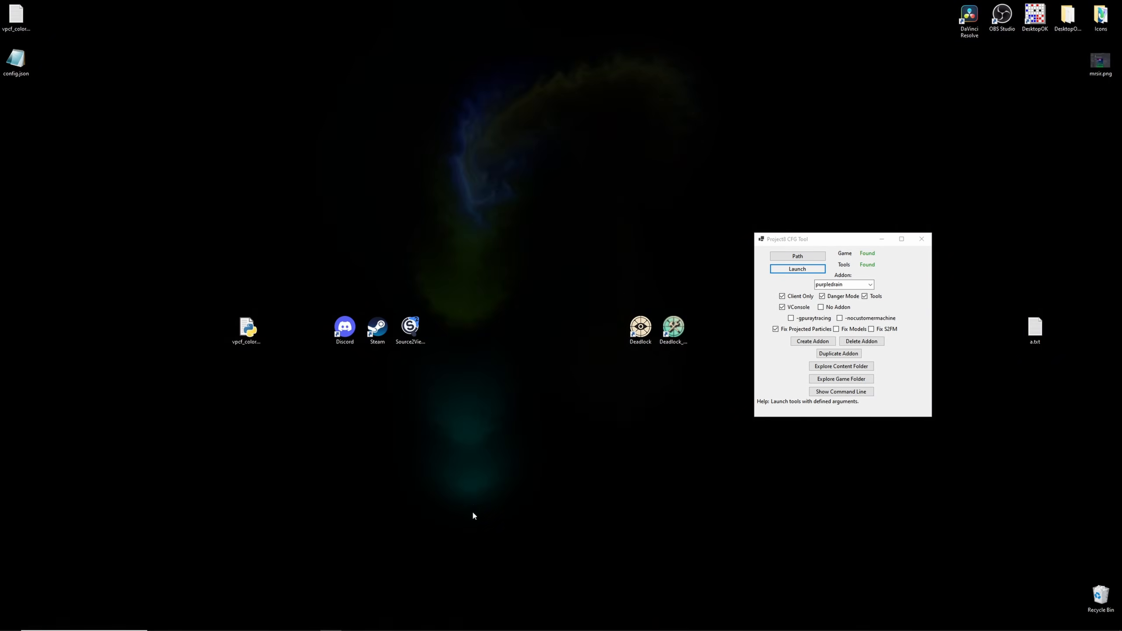
mouse_move(395, 623)
click(453, 587)
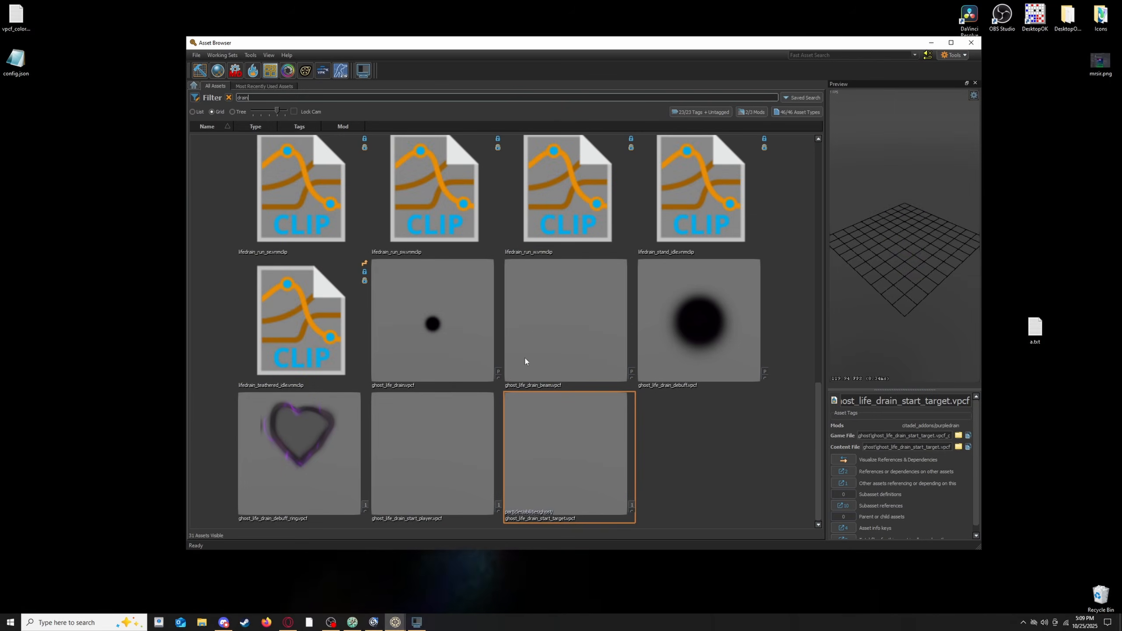
drag(538, 45, 526, 43)
- Recompile the ghost_life_drain, ghost_life_drain_beam and ghost_life_drain_debuff particle assets
right_click(421, 296)
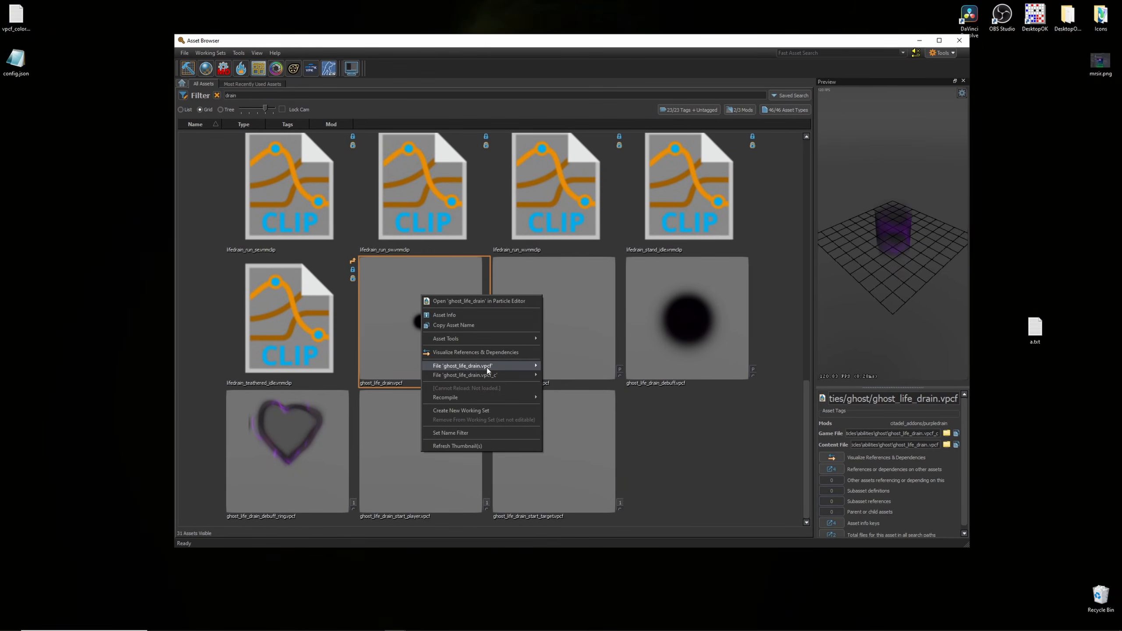
click(549, 383)
right_click(547, 341)
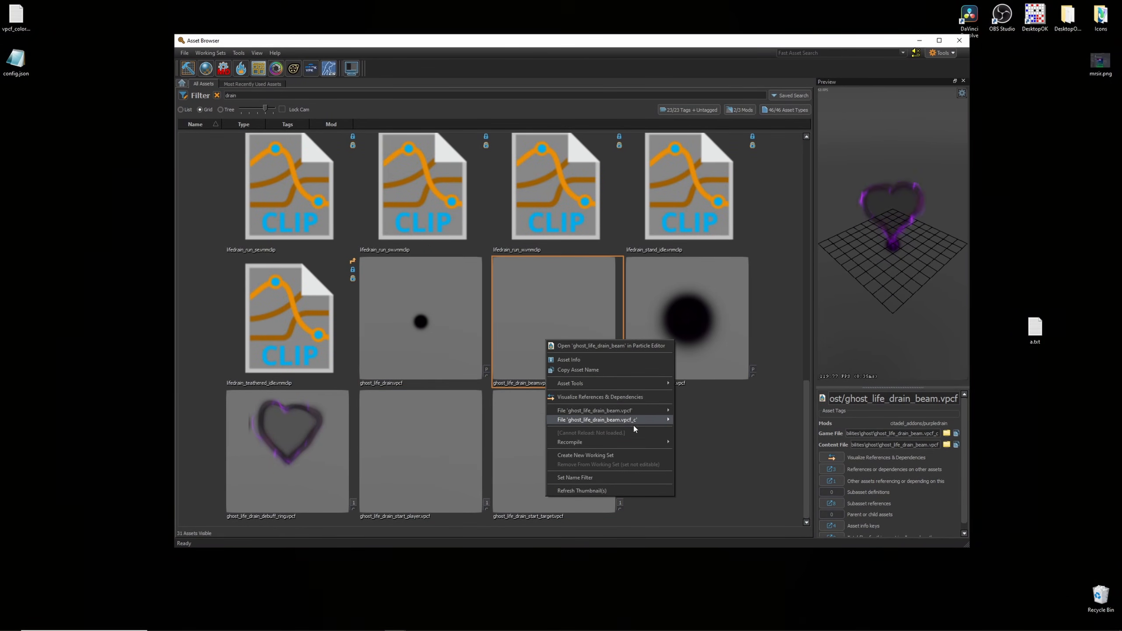
click(686, 451)
right_click(688, 322)
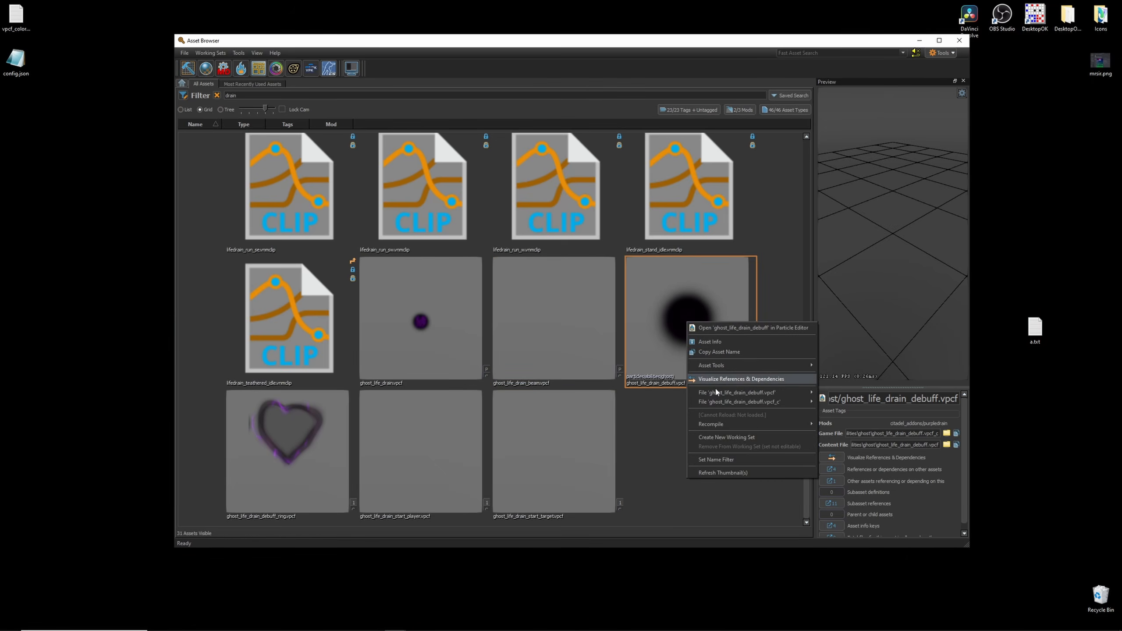
mouse_move(786, 425)
click(848, 426)
- Recompile the ghost_life_drain_debuff_ring, start_player and start_target particle assets with all associates
right_click(276, 475)
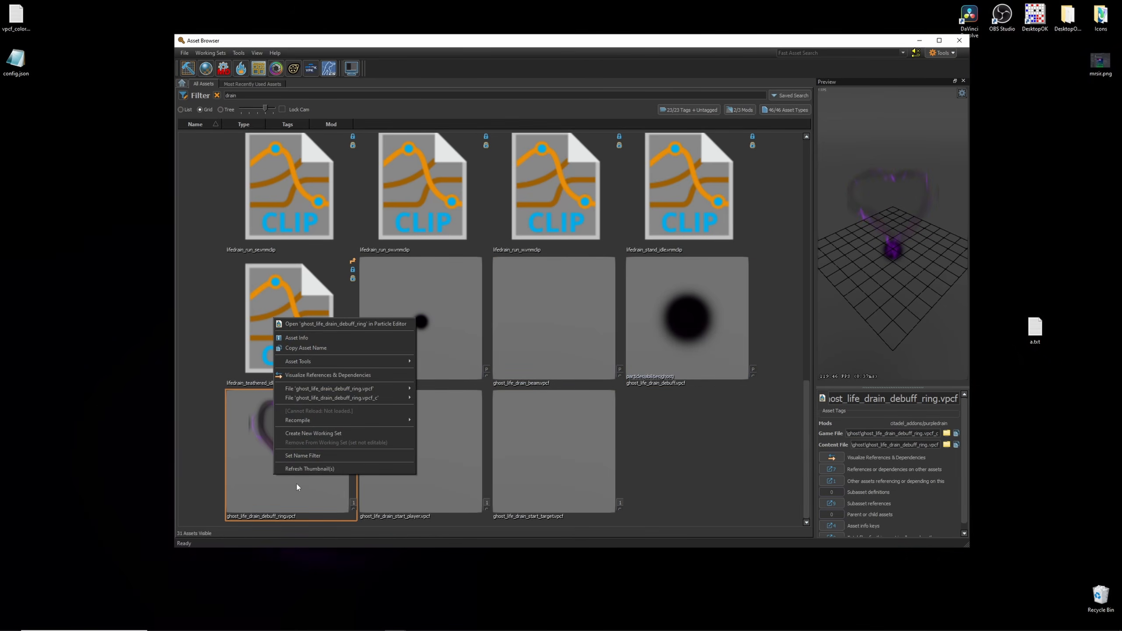
click(436, 429)
right_click(455, 432)
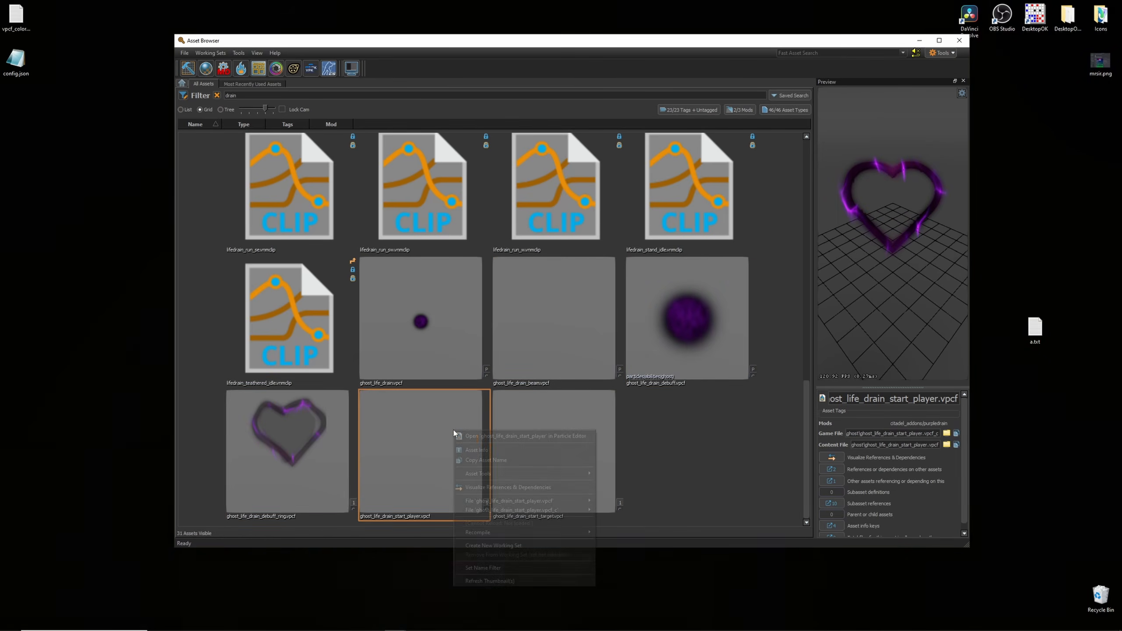
click(606, 541)
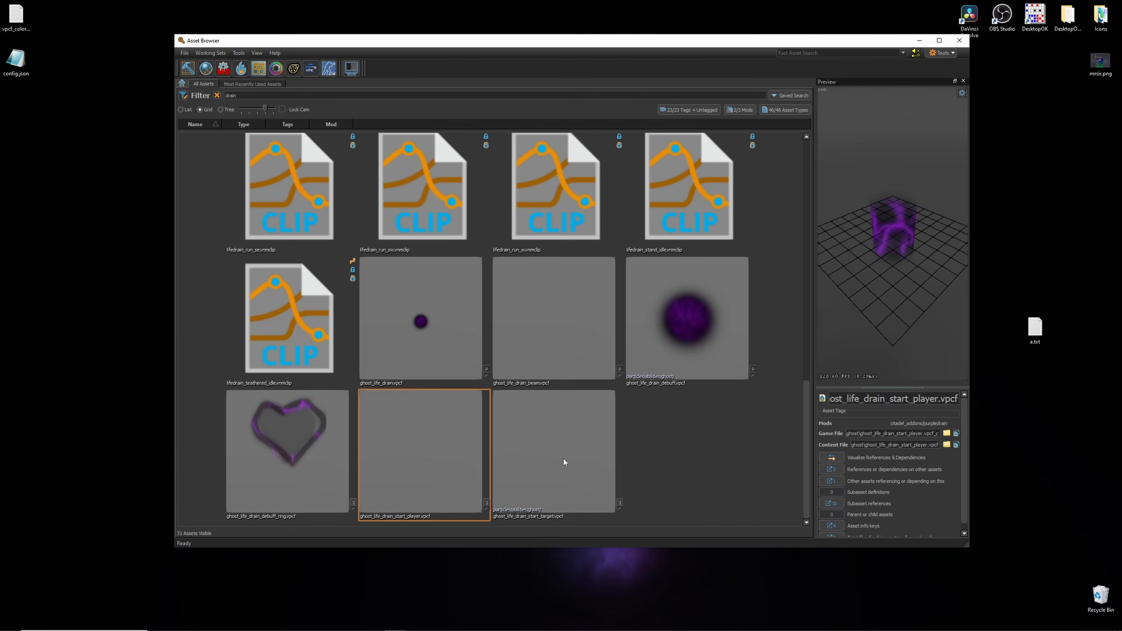
right_click(563, 460)
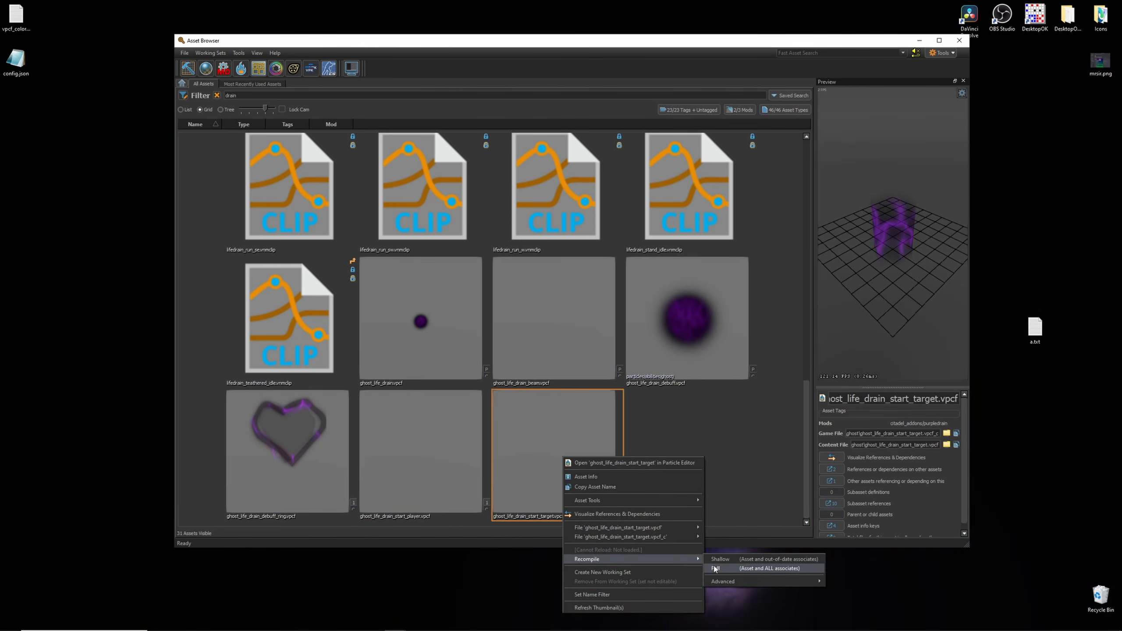
click(725, 569)
- Open the folder holding the compiled ghost_life_drain file and navigate up to the purpledrain addon folder
right_click(420, 323)
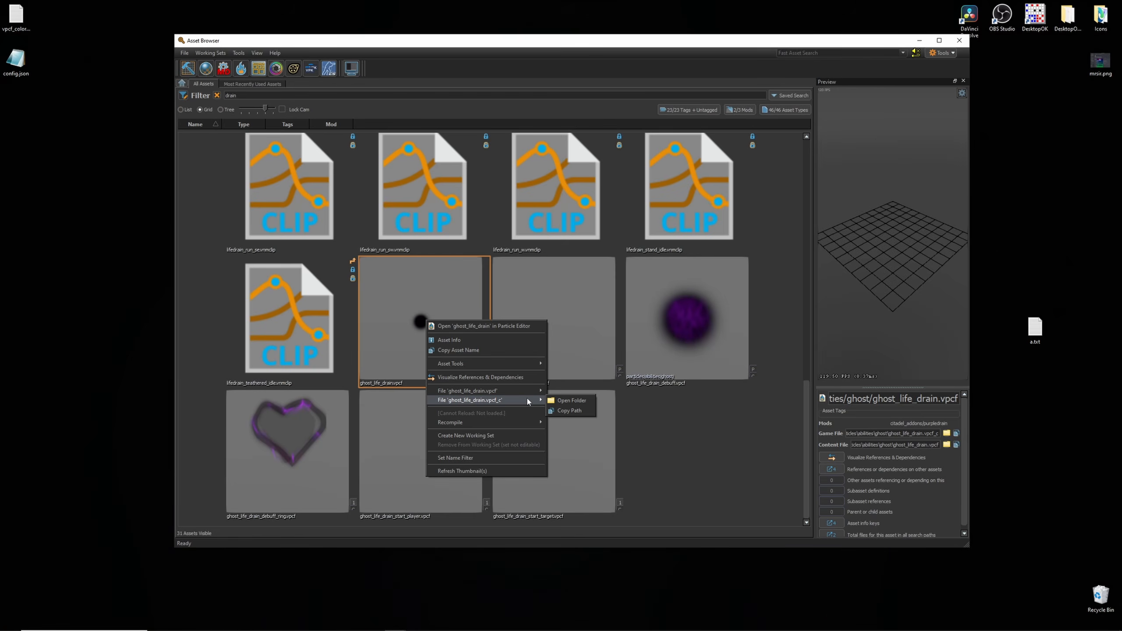
click(573, 401)
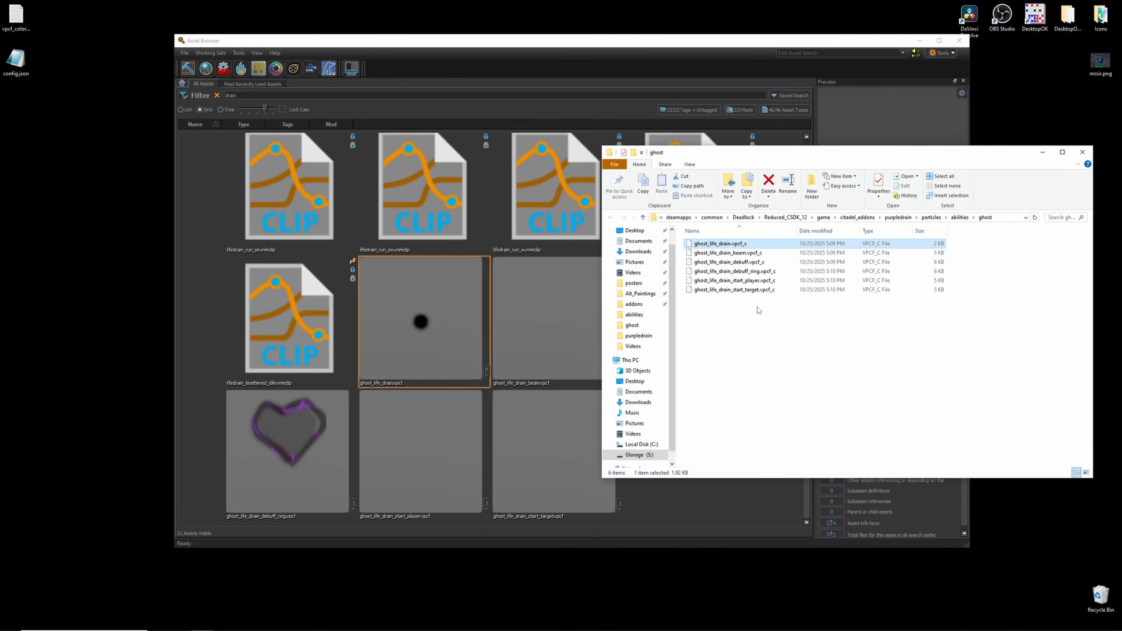
drag(759, 310, 726, 244)
click(764, 309)
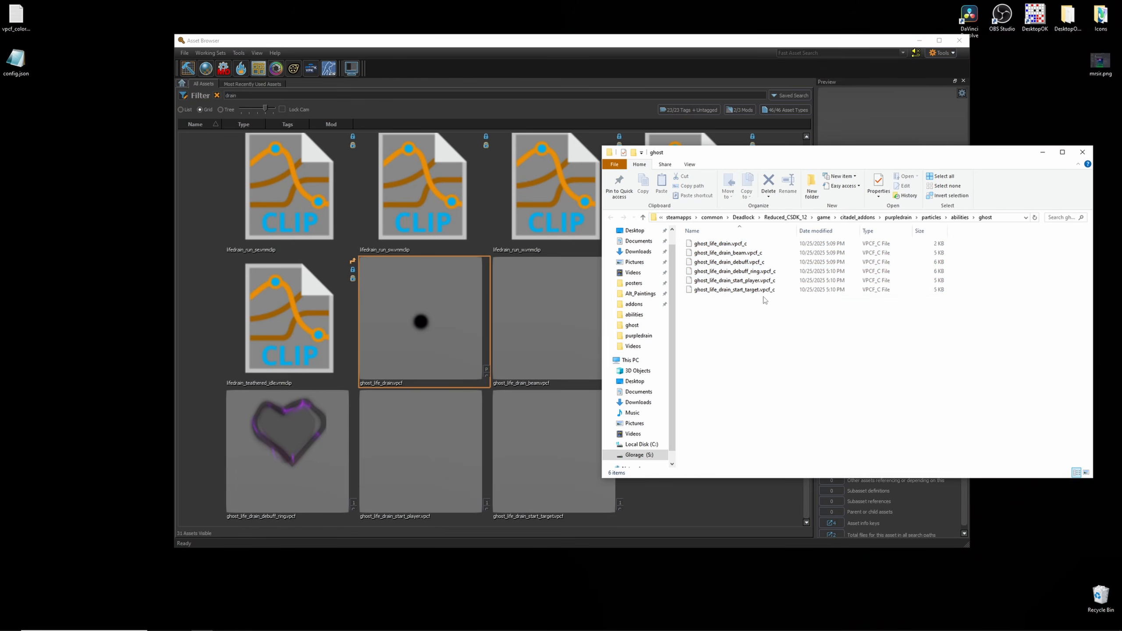
click(959, 217)
click(933, 217)
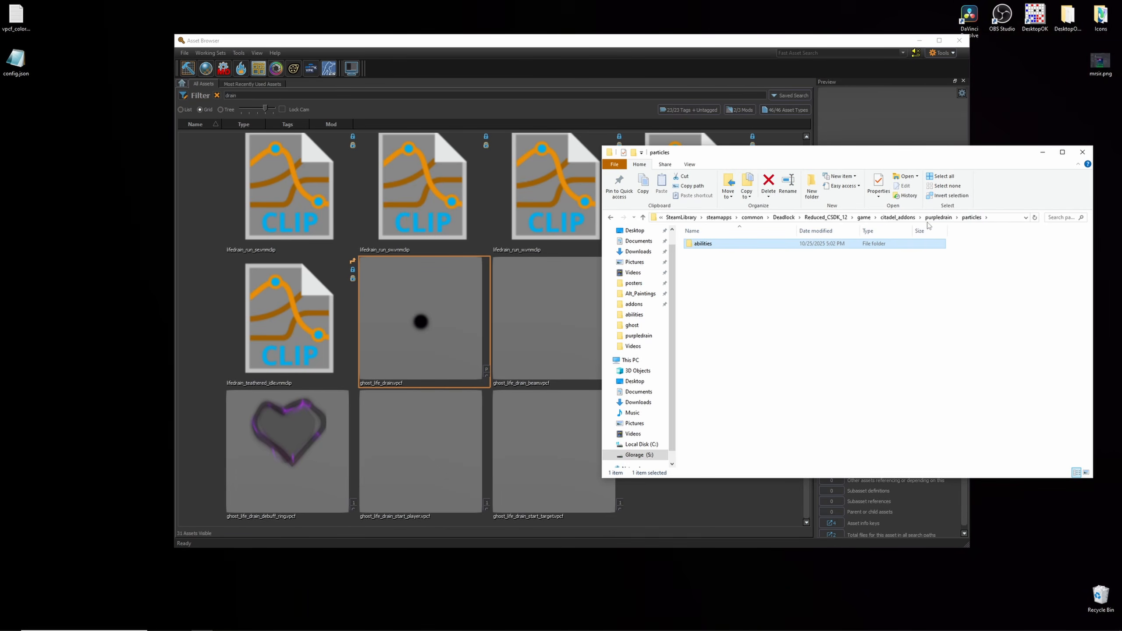
click(935, 218)
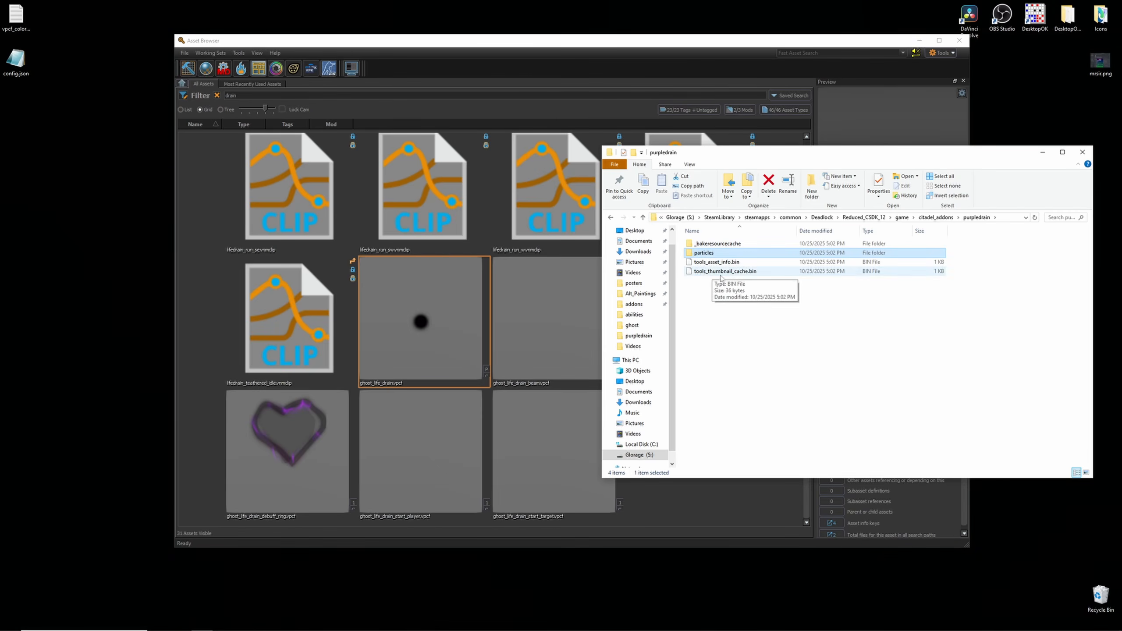
- Copy the purpledrain particles folder, then close the file window and minimize the Asset Browser
right_click(718, 256)
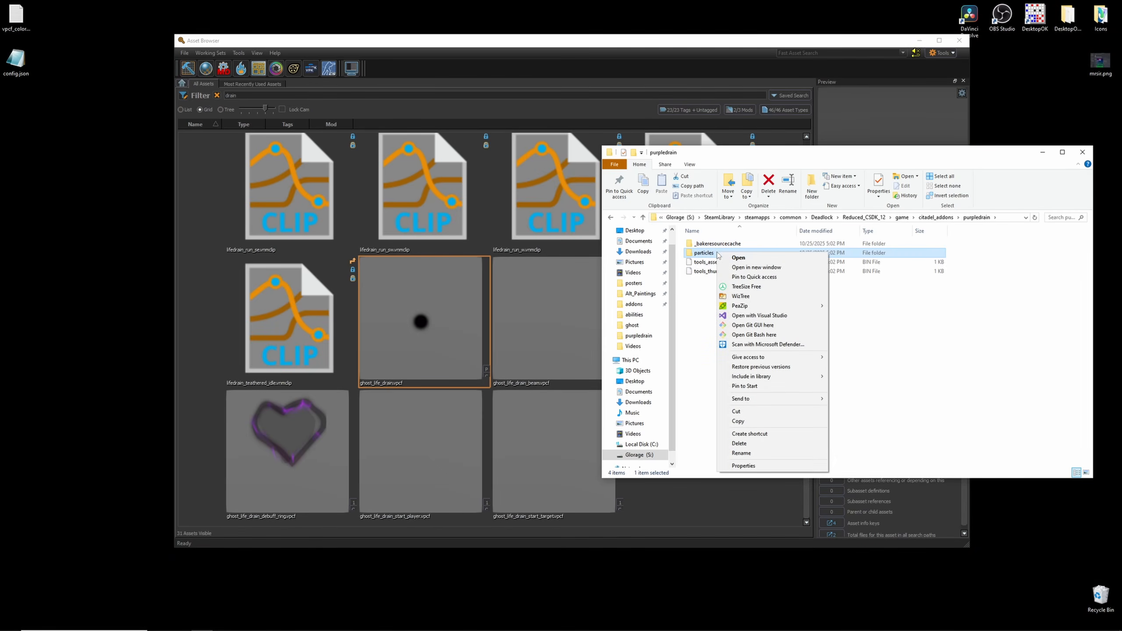
click(746, 421)
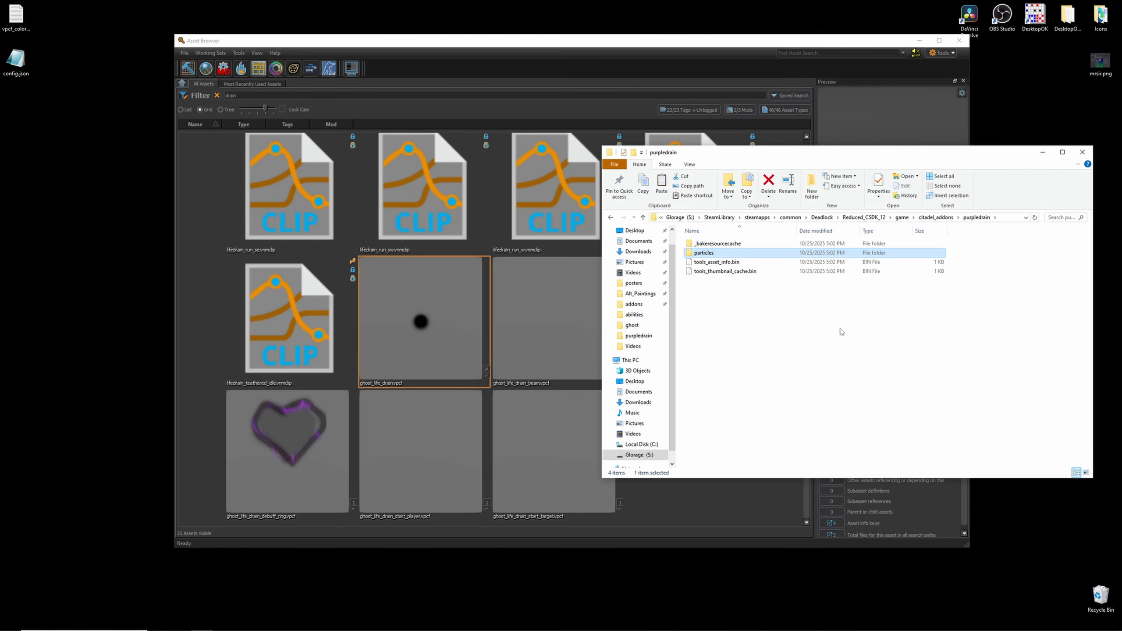
click(1042, 153)
click(920, 41)
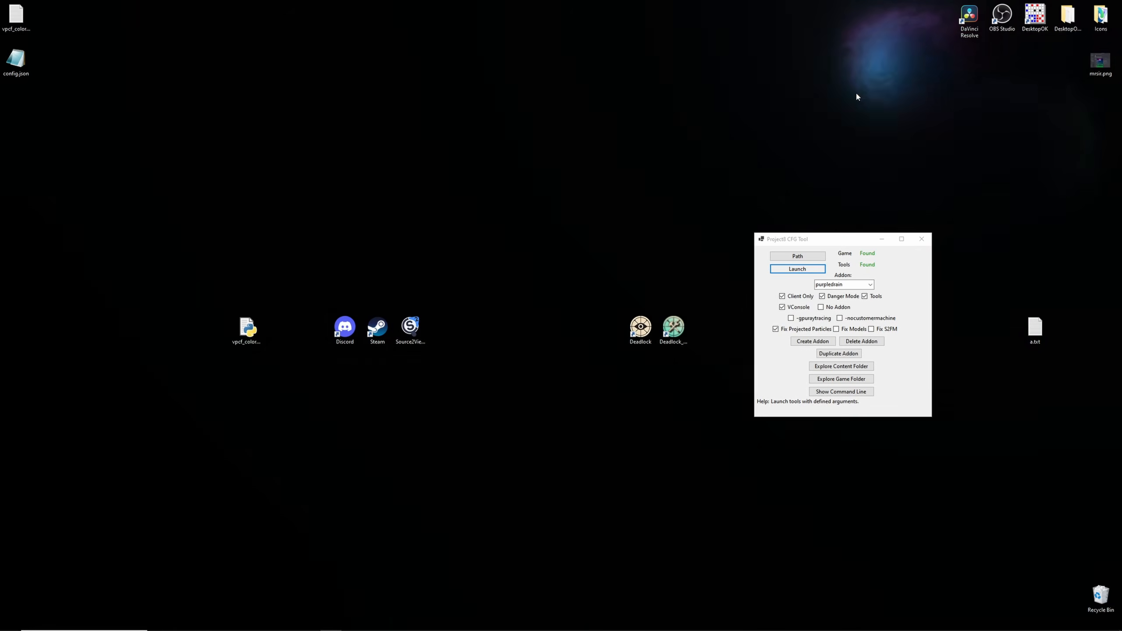
- Create a new folder on the desktop named PurpleDrain
right_click(547, 181)
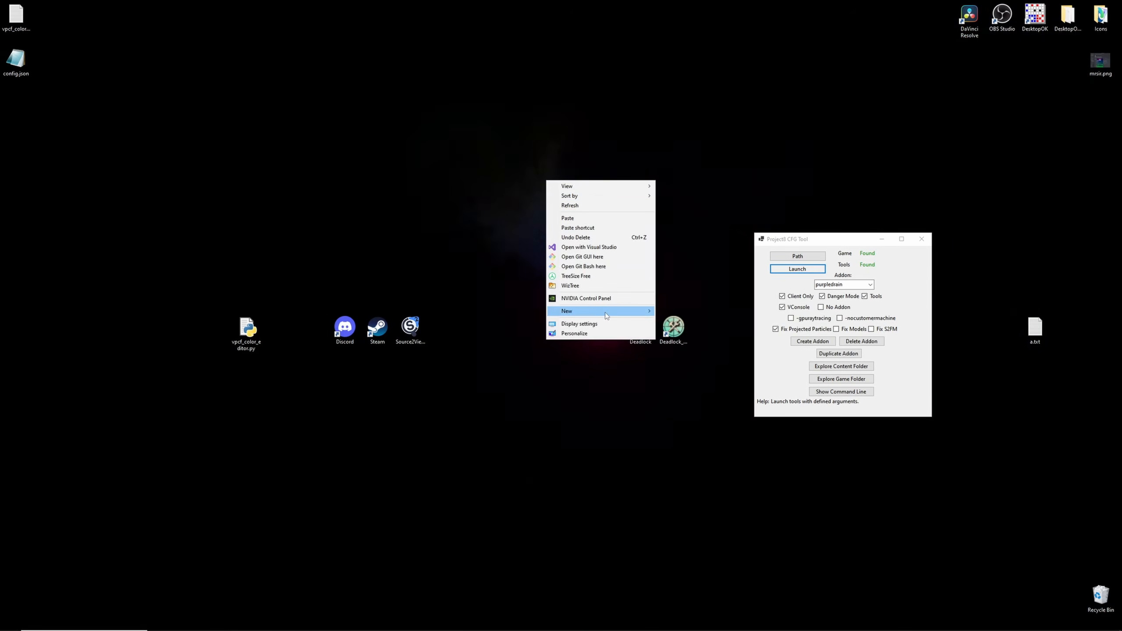
mouse_move(606, 315)
click(661, 308)
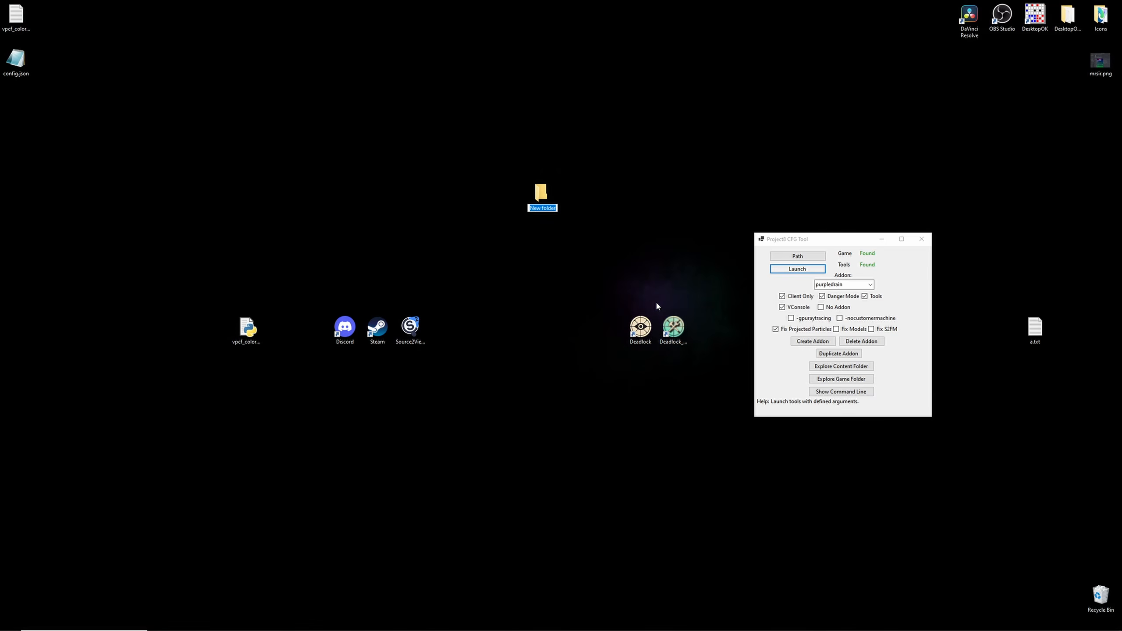
text(Purple)
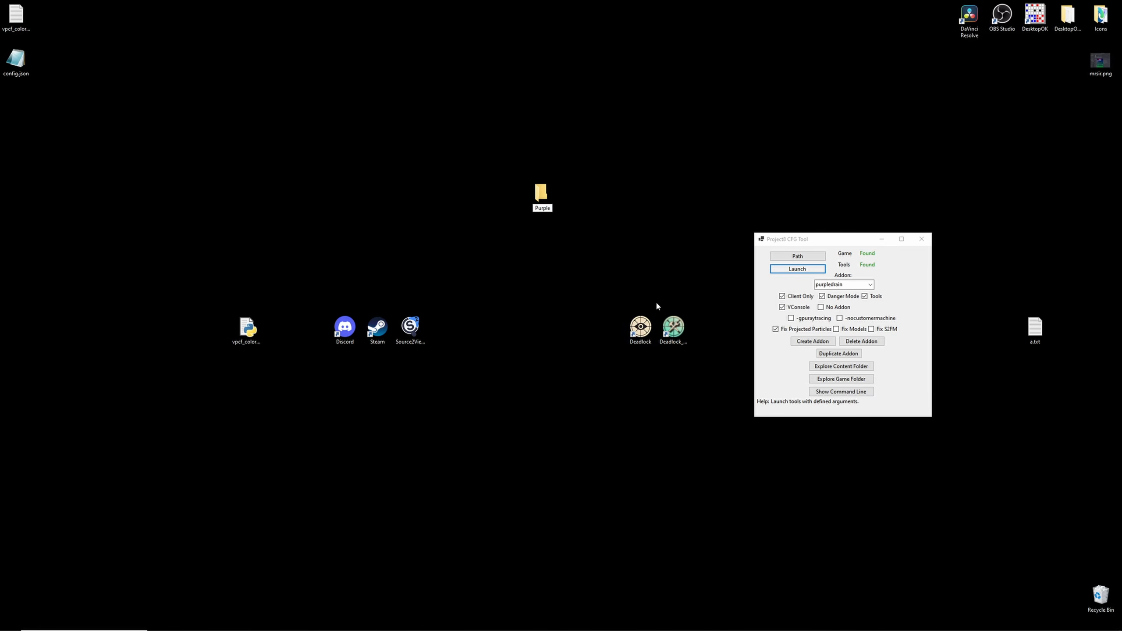
text(Drain)
key(Return)
- Browse the PurpleDrain folder down to particles/abilities/ghost to check the compiled files, then close it
double_click(543, 195)
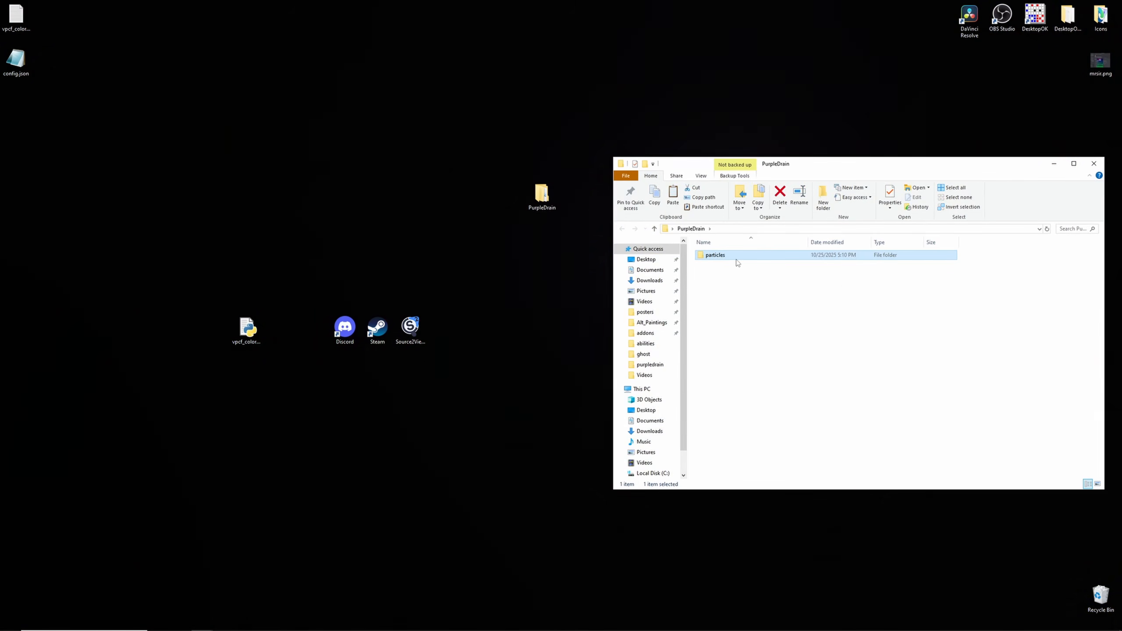
double_click(732, 256)
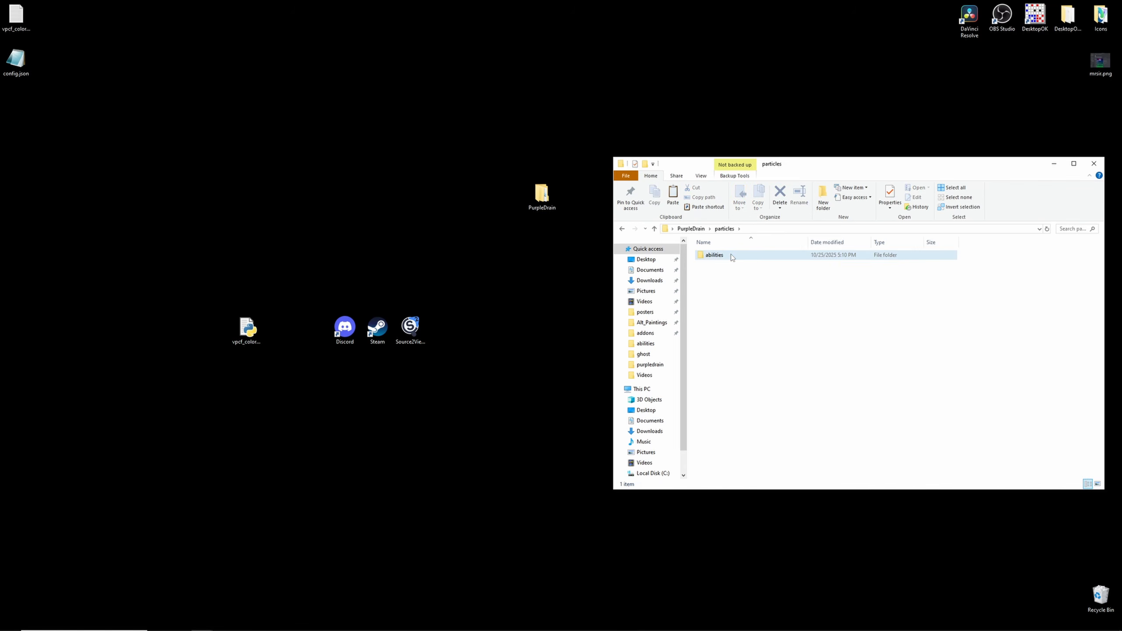
double_click(729, 256)
double_click(730, 256)
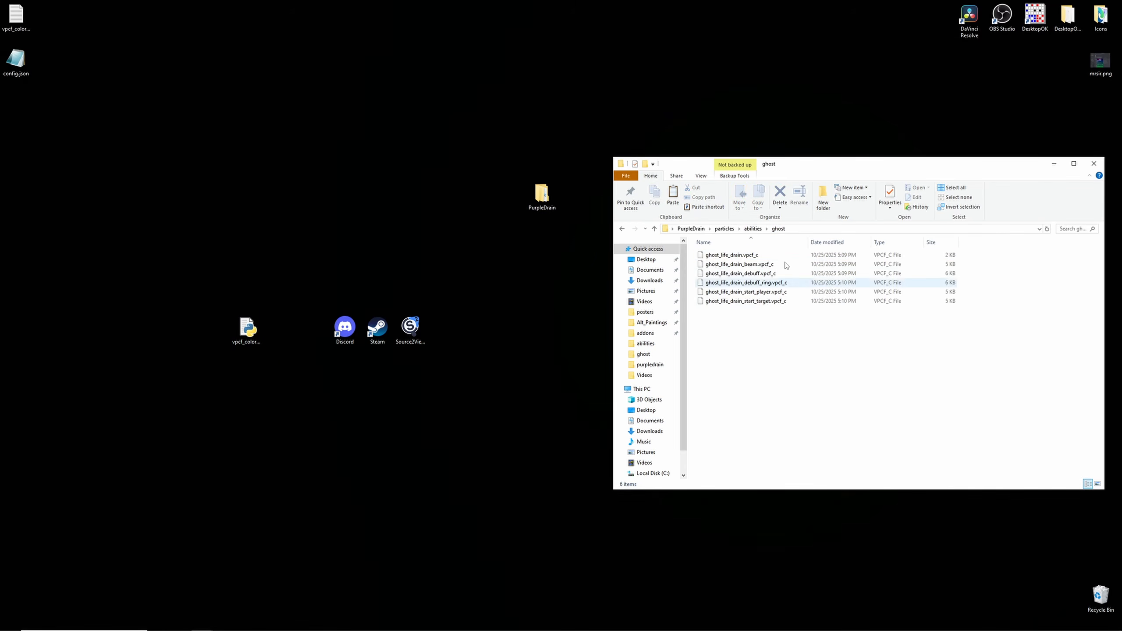
drag(813, 170, 776, 138)
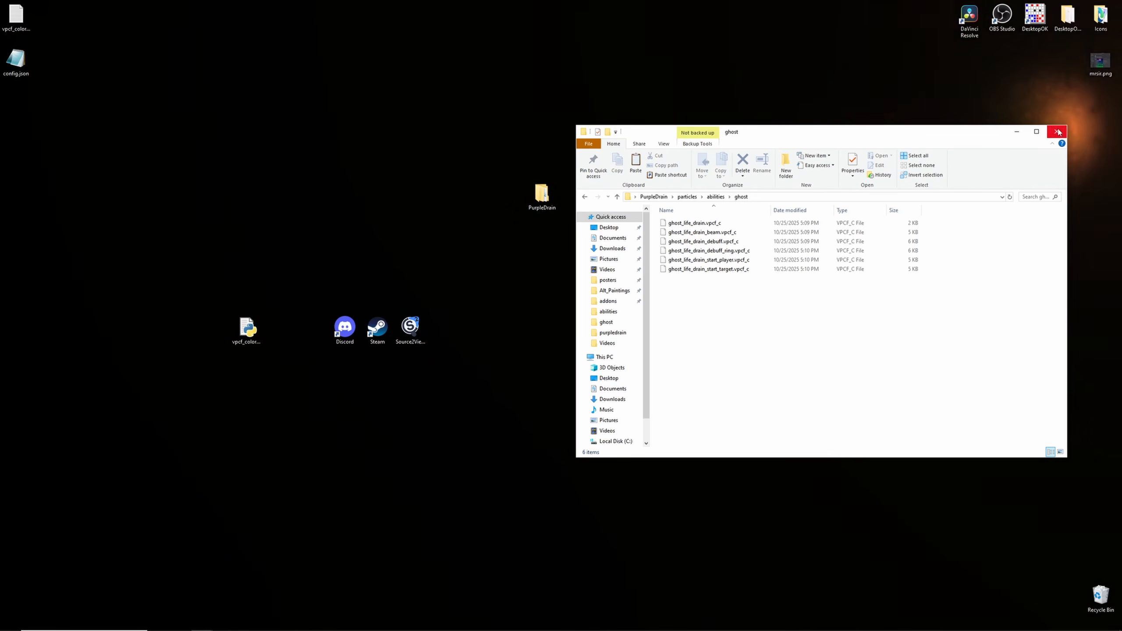
click(1015, 133)
- Bring up the Source 2 Viewer window
mouse_move(441, 610)
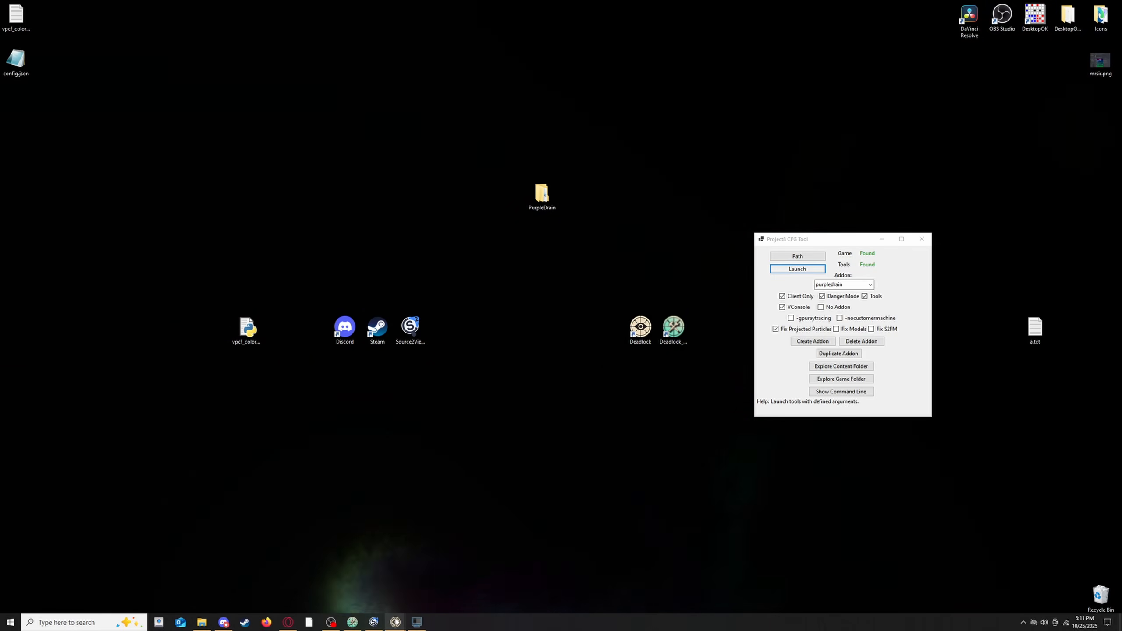
mouse_move(396, 623)
click(393, 555)
click(438, 554)
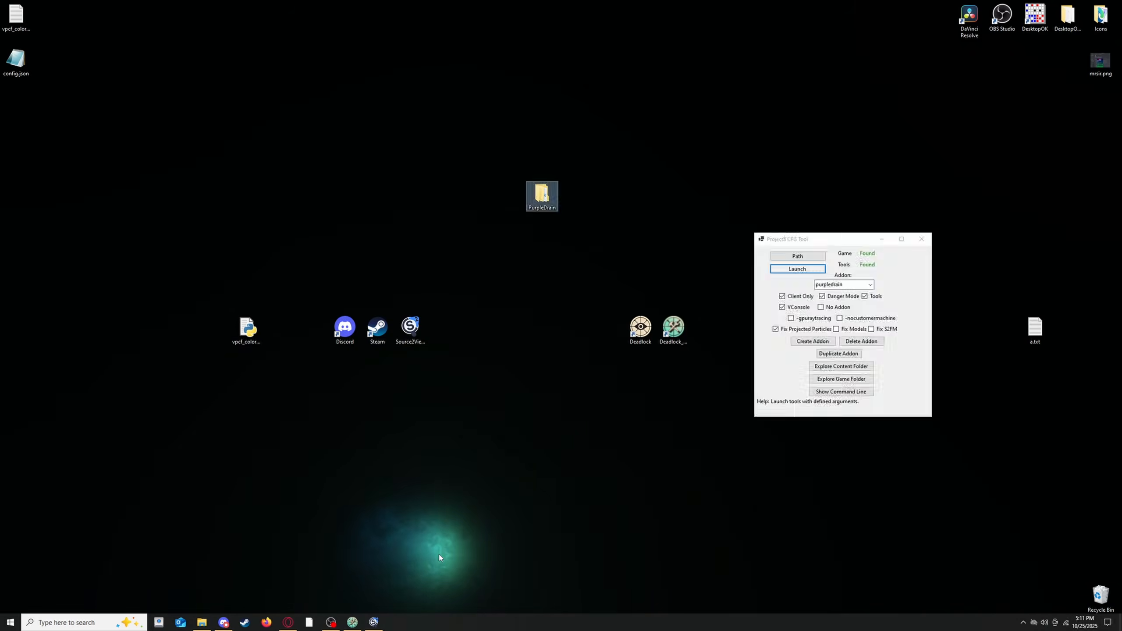
click(376, 626)
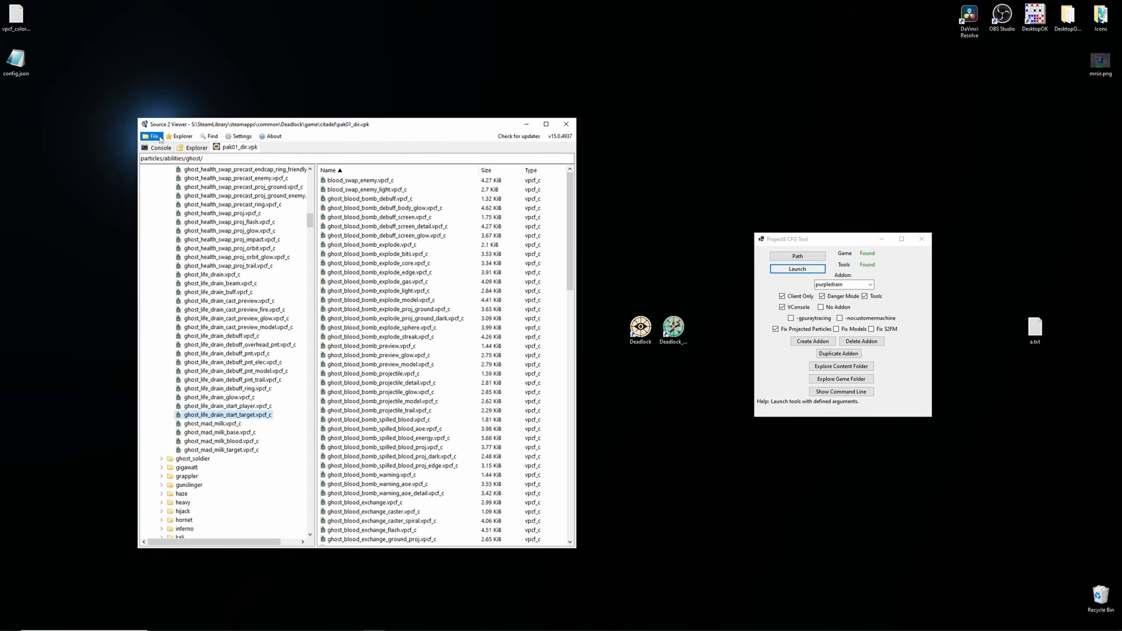
- Create a new VPK and add the desktop PurpleDrain folder to it as an existing folder
click(162, 139)
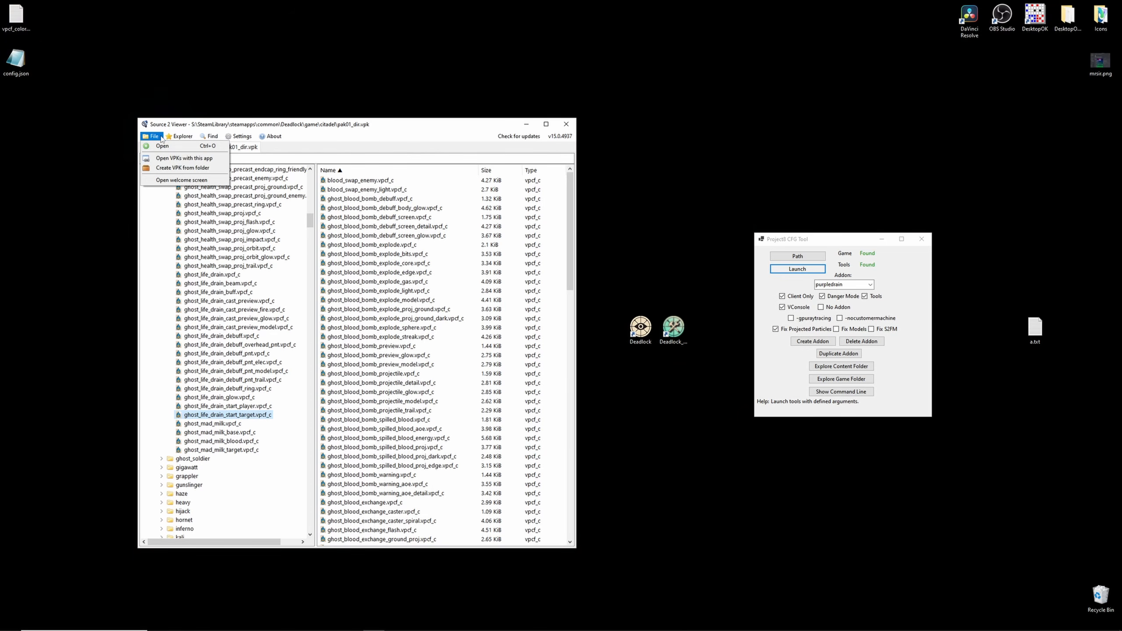
click(165, 168)
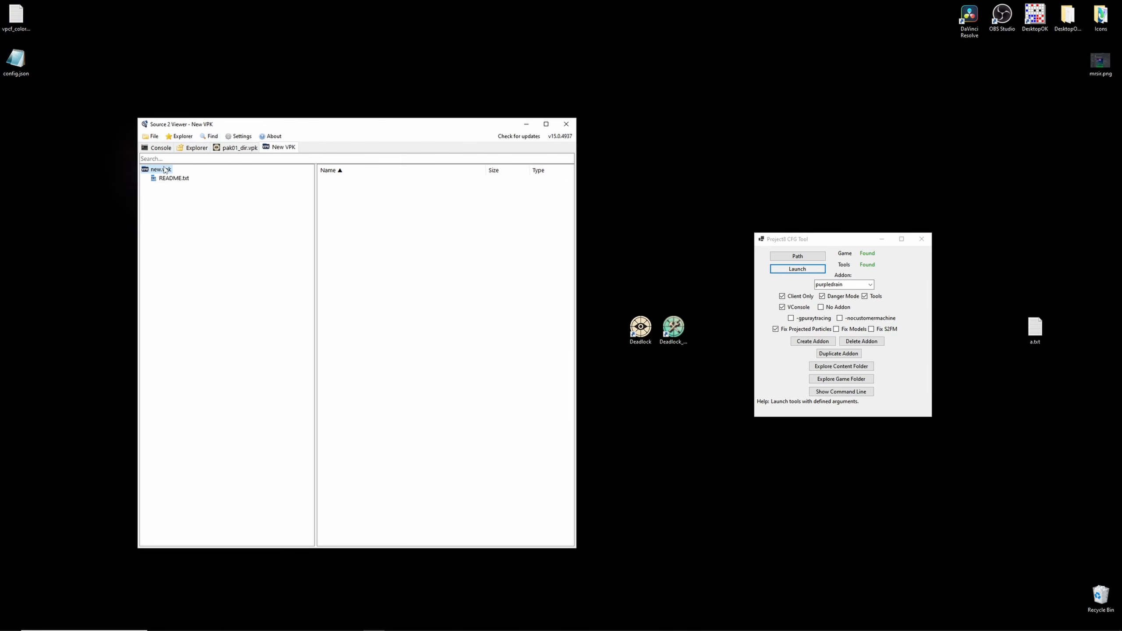
right_click(159, 170)
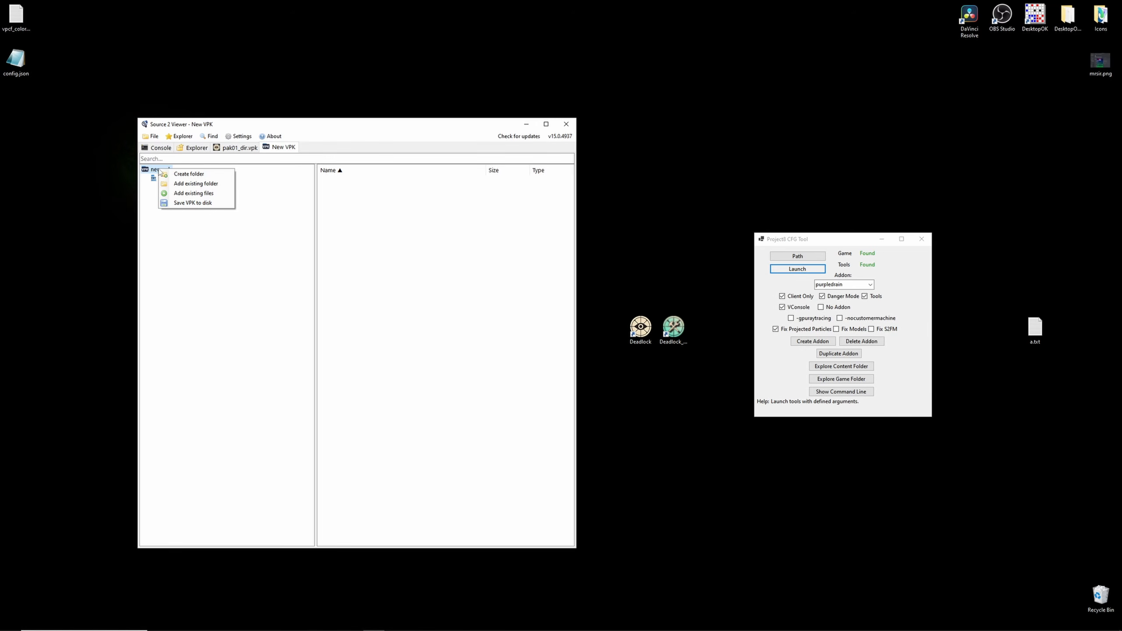
click(188, 184)
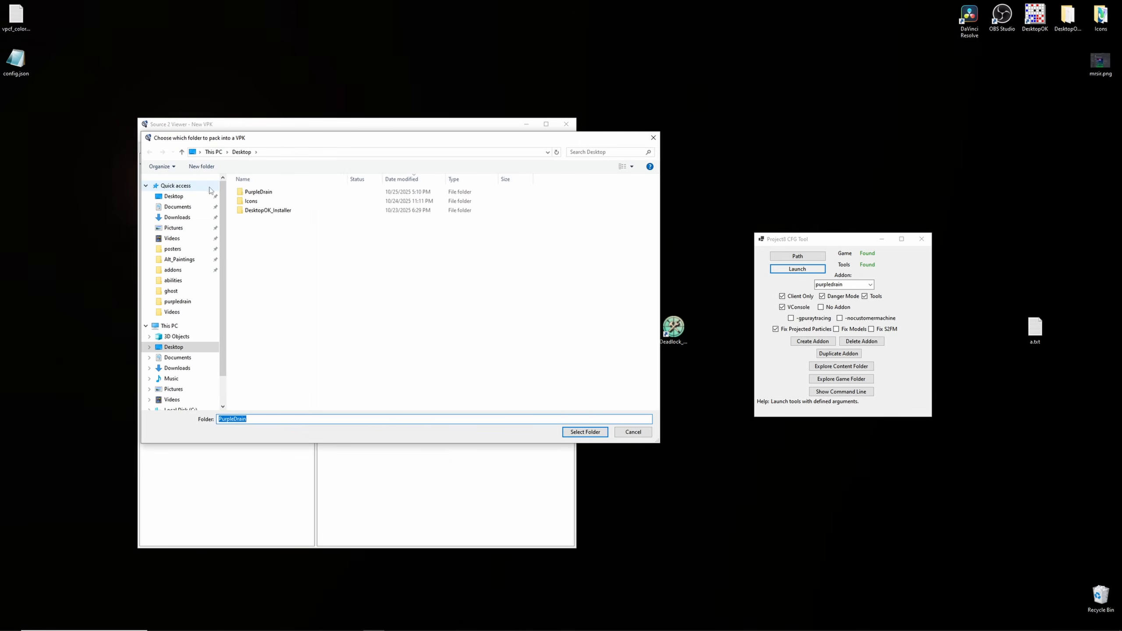
click(256, 192)
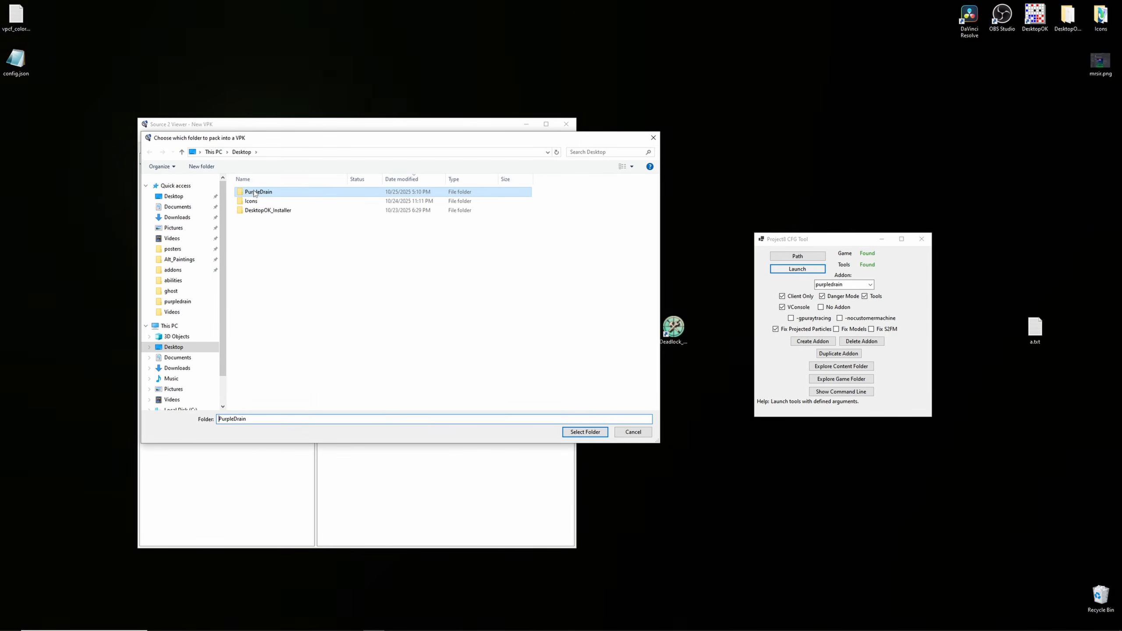
click(585, 432)
click(594, 352)
click(566, 346)
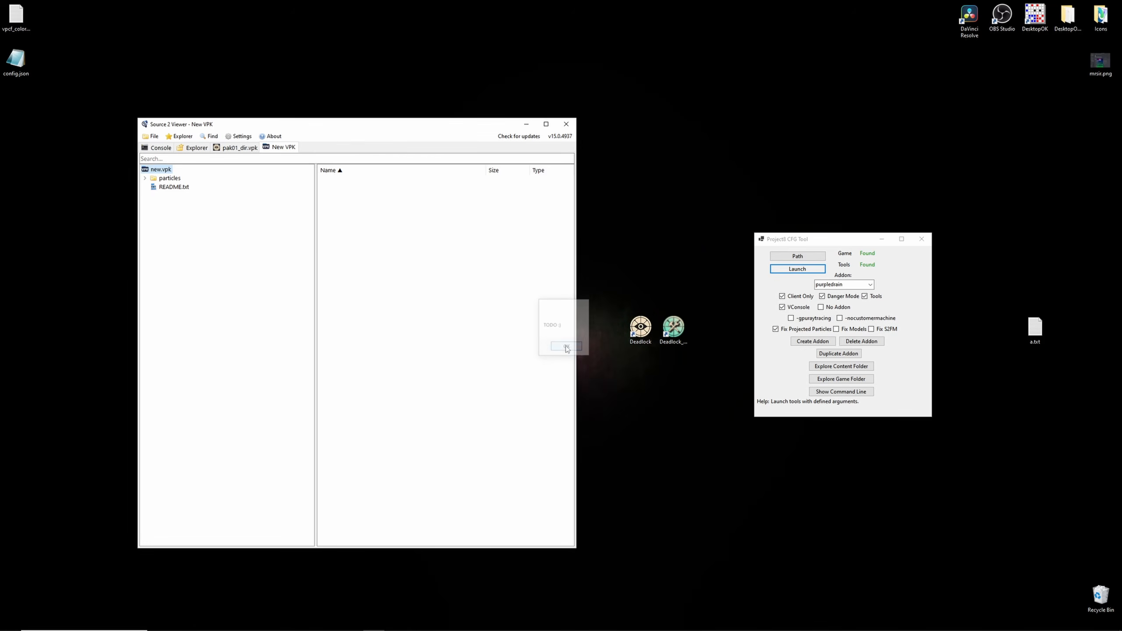
click(146, 178)
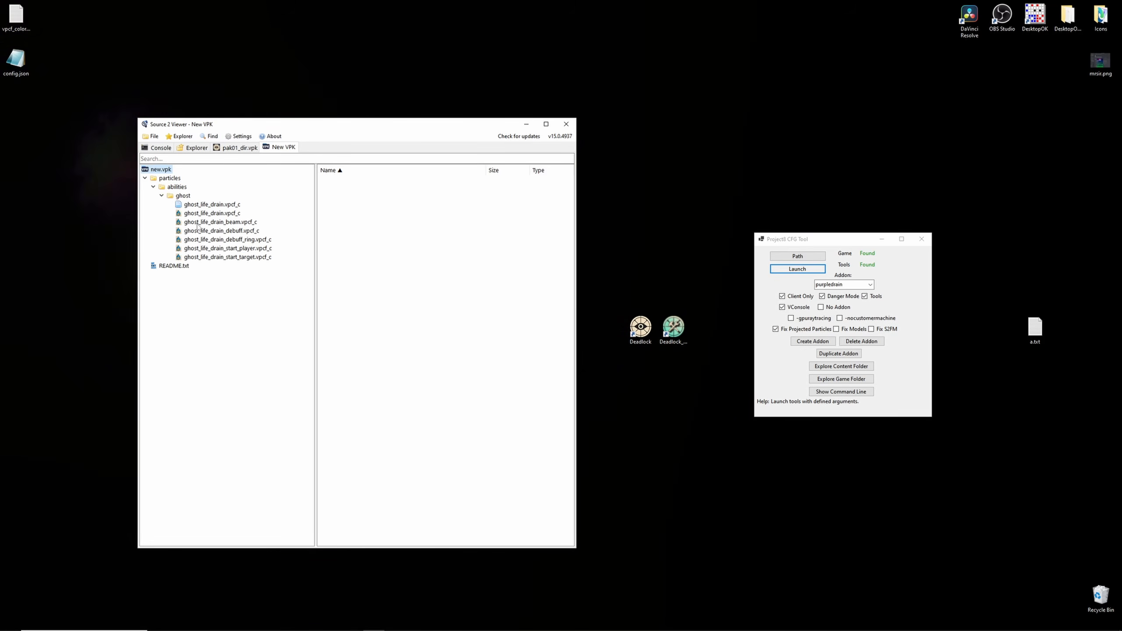
- Save the new VPK into the Deadlock game/citadel/addons folder as pak03_dir.vpk, then close Source 2 Viewer
right_click(162, 169)
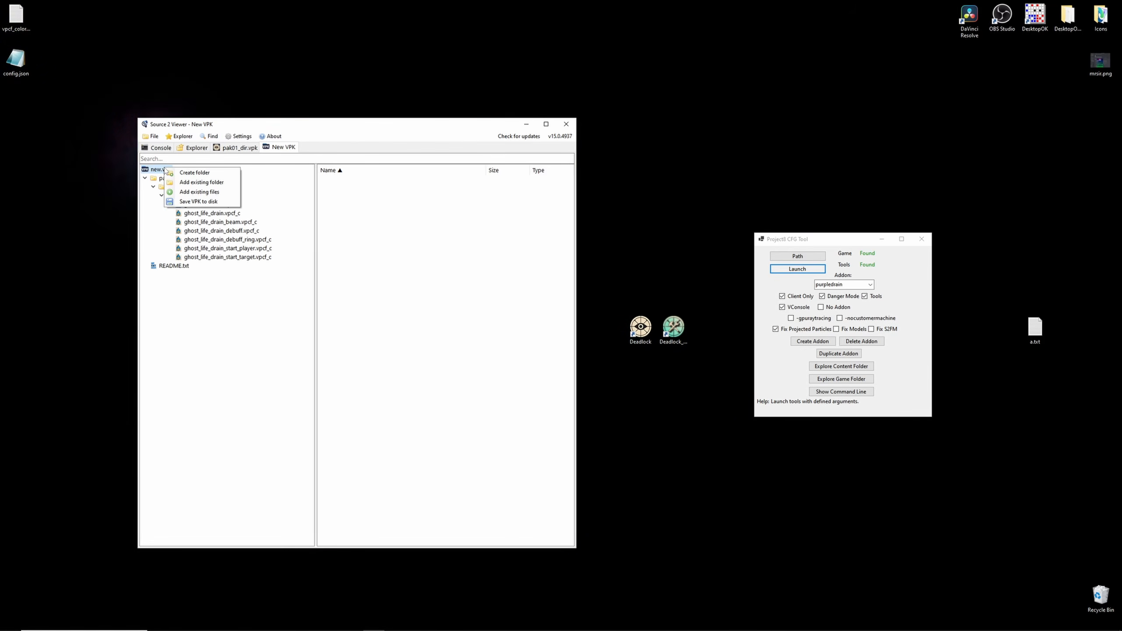
click(194, 202)
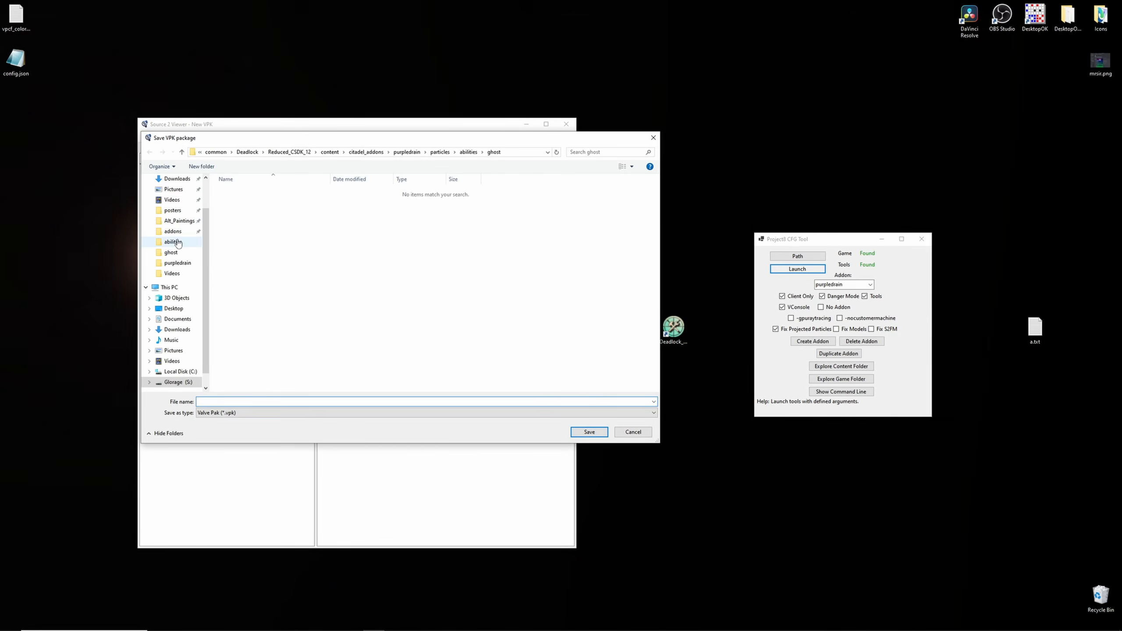
click(173, 231)
click(248, 202)
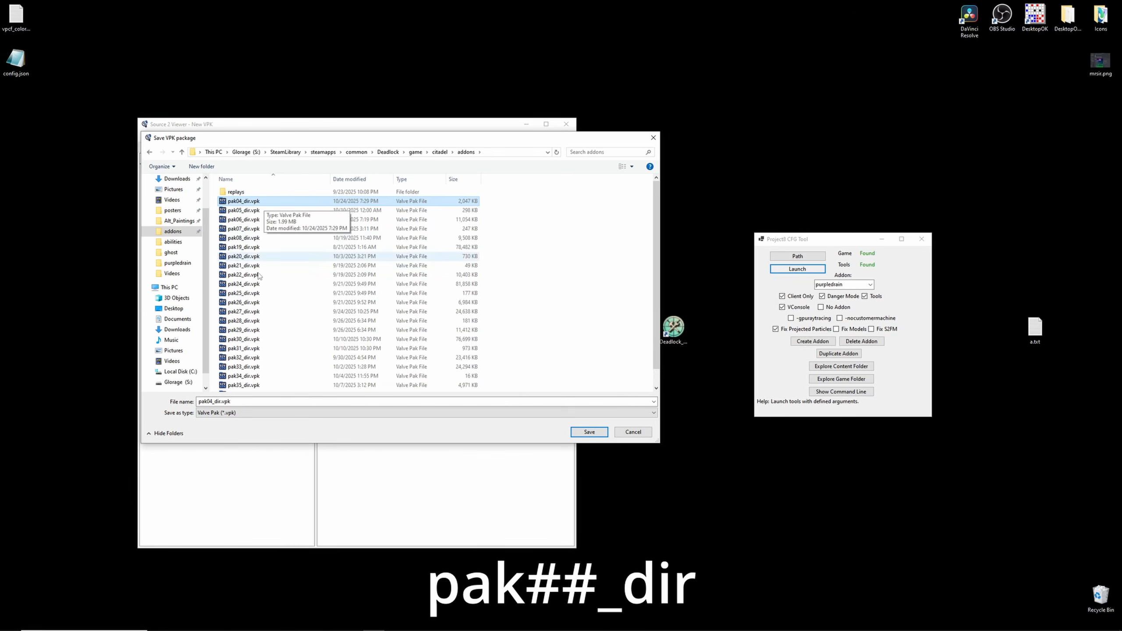
double_click(214, 401)
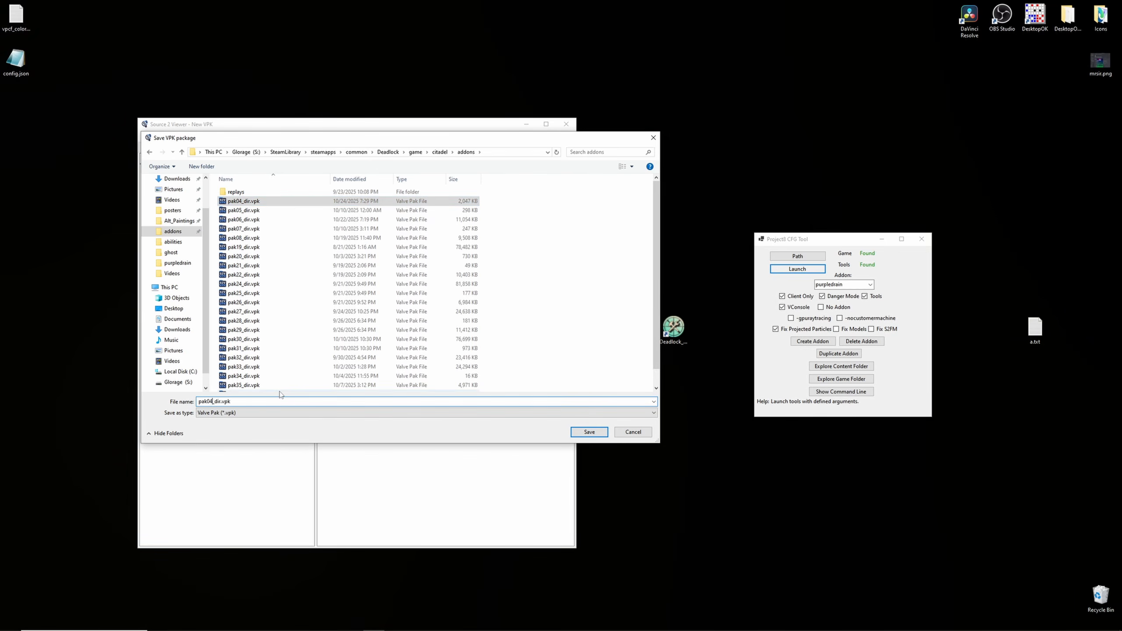
text(pak03_dir.vpk)
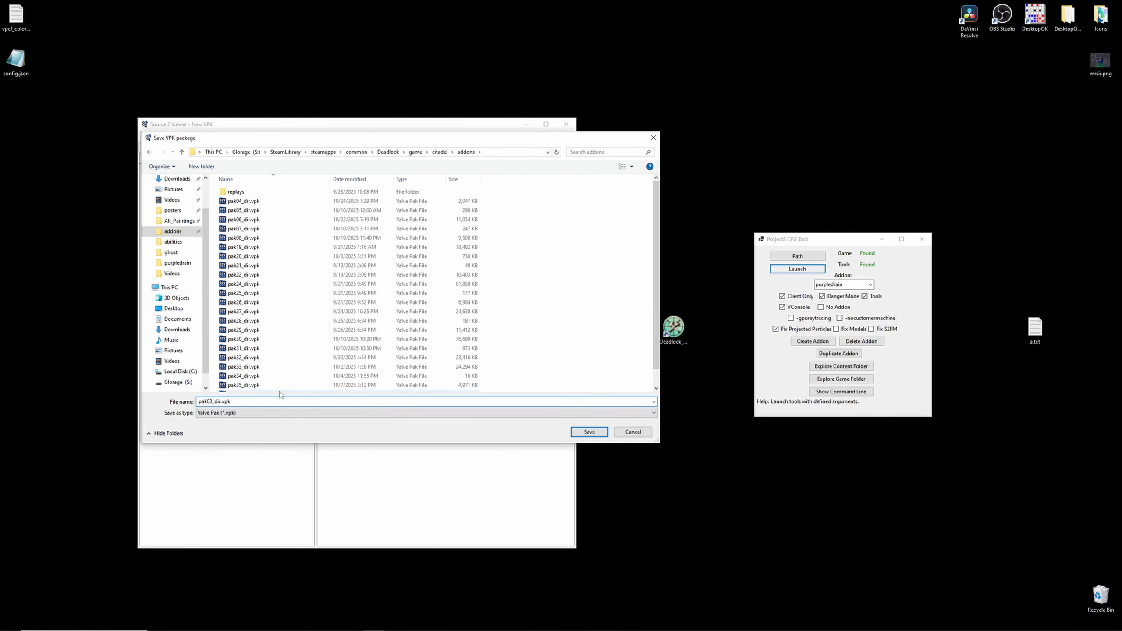
click(589, 432)
click(616, 350)
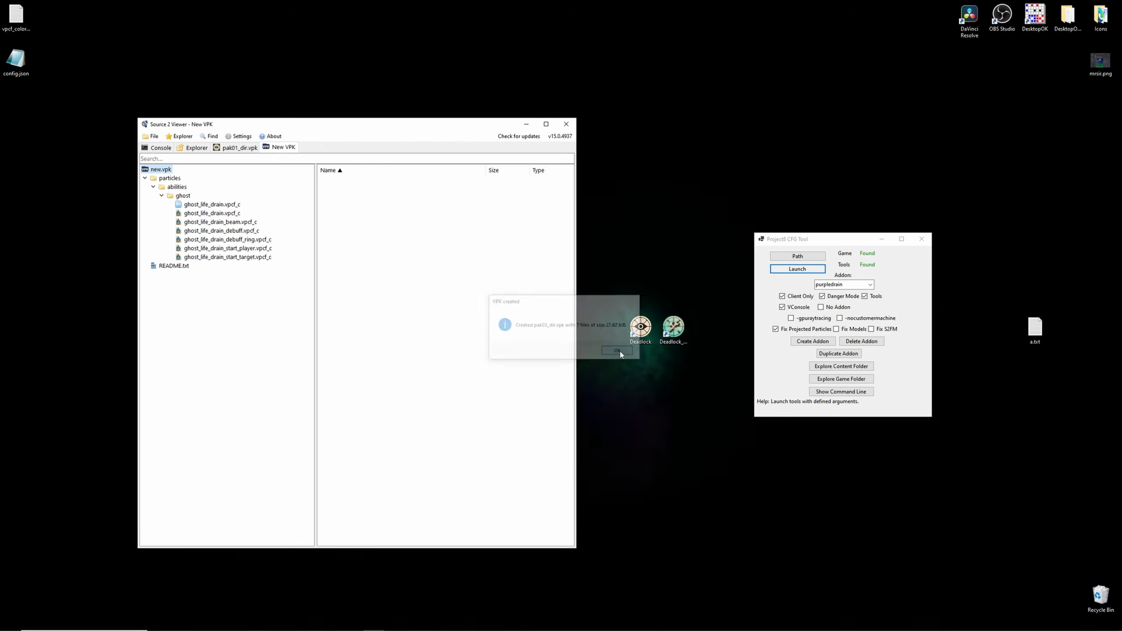
drag(456, 125, 573, 108)
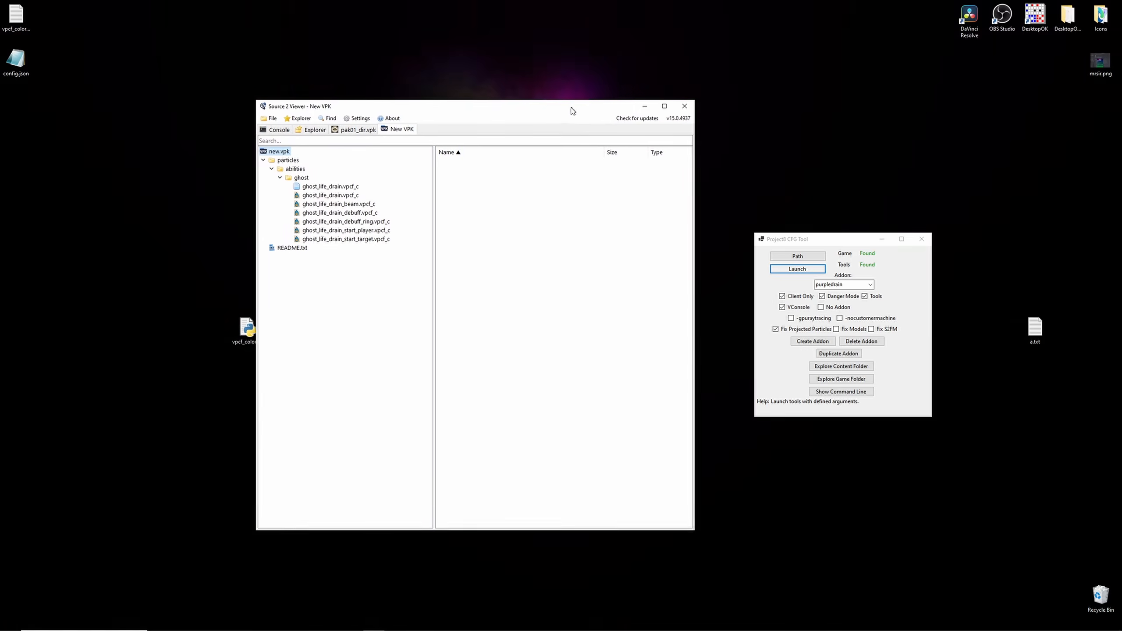
click(681, 107)
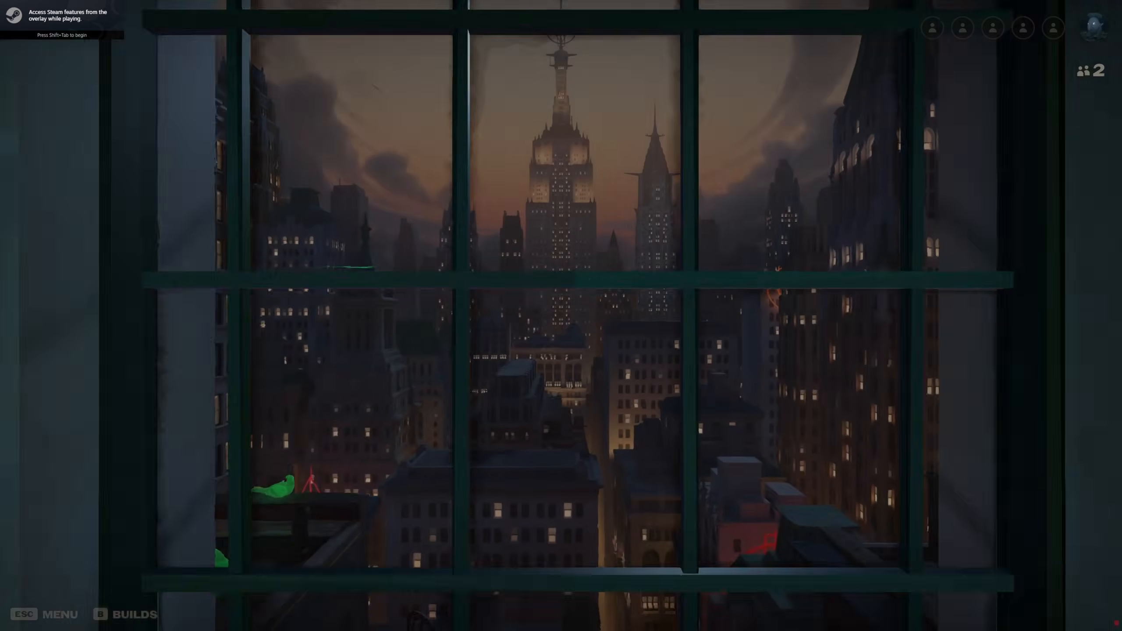
- In Deadlock, walk into the practice range and cast Life Drain on the target bot to test the purple particles
key(w)
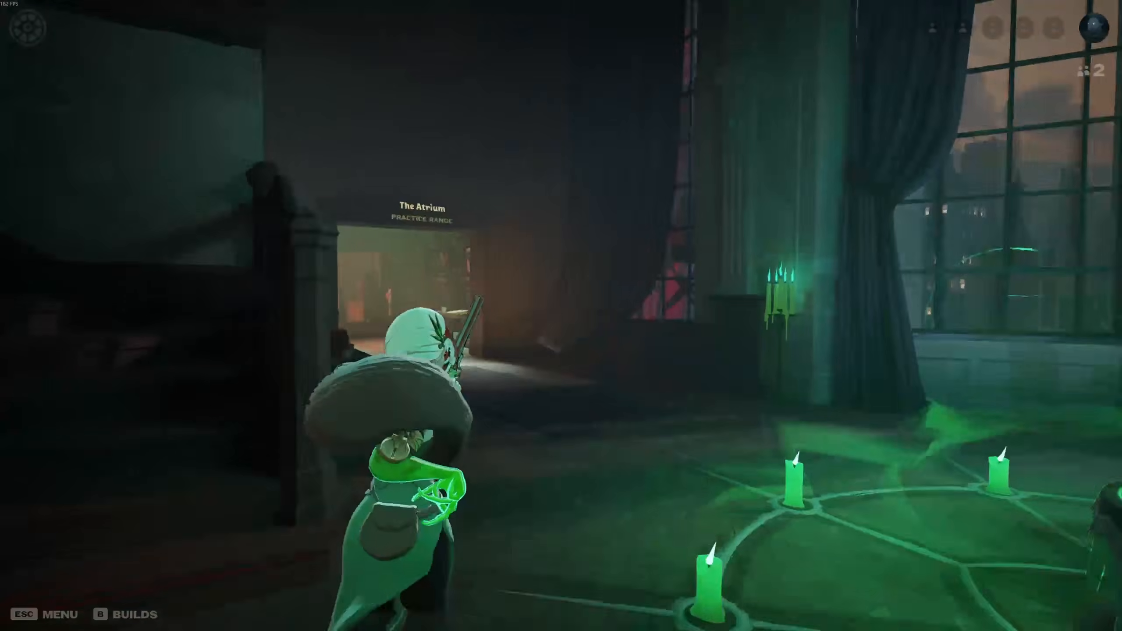
key(w)
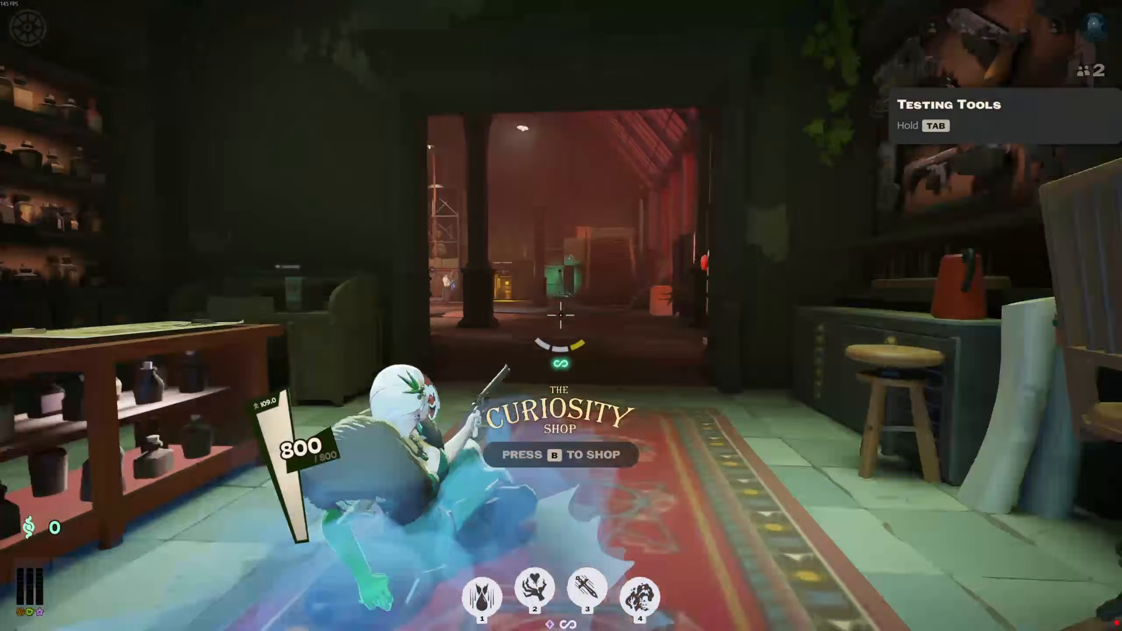
key(w)
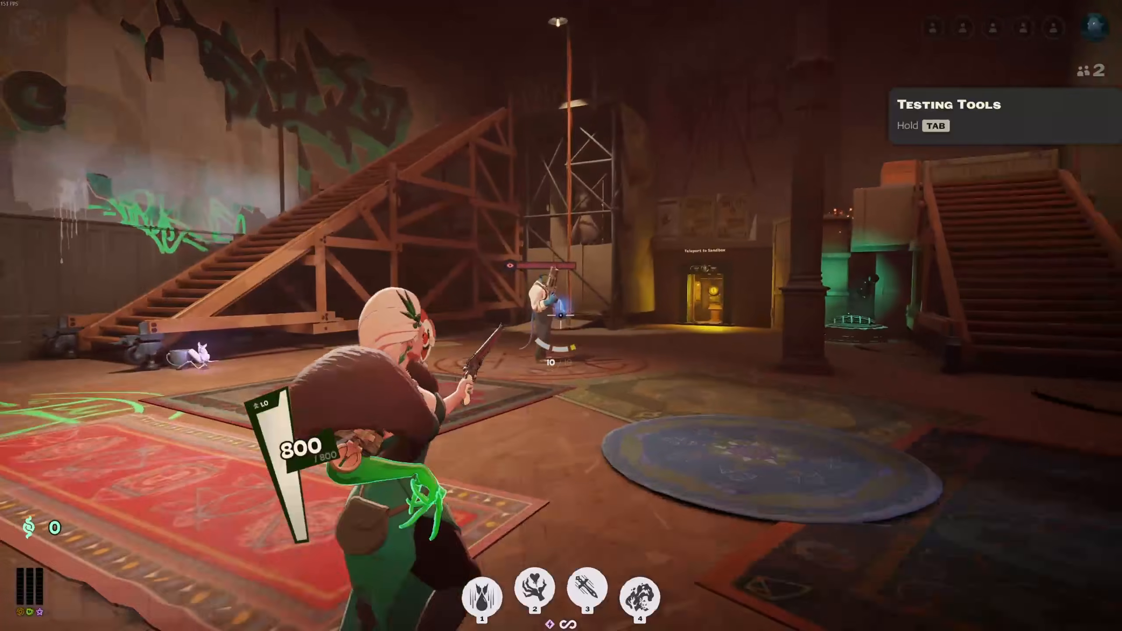
key(2)
click(561, 316)
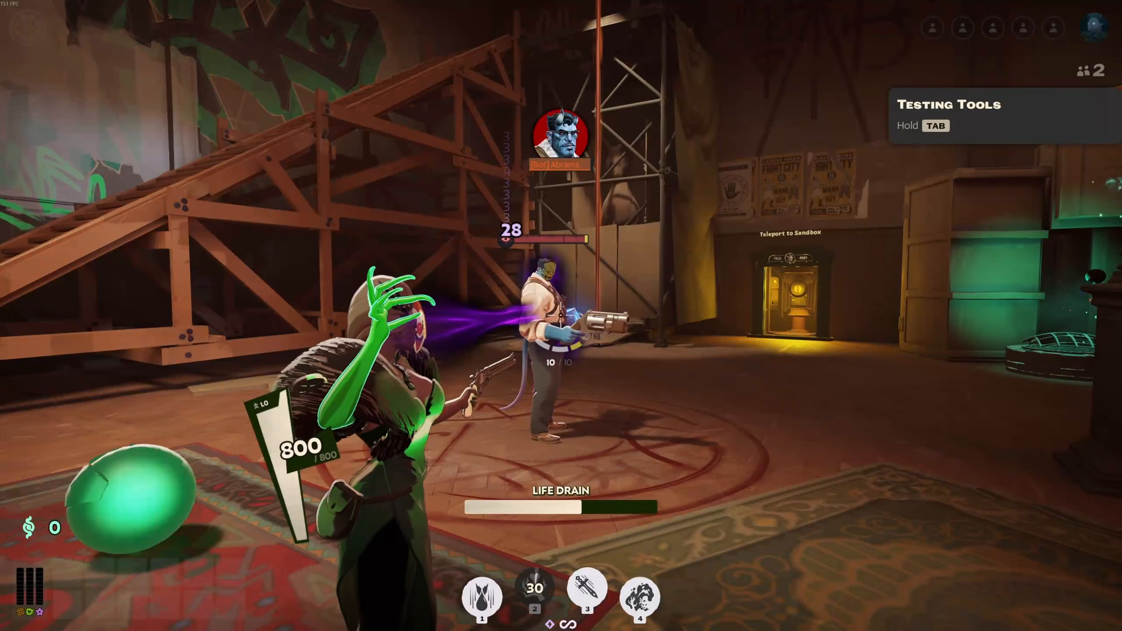